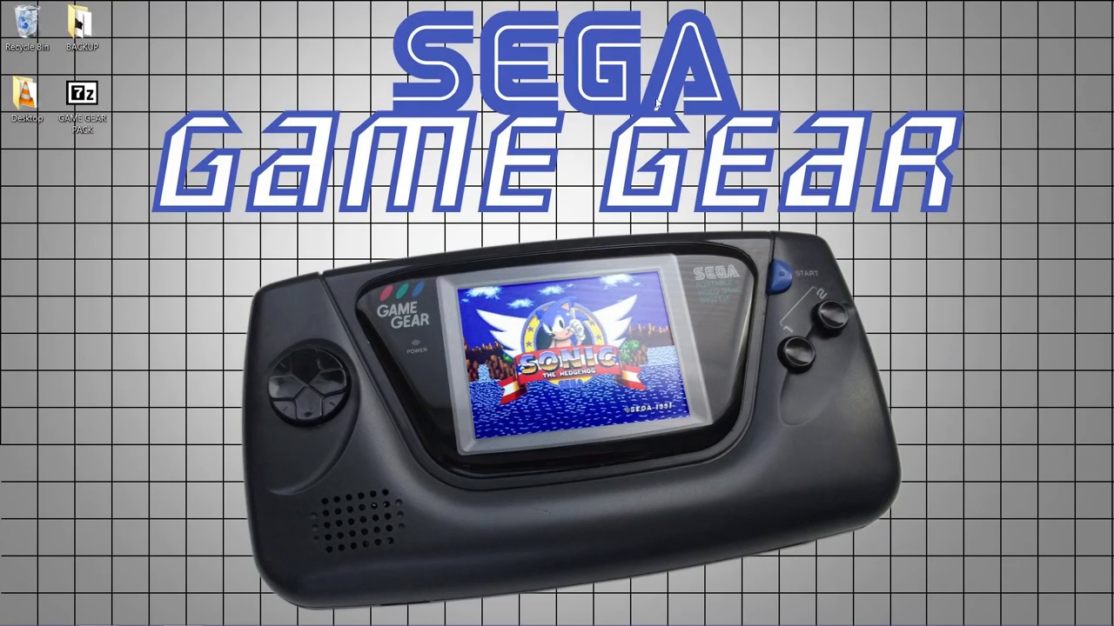
Extract the GAME GEAR PACK archive on the desktop into its own GAME GEAR PACK folder with 7-Zip.
click(83, 114)
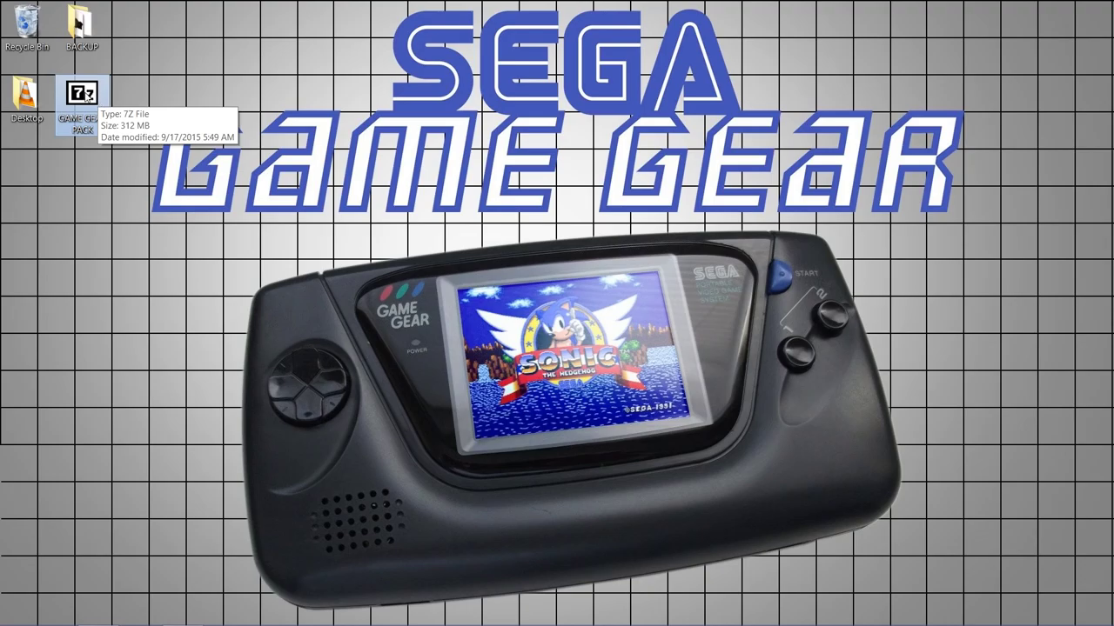
right_click(80, 94)
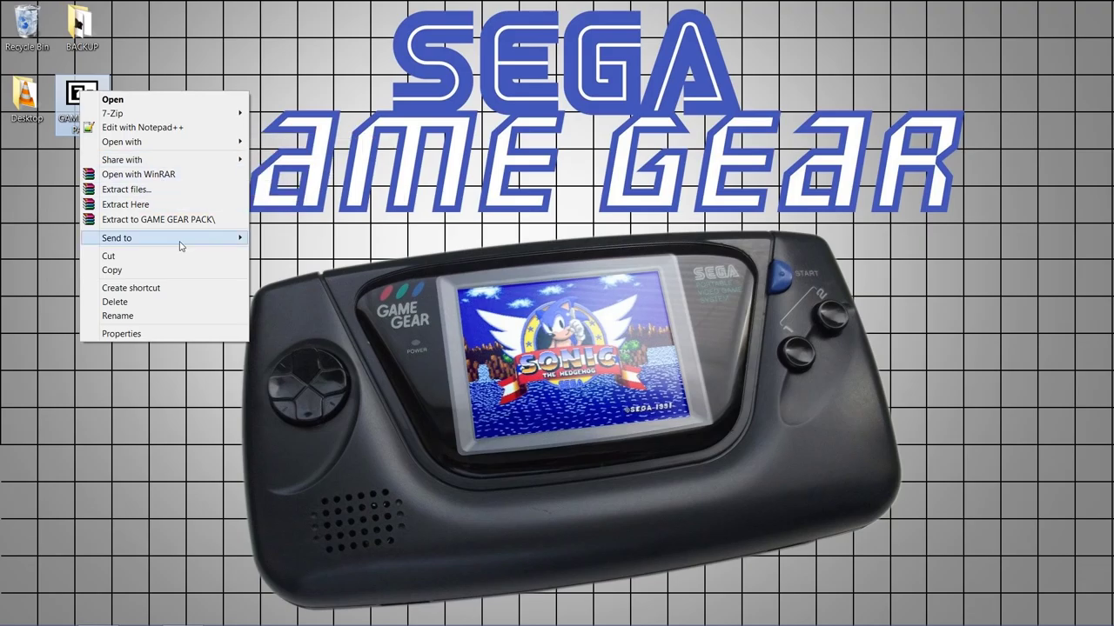
mouse_move(165, 114)
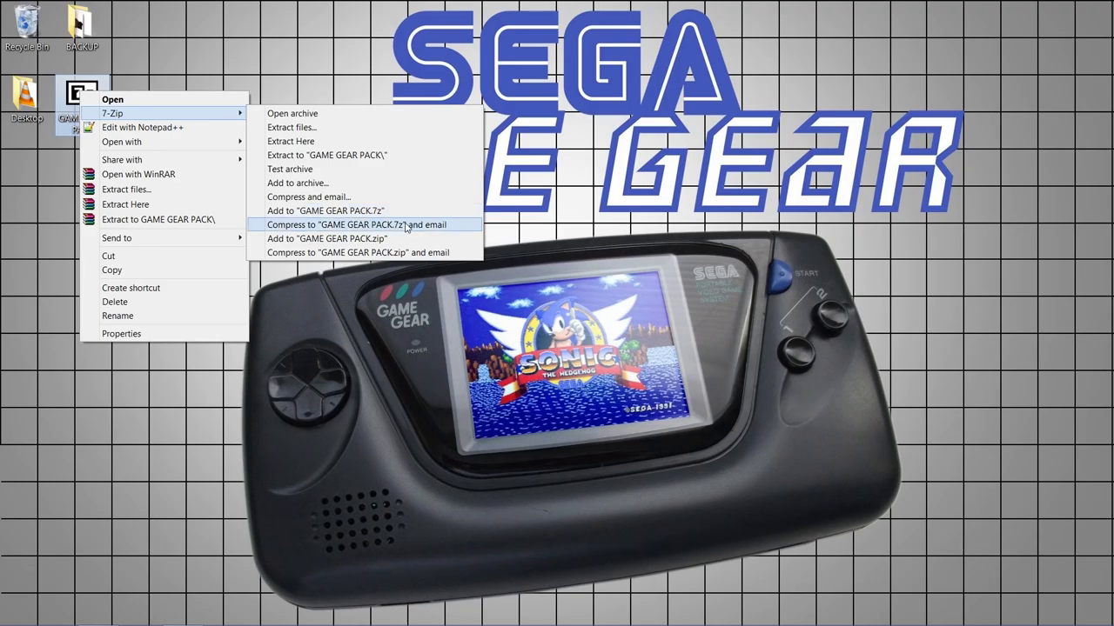
click(319, 156)
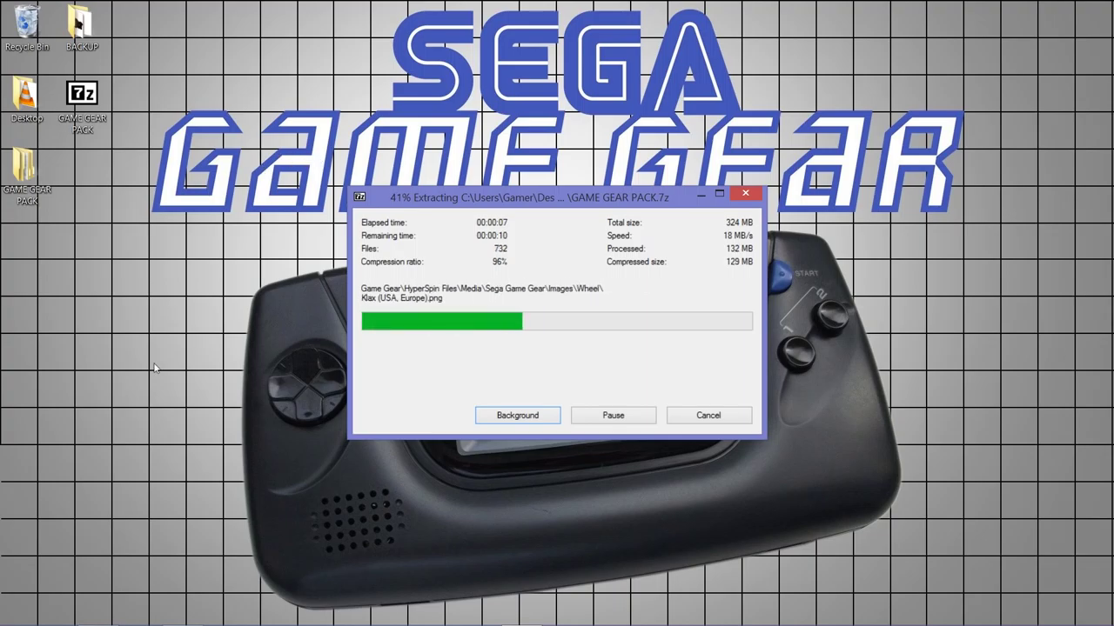
Open the SAMSUNG (E:) drive in a file window, move it aside and locate its HyperSpin and RocketLauncher folders.
click(13, 614)
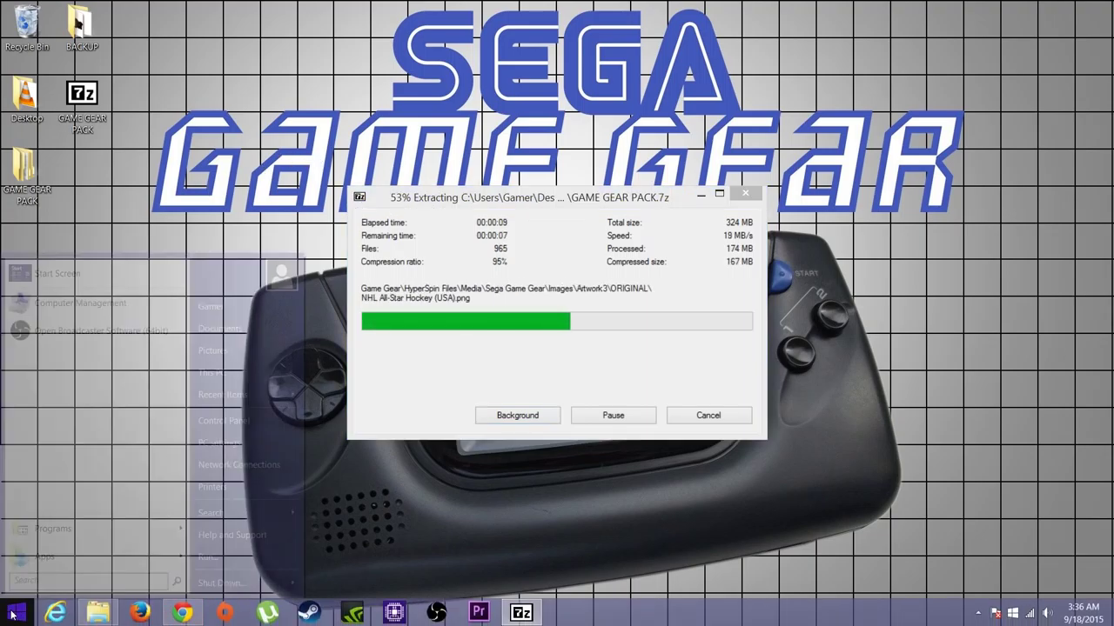
click(226, 371)
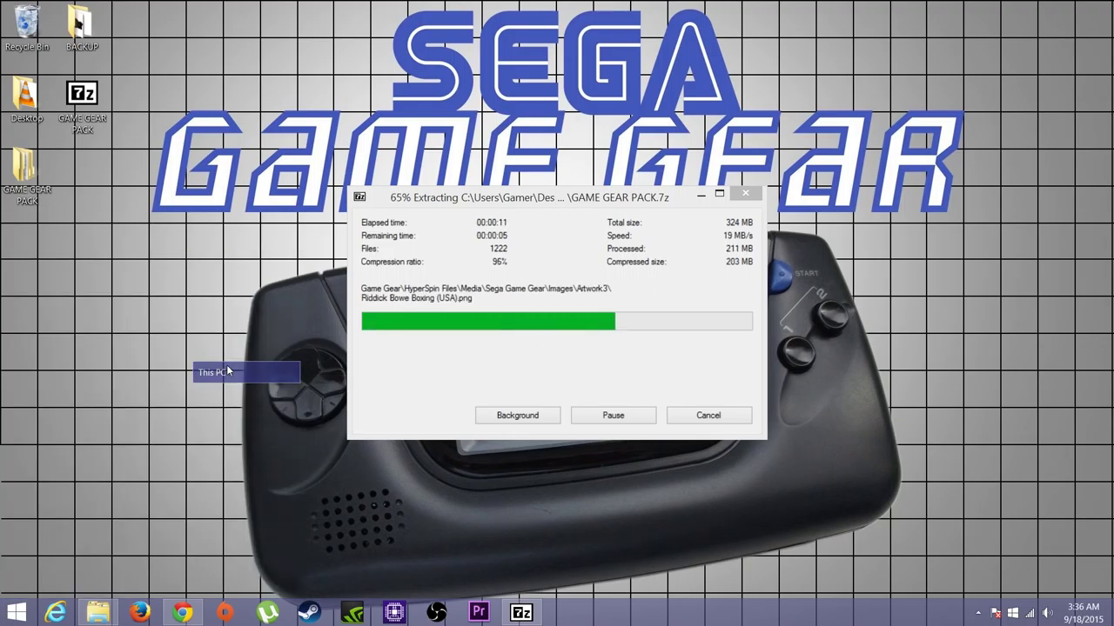
double_click(528, 290)
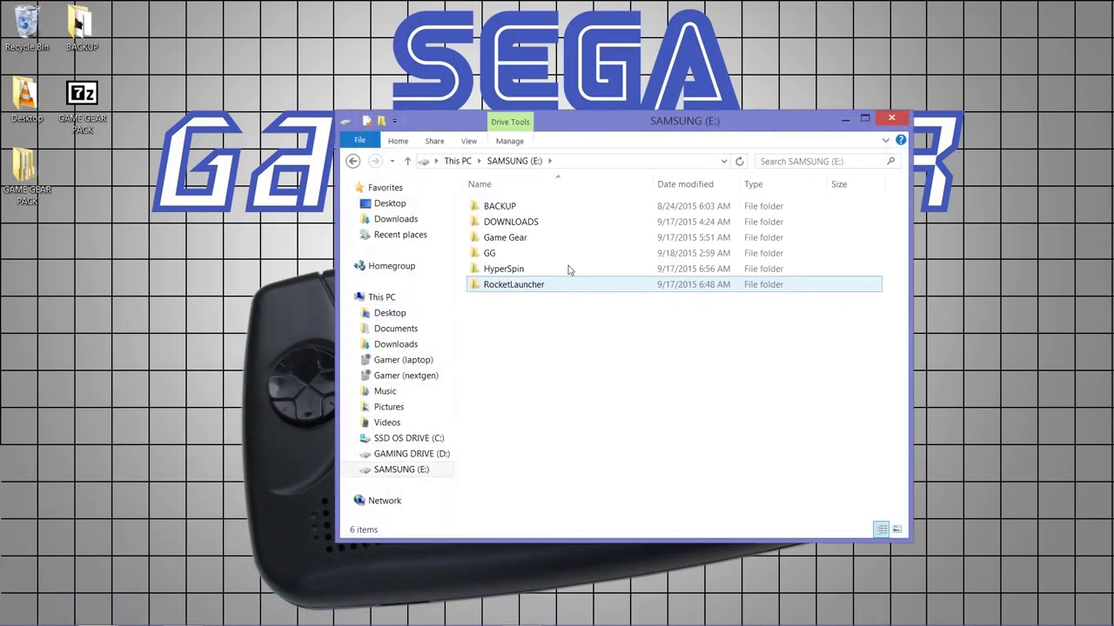
drag(752, 128, 901, 157)
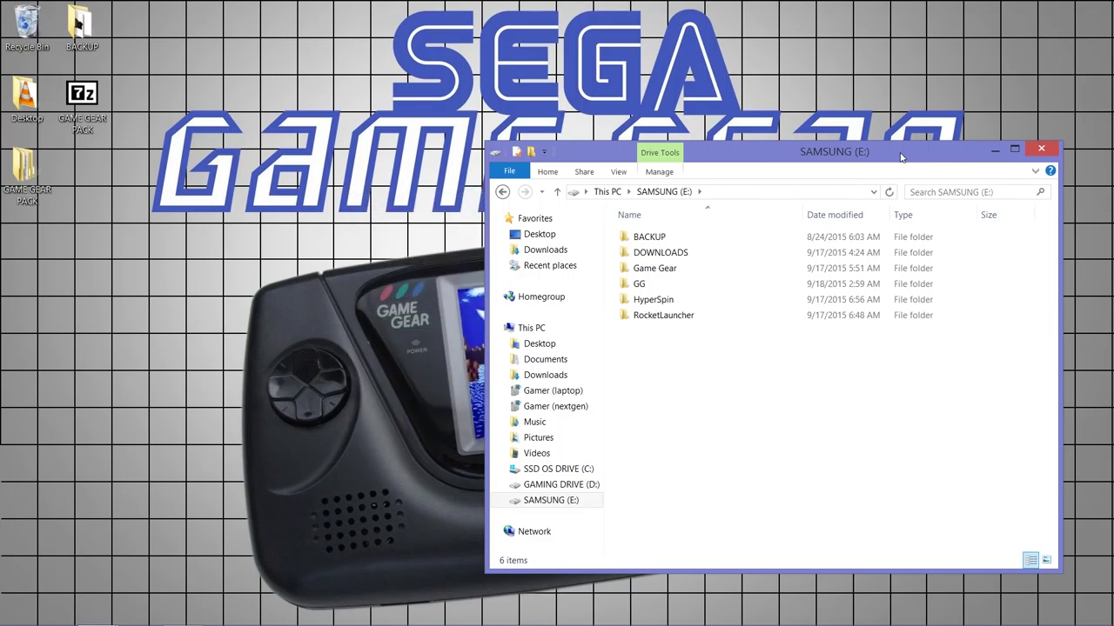
click(678, 302)
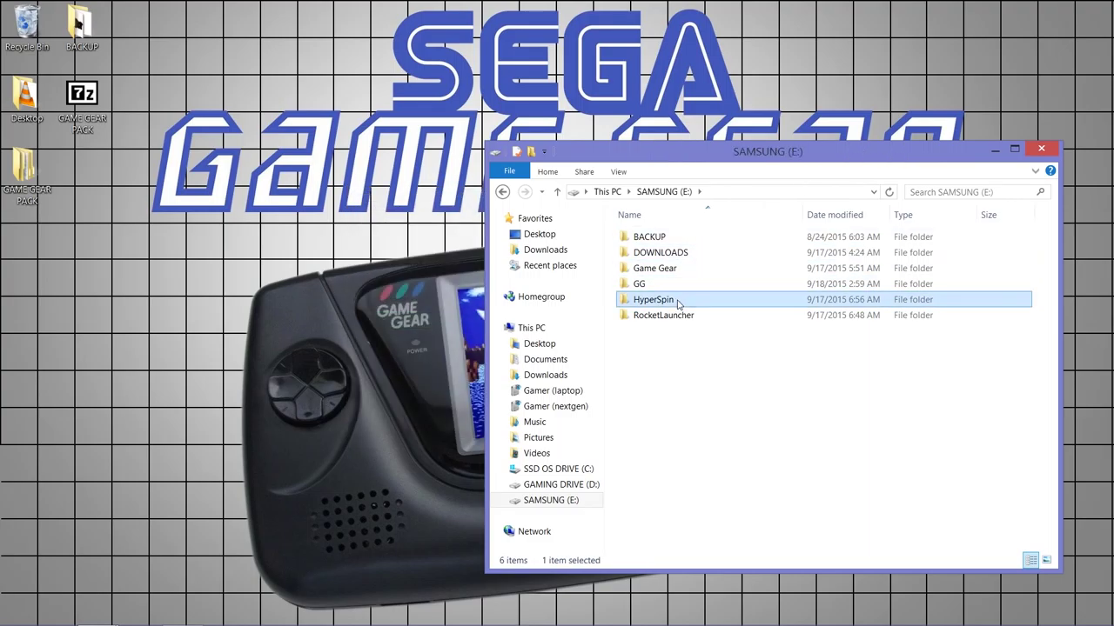
shift+click(689, 318)
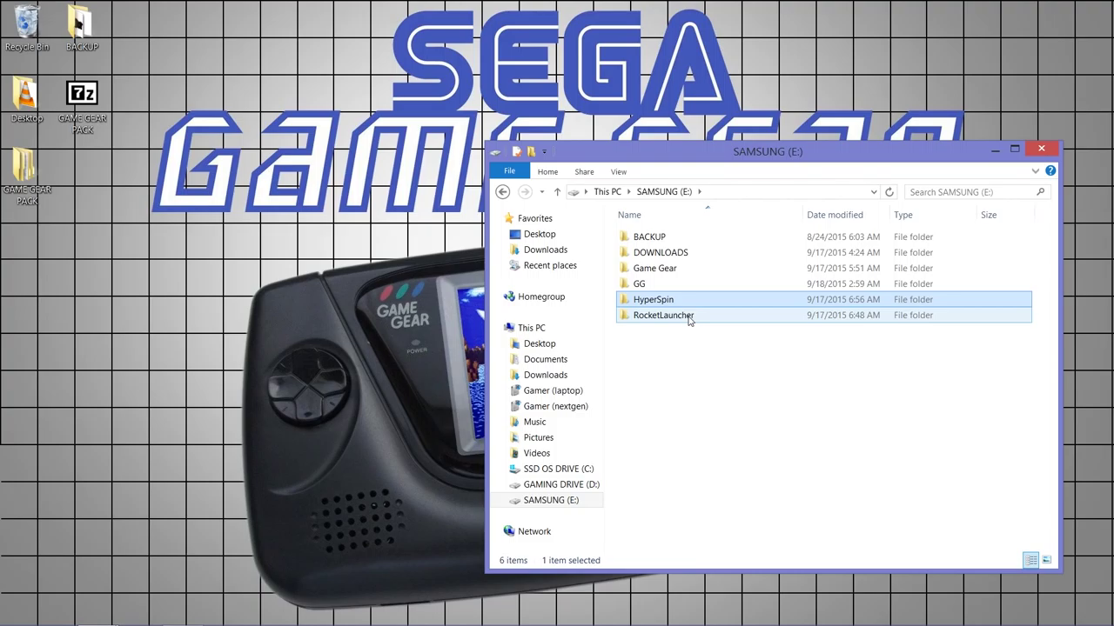
click(689, 318)
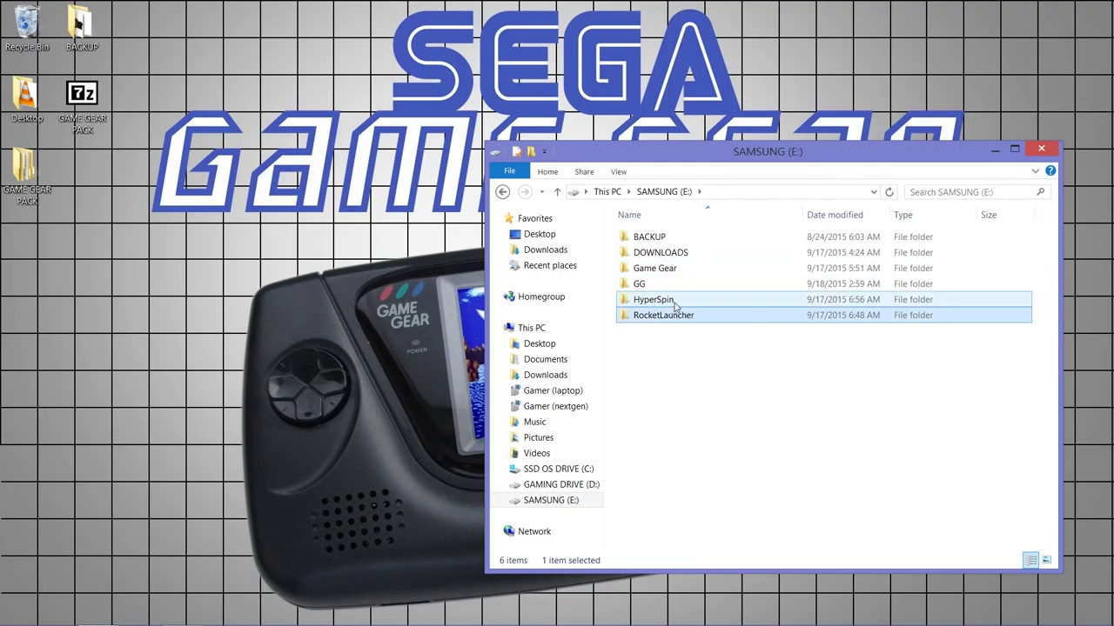
Open the Game Gear folder inside the extracted GAME GEAR PACK and arrange its window beside the SAMSUNG (E:) window.
double_click(48, 182)
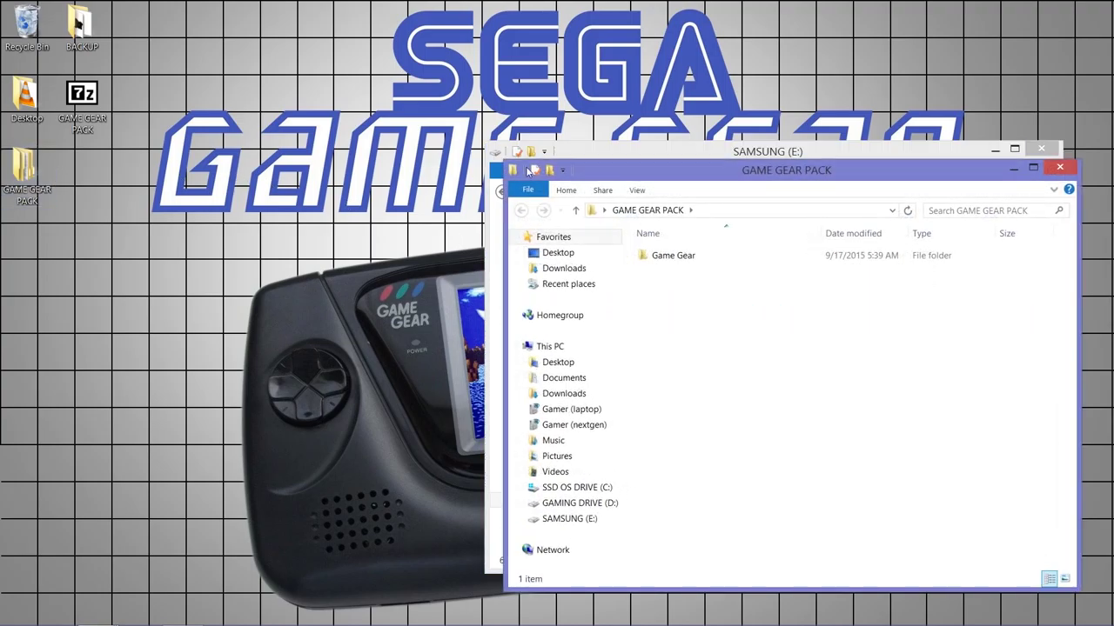
drag(674, 170, 134, 135)
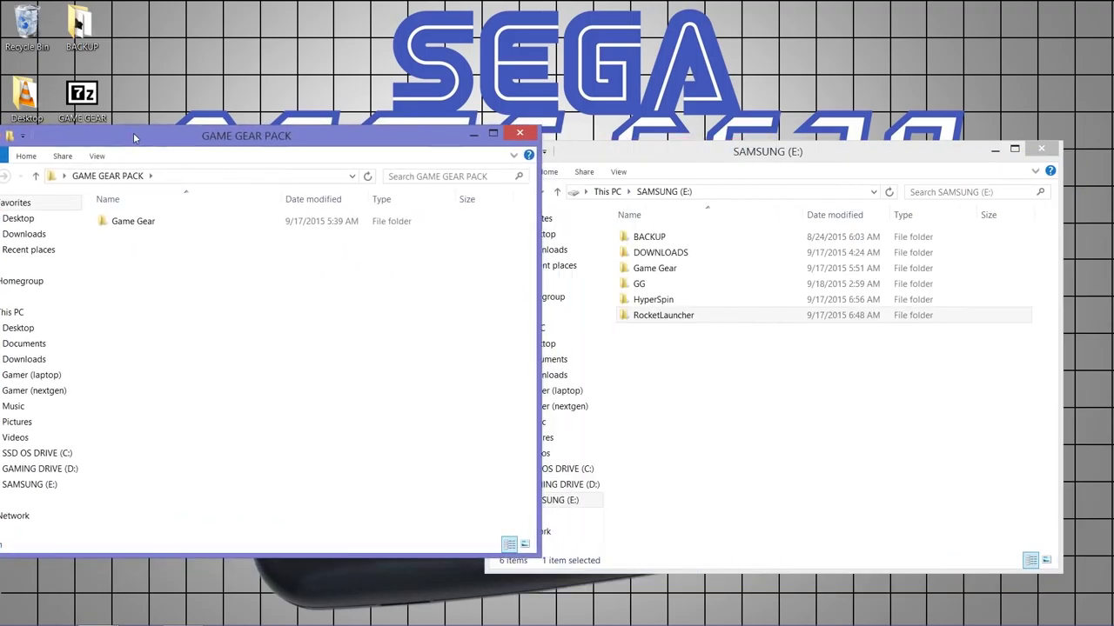
click(144, 224)
double_click(143, 224)
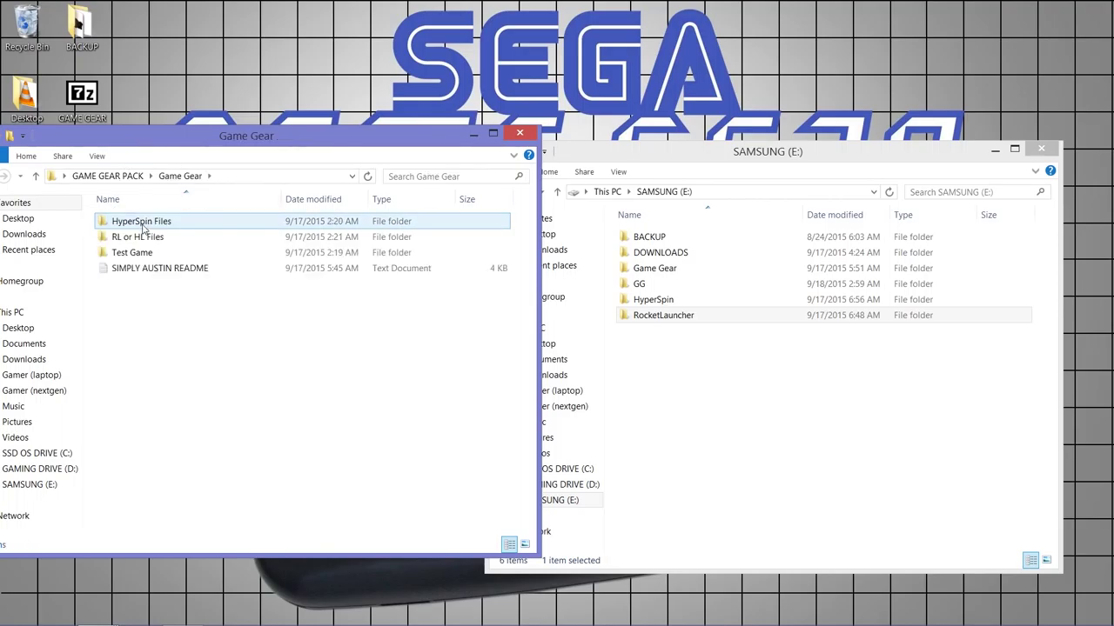
drag(702, 155, 782, 135)
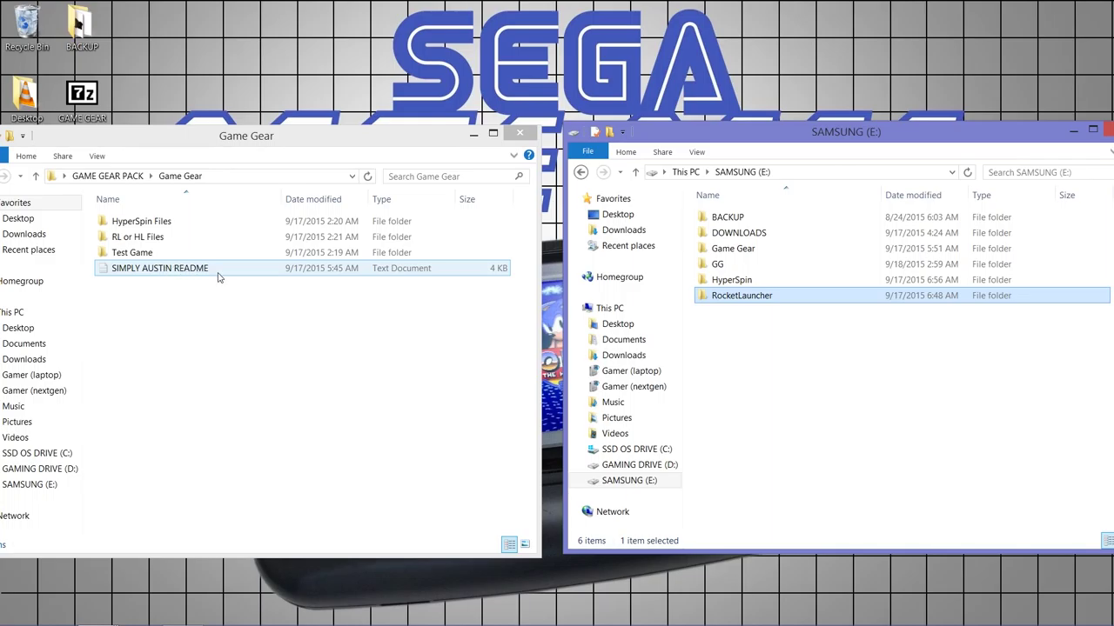
click(143, 253)
click(148, 241)
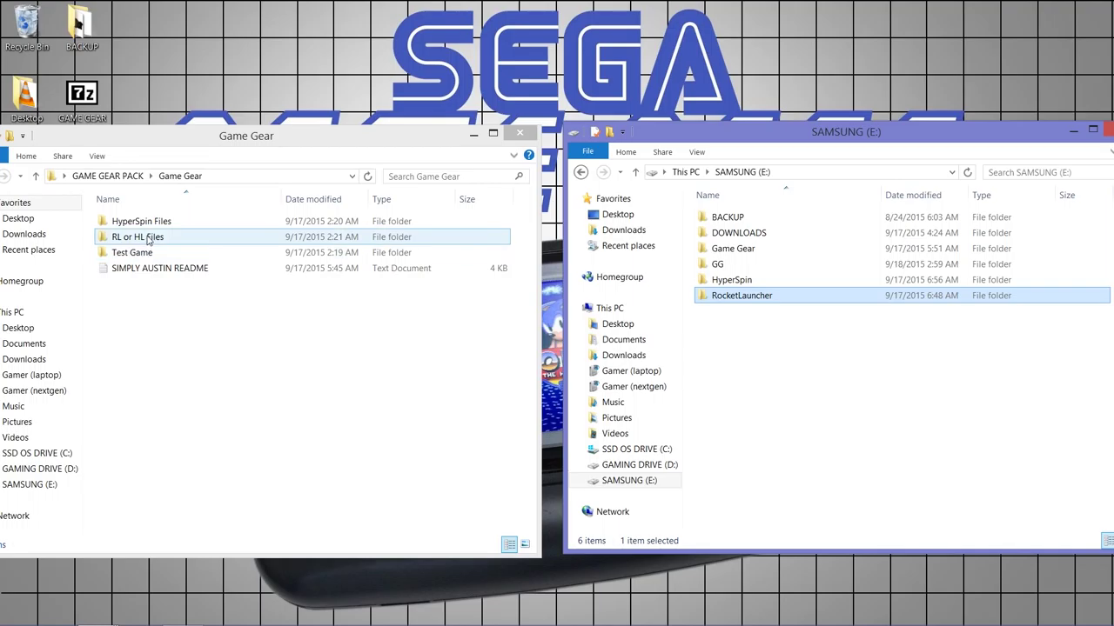
click(148, 224)
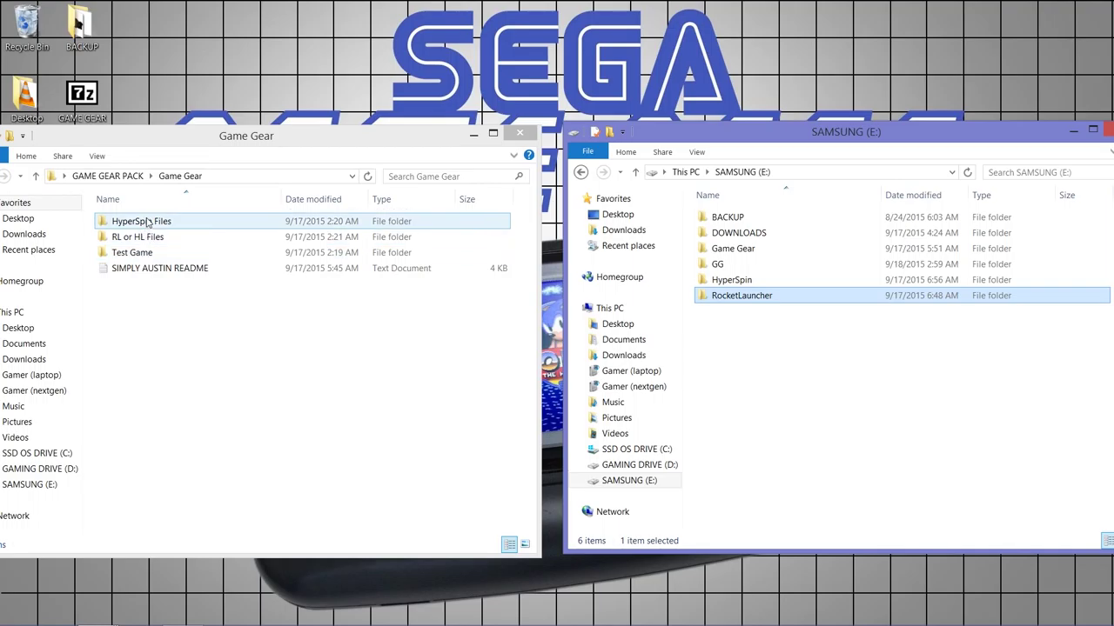
click(152, 238)
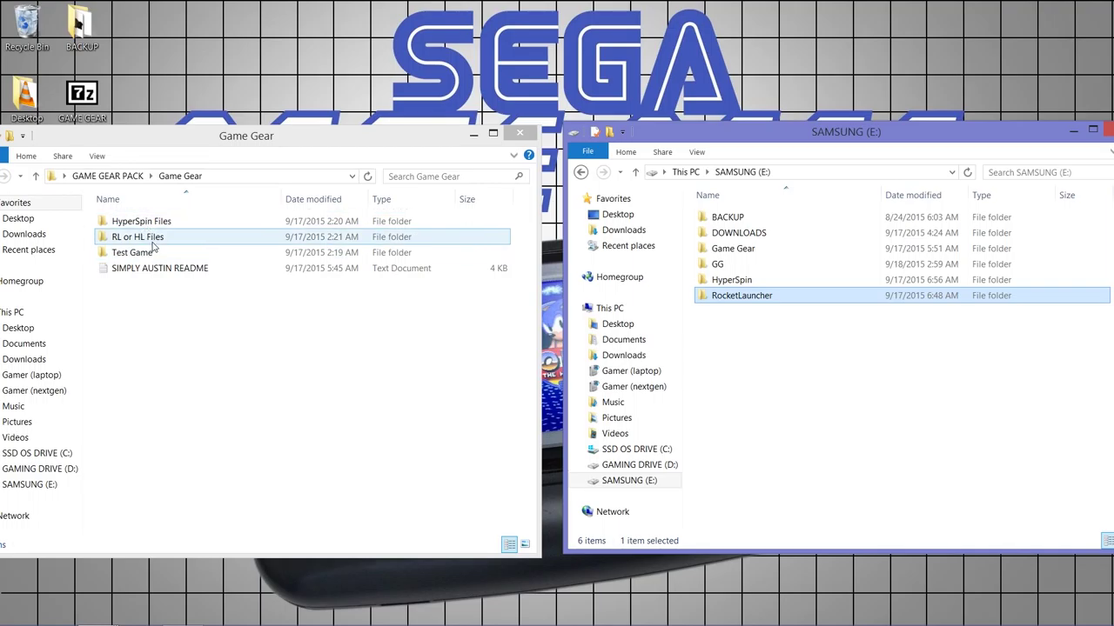
click(150, 222)
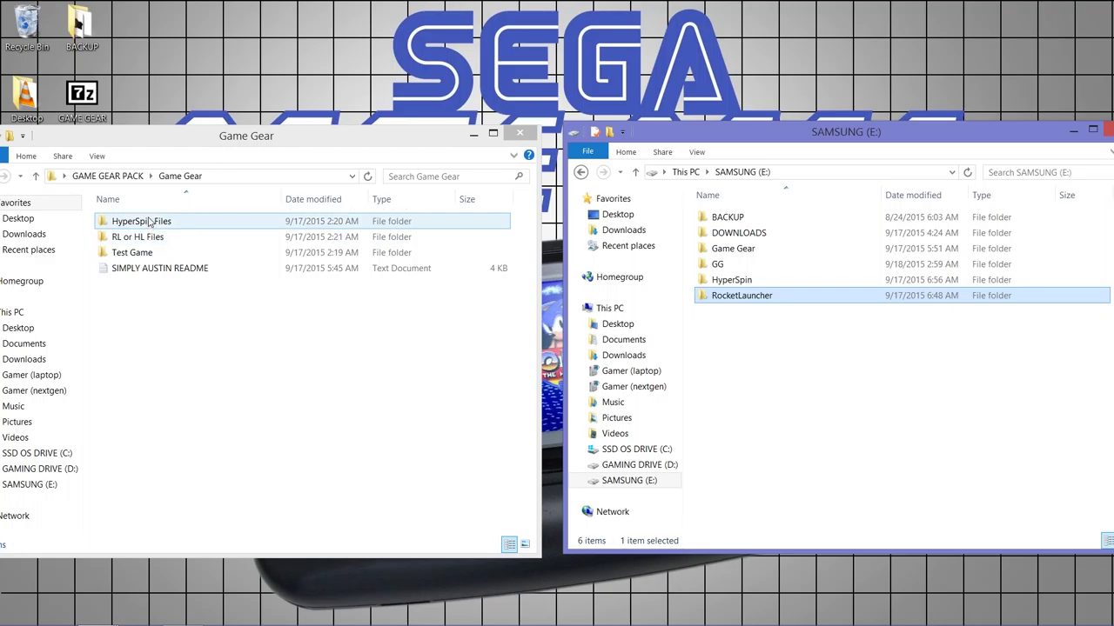
Copy the Databases and Media folders from the pack's HyperSpin Files into the HyperSpin folder on drive E:, replacing existing files.
double_click(149, 224)
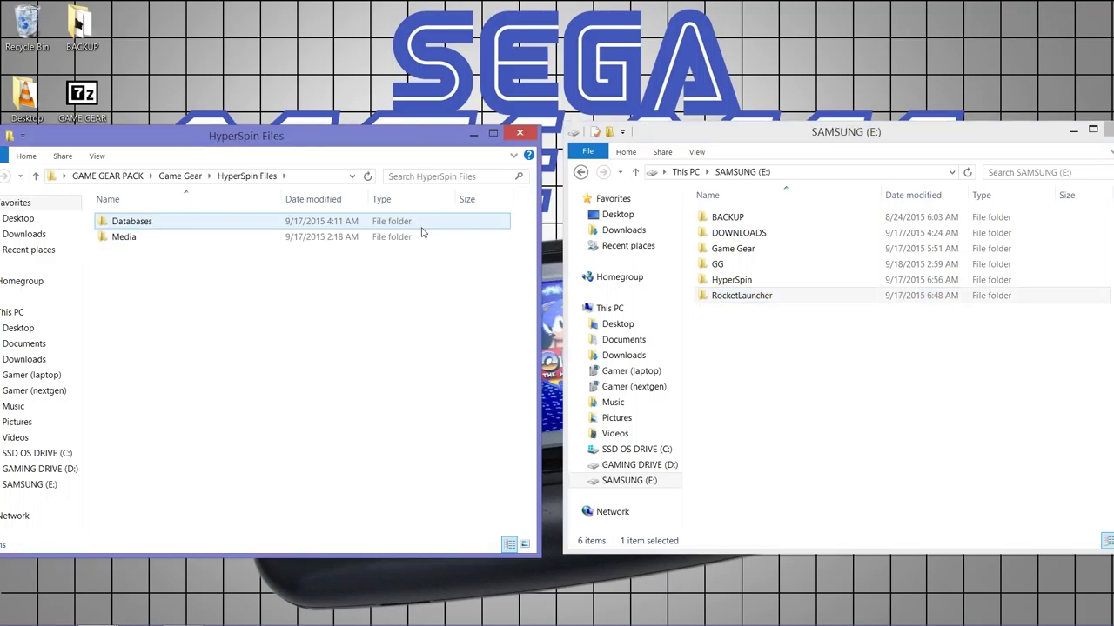
click(749, 280)
double_click(753, 281)
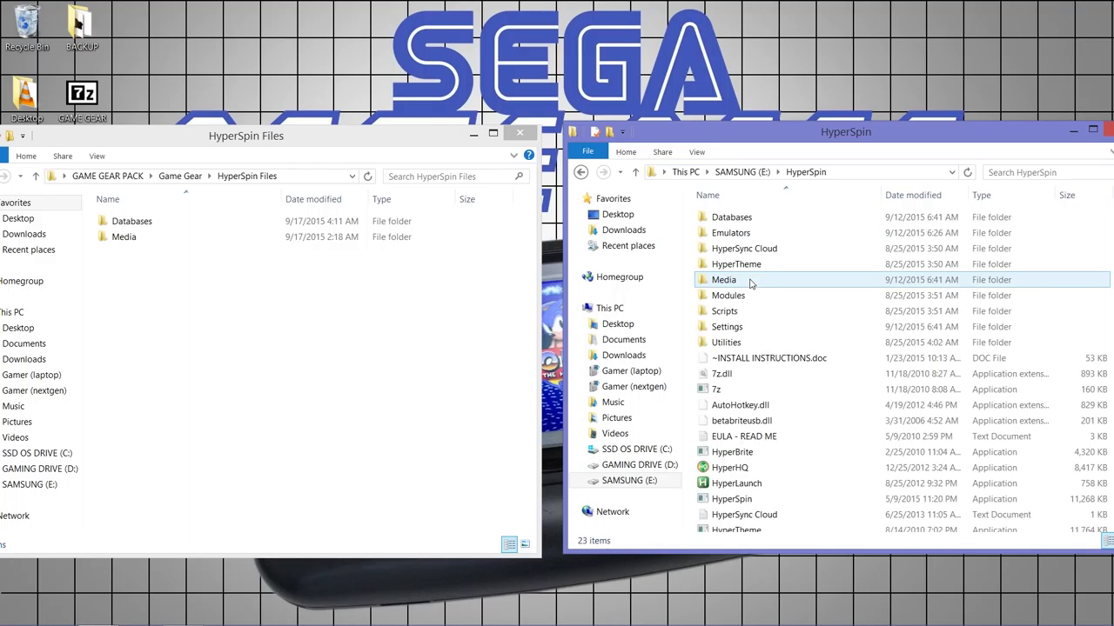
click(158, 227)
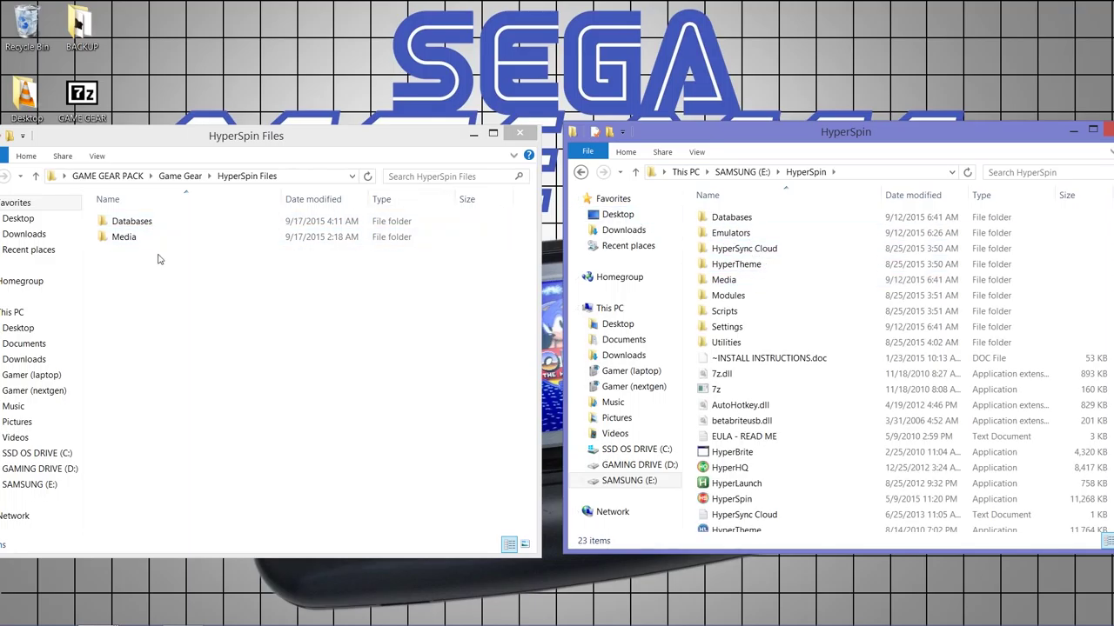
click(158, 239)
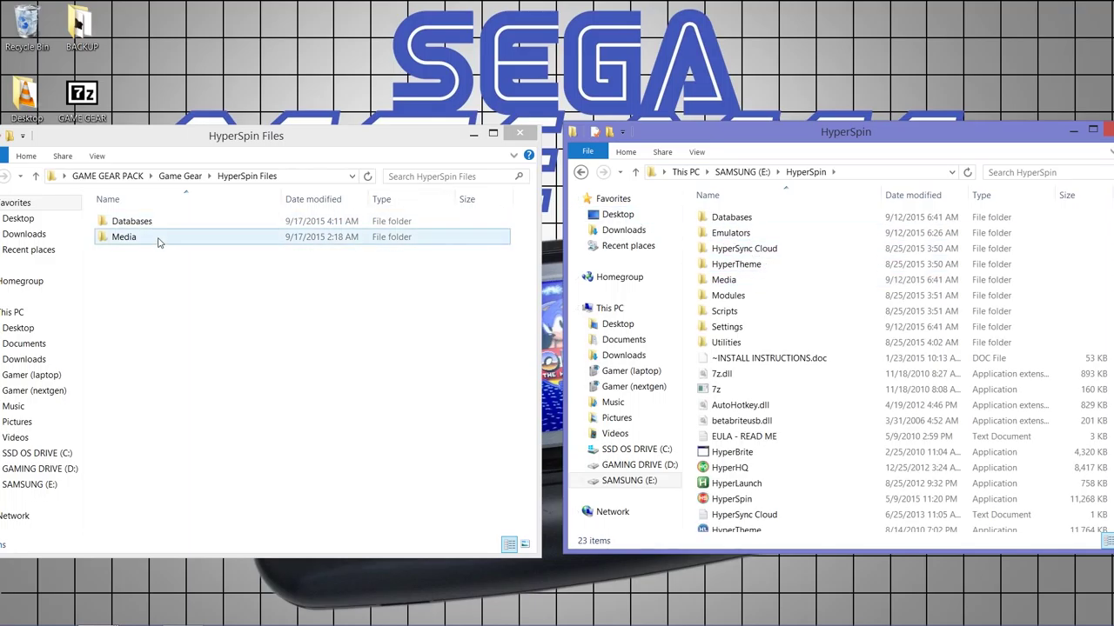
click(831, 137)
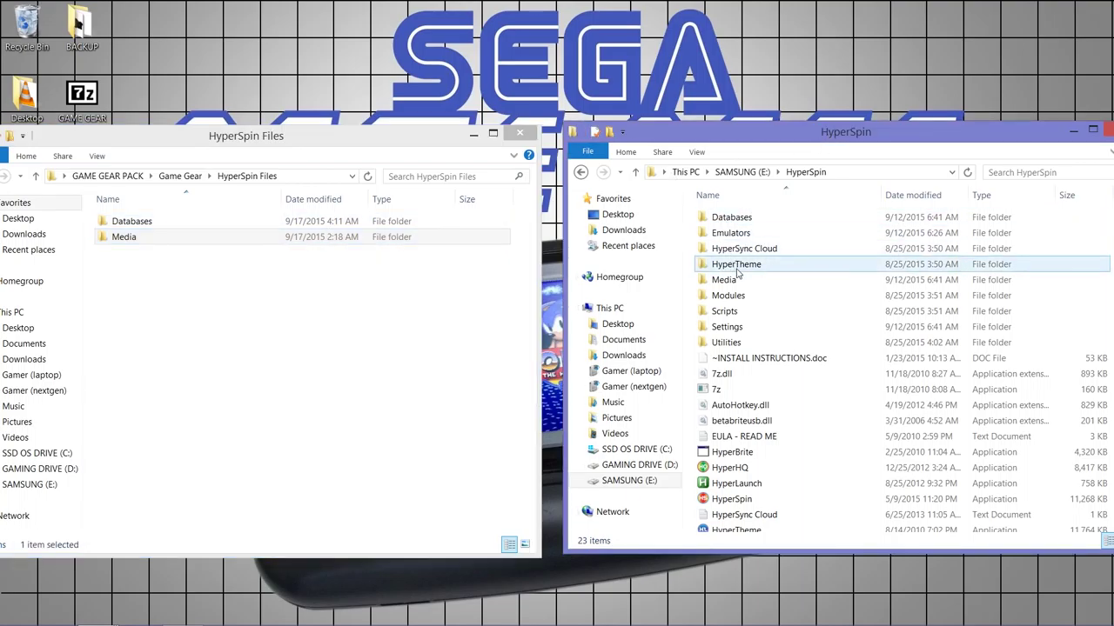
drag(241, 275, 690, 279)
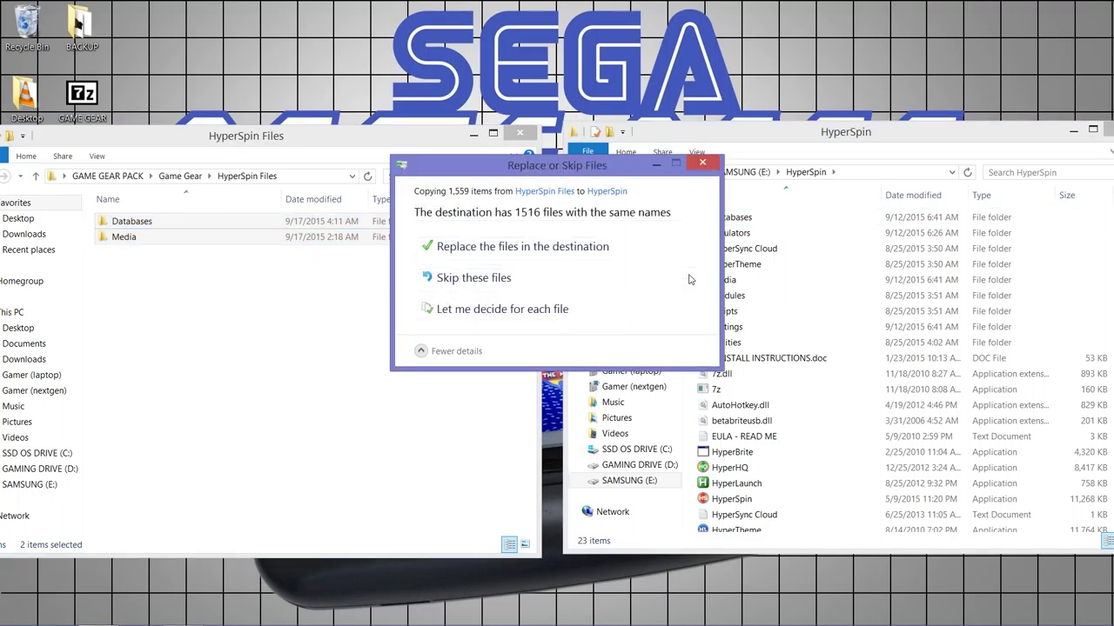
click(623, 253)
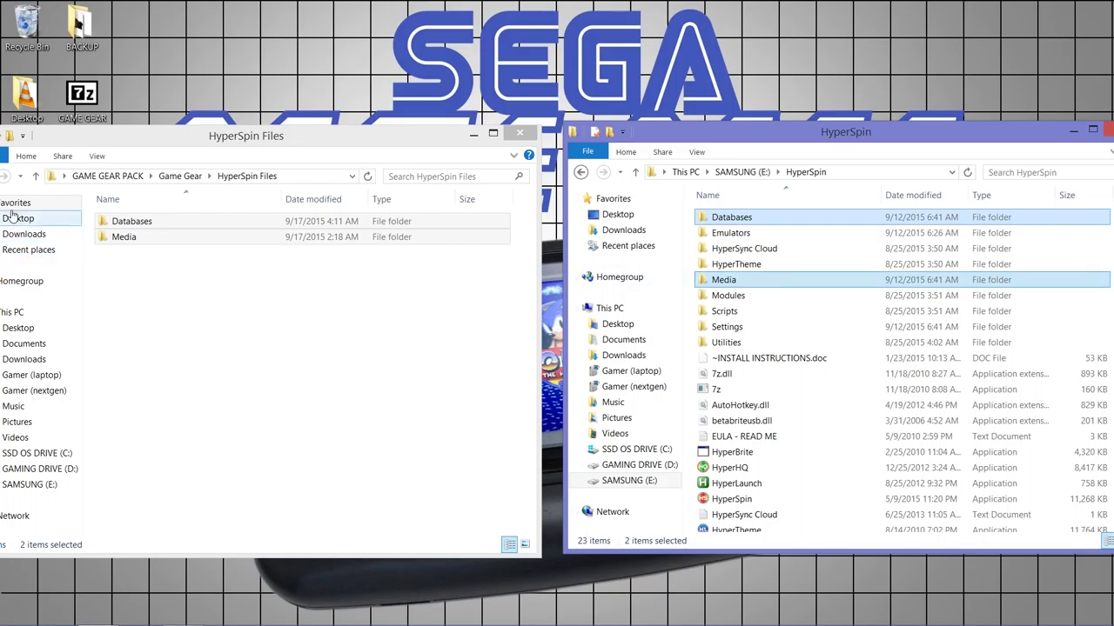
Copy the Media folder from the pack's RL or HL Files into the RocketLauncher folder on drive E:, replacing existing files.
click(34, 176)
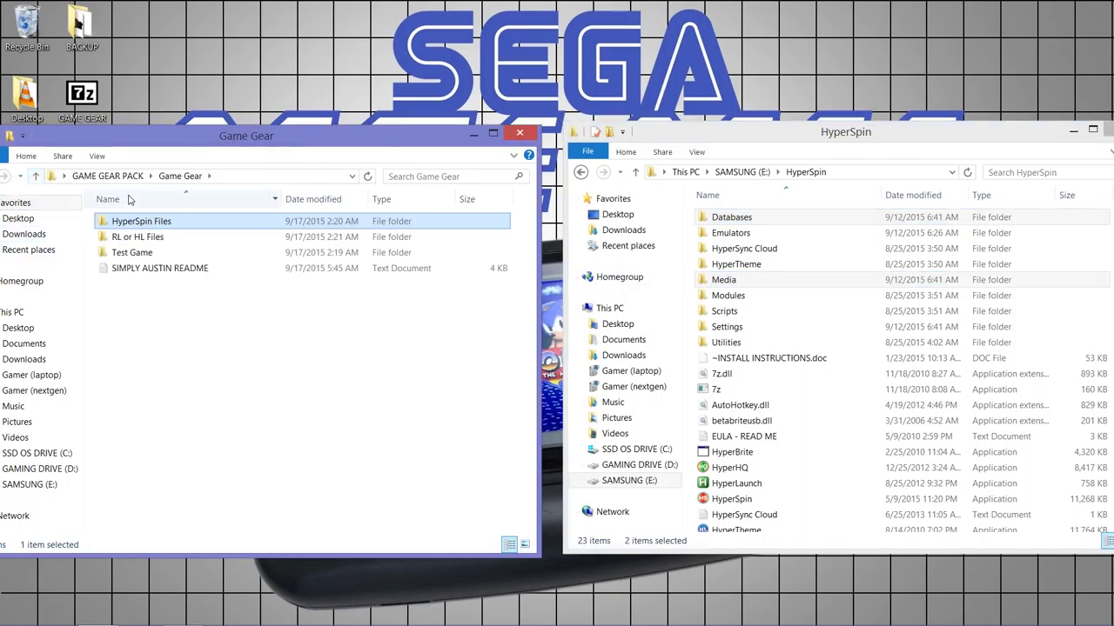
click(637, 172)
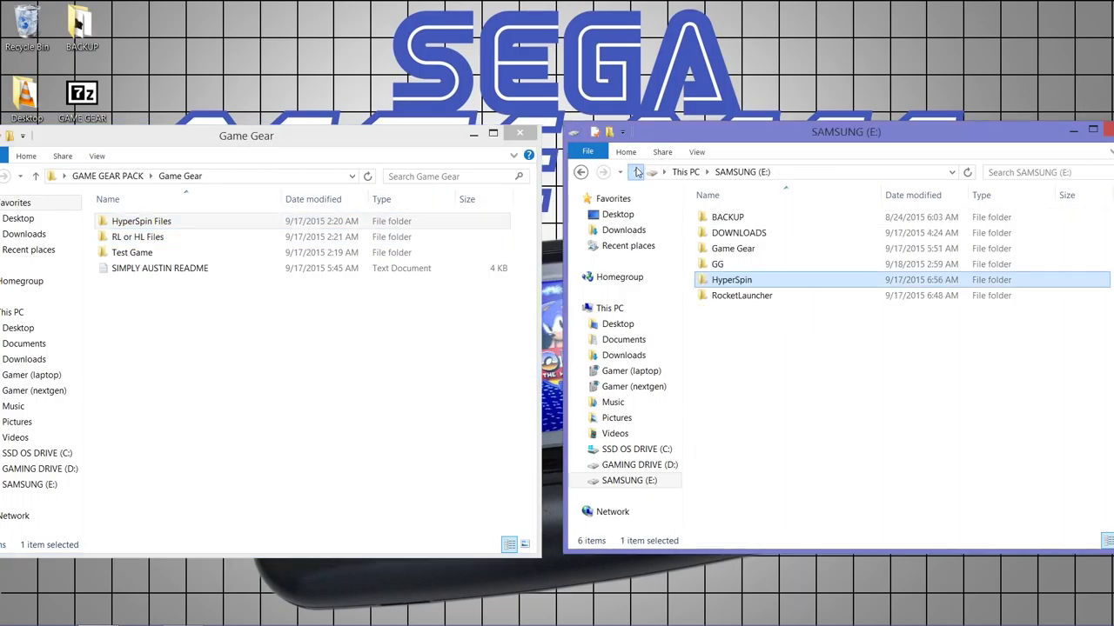
double_click(772, 297)
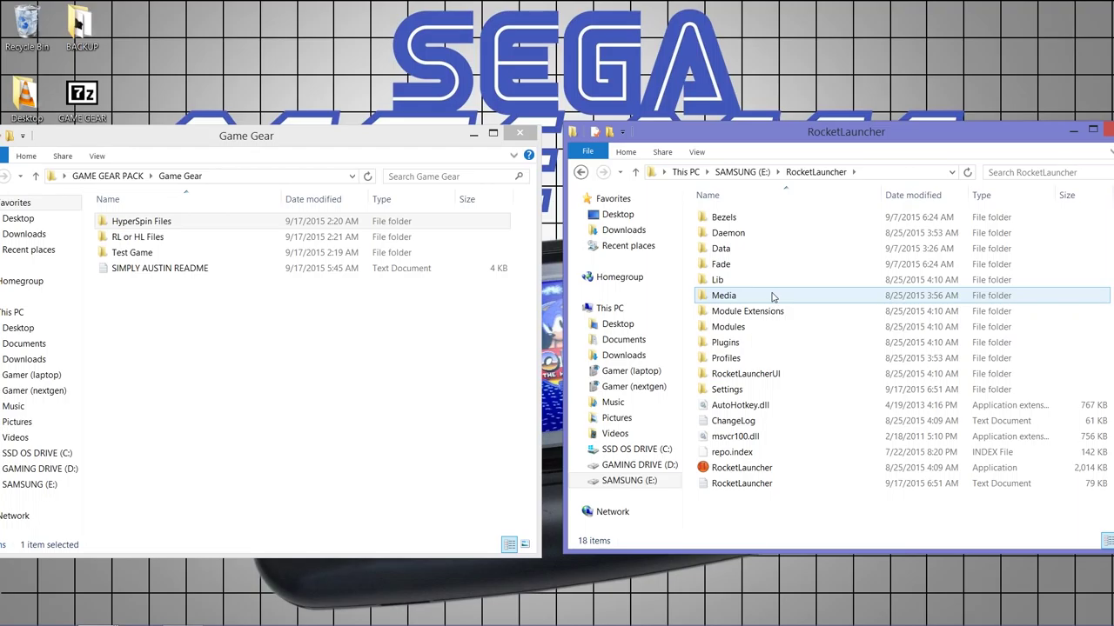
double_click(140, 236)
click(128, 224)
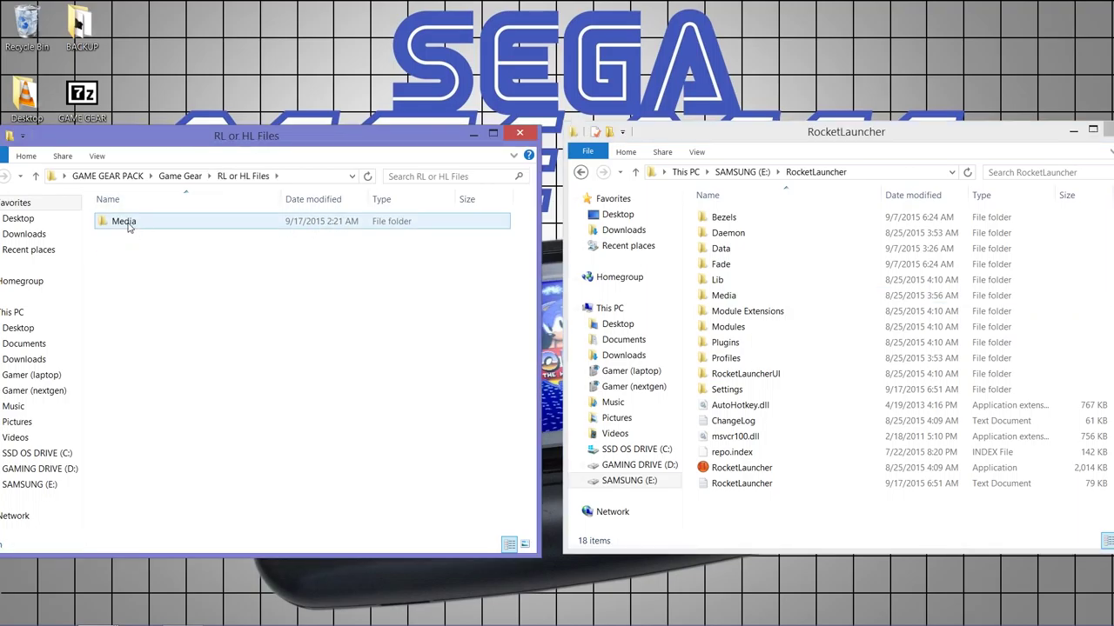
click(713, 298)
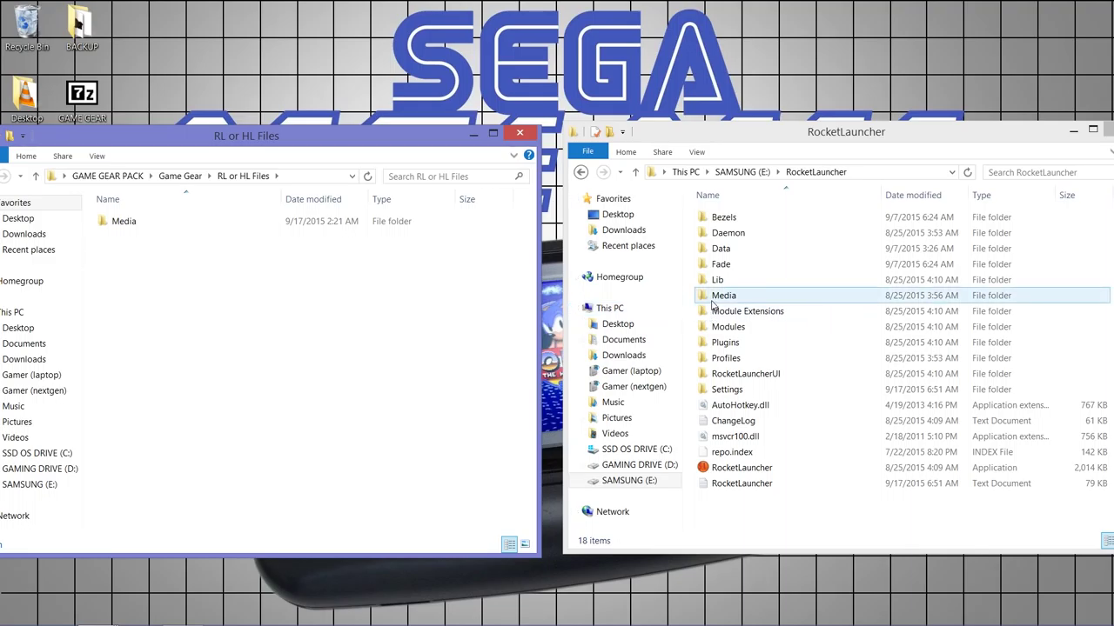
click(108, 225)
drag(107, 224, 776, 514)
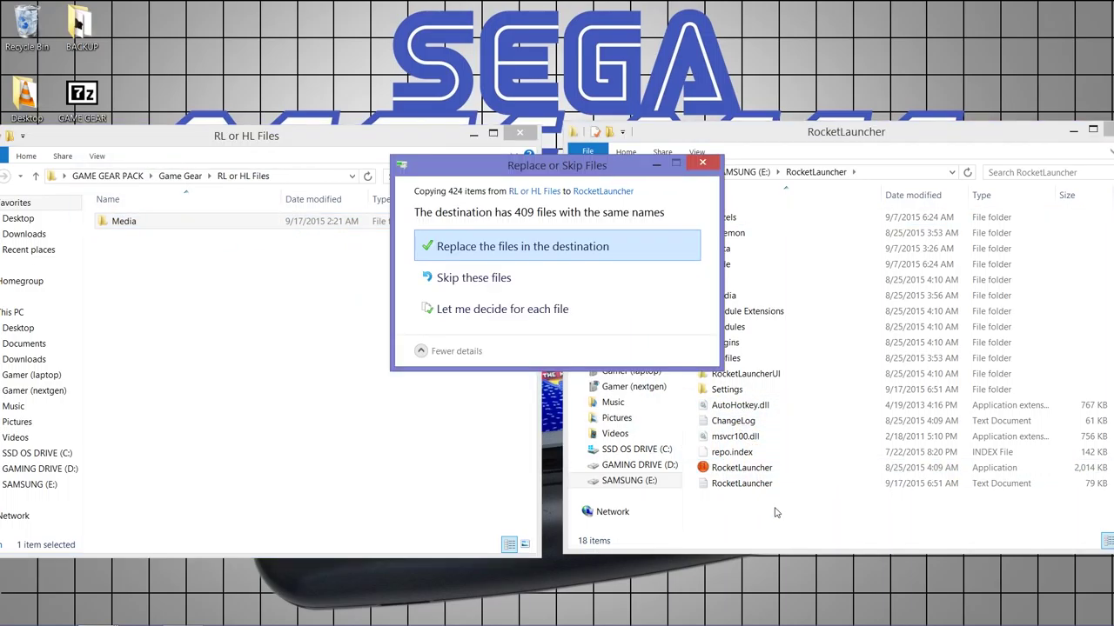
click(543, 248)
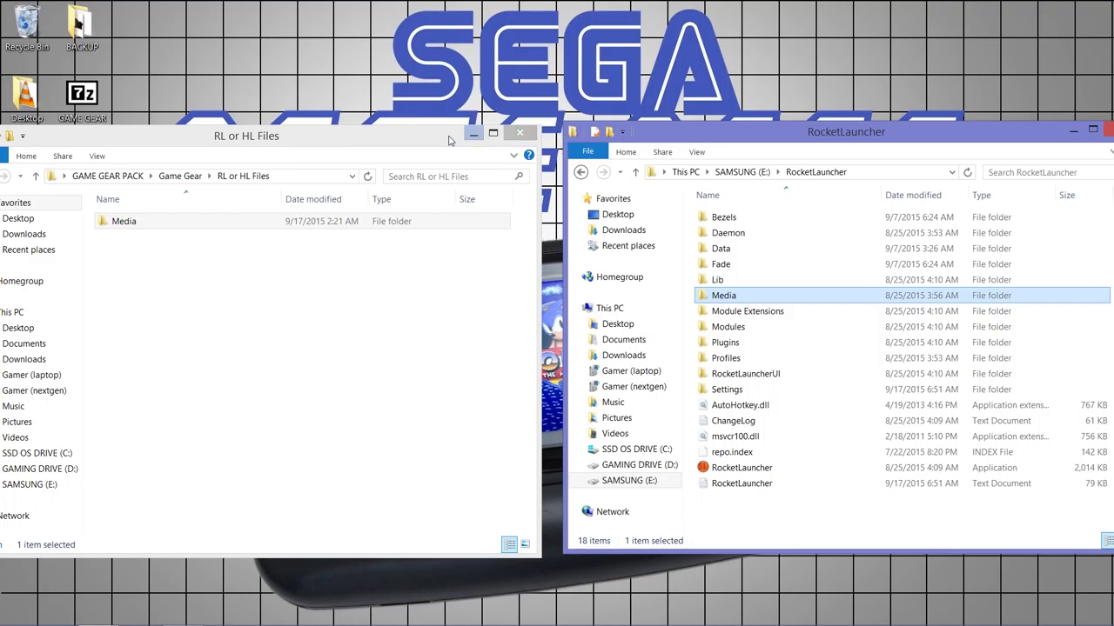
Close the RL or HL Files window and return the RocketLauncher window to the root of the SAMSUNG (E:) drive.
click(520, 135)
drag(750, 139, 401, 92)
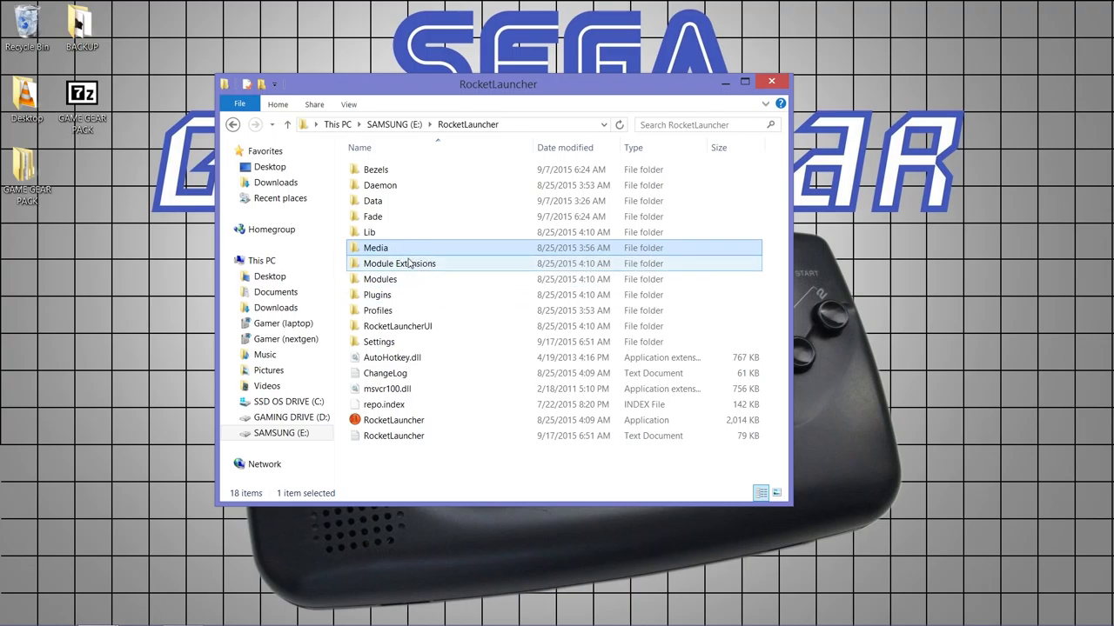
click(287, 125)
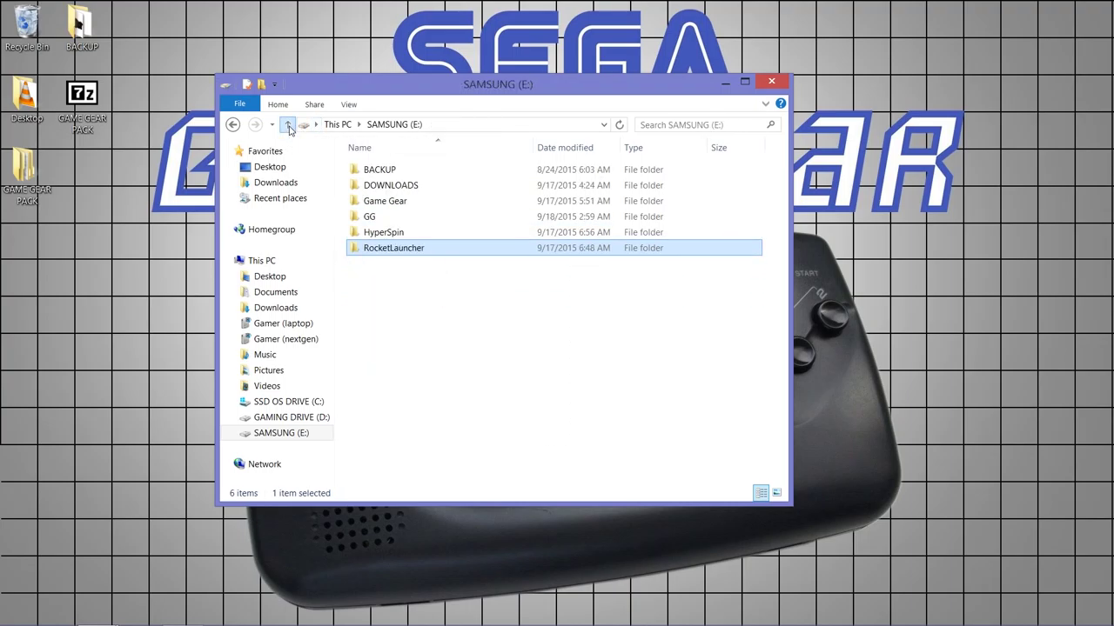
Launch RocketLauncherUI from its shortcut in drive E:'s HyperSpin folder, allow it to run, decline the update and maximize its window.
double_click(434, 232)
scroll(479, 387, down, 1)
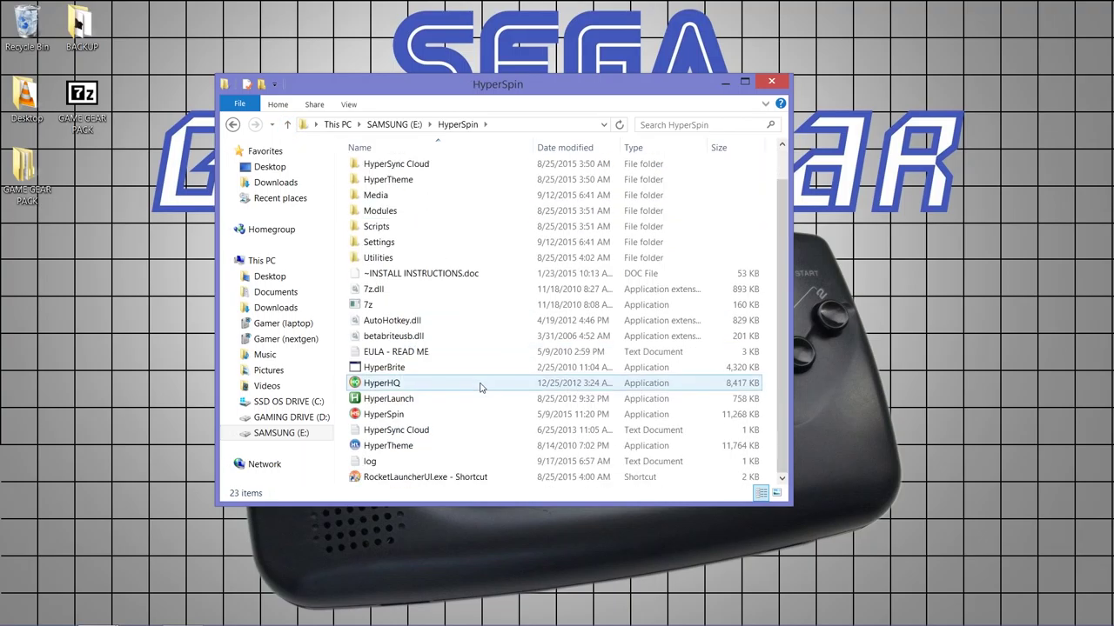
double_click(404, 479)
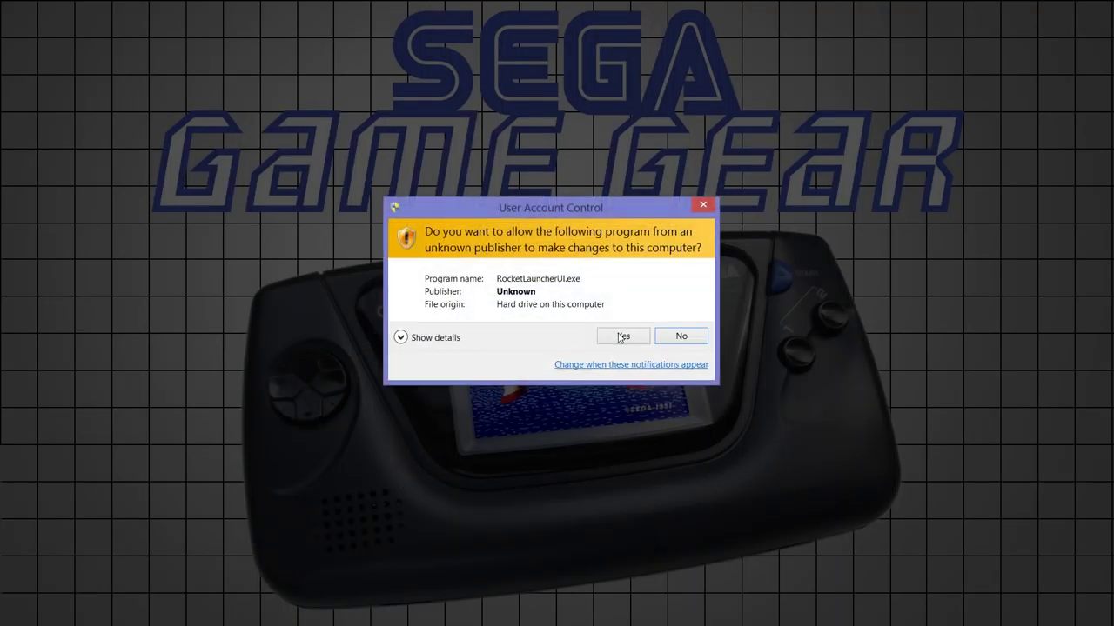
click(622, 336)
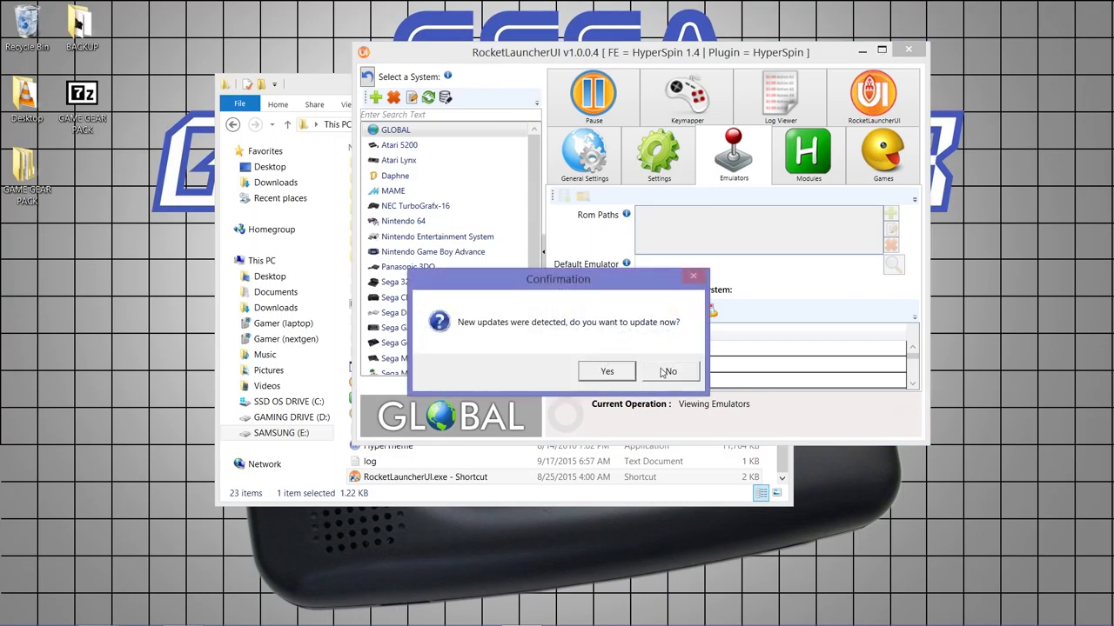
click(667, 373)
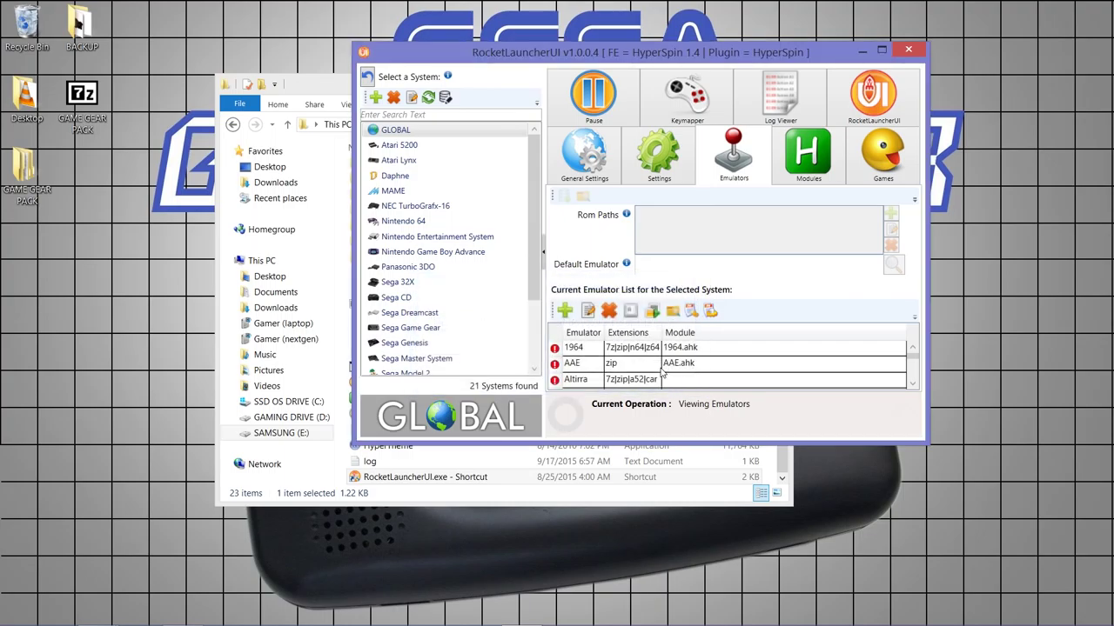
double_click(831, 56)
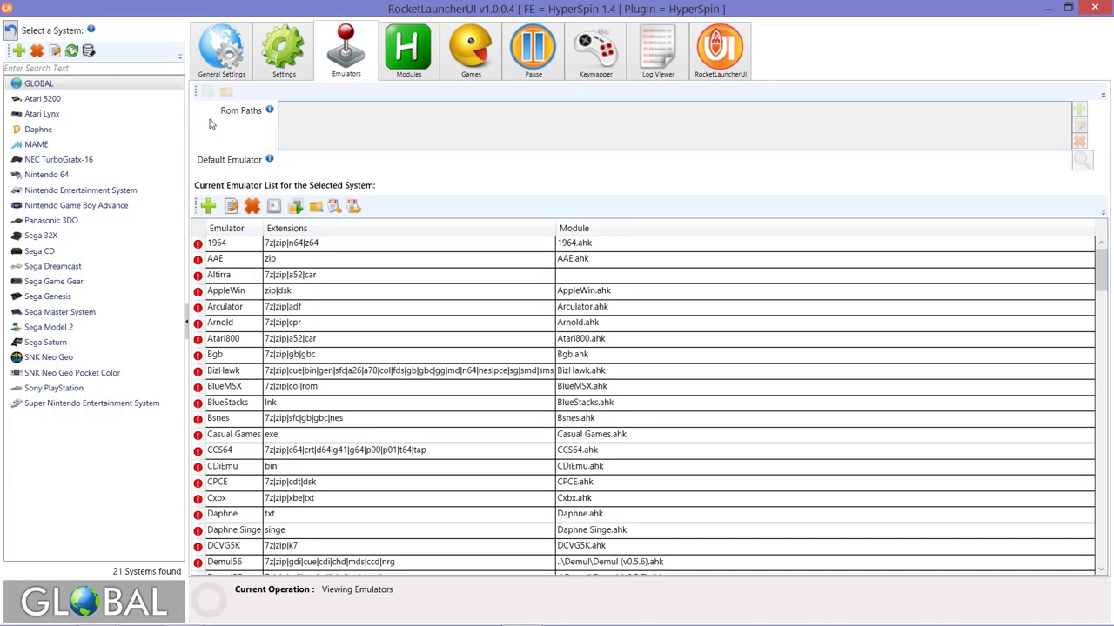
Look through the global emulator list for RetroArch and examine its path, ROM extensions and module settings, then close its editor.
click(296, 292)
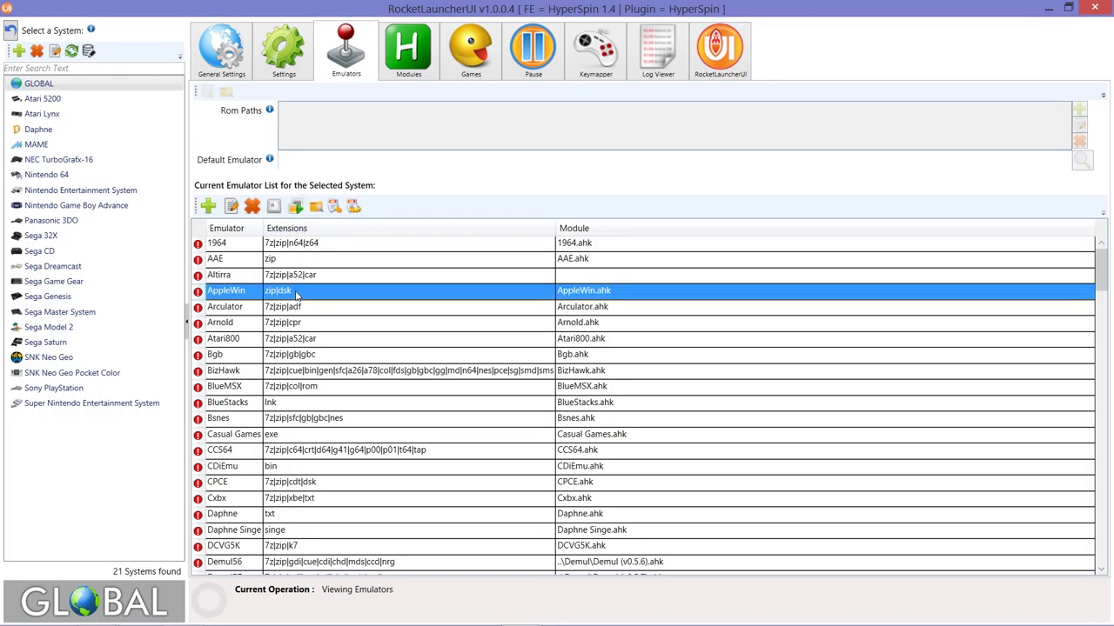
scroll(295, 296, down, 8)
scroll(295, 296, down, 20)
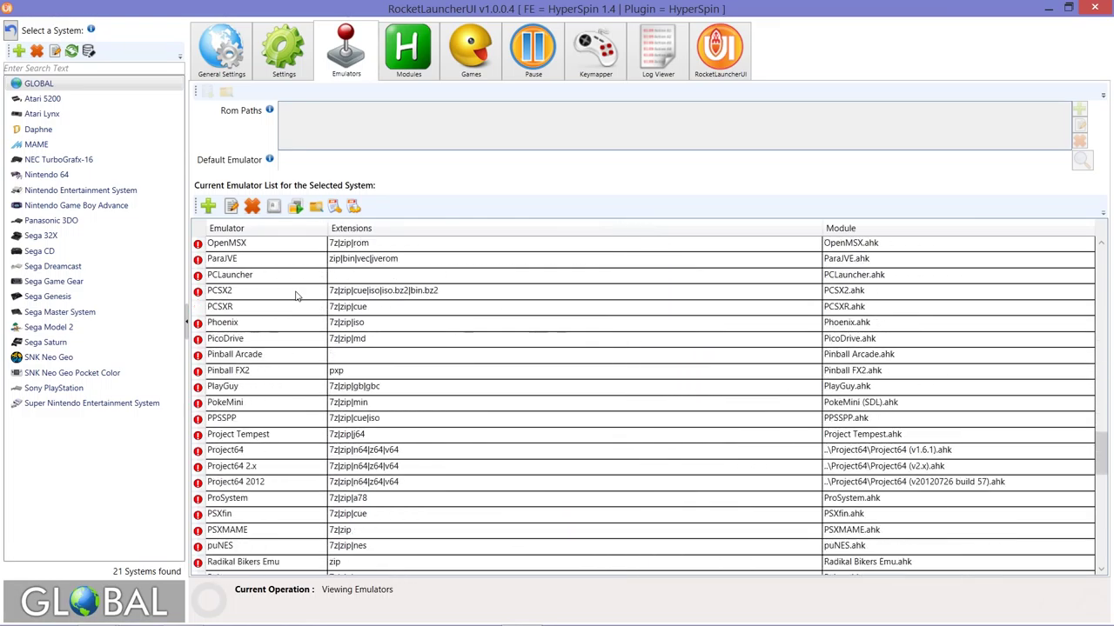
scroll(295, 297, down, 8)
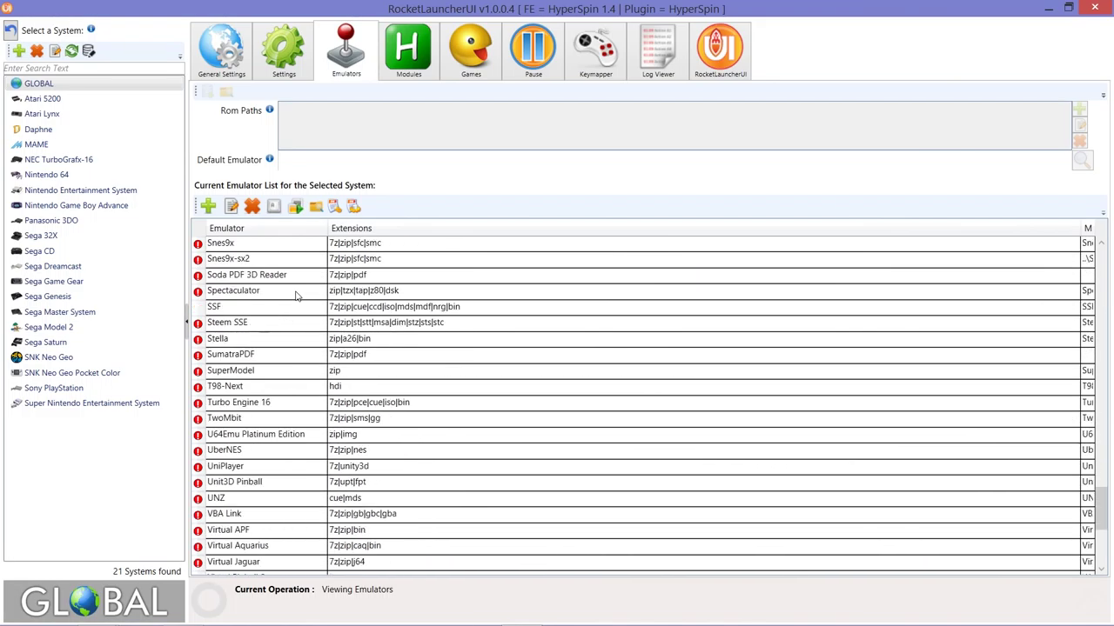
scroll(295, 296, up, 15)
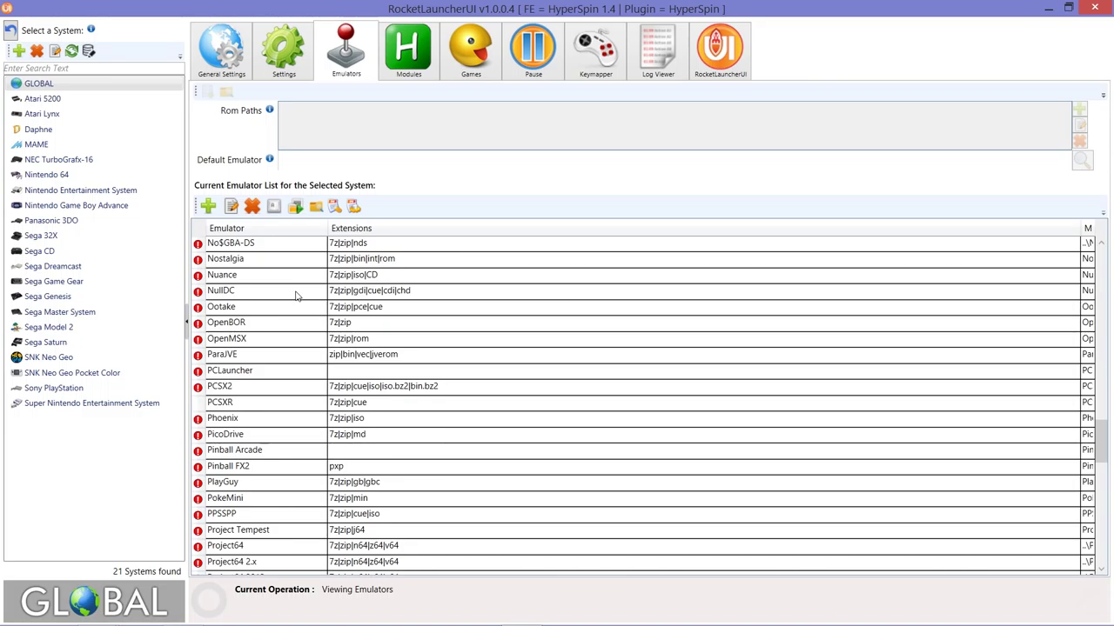
scroll(295, 297, up, 7)
scroll(295, 297, down, 15)
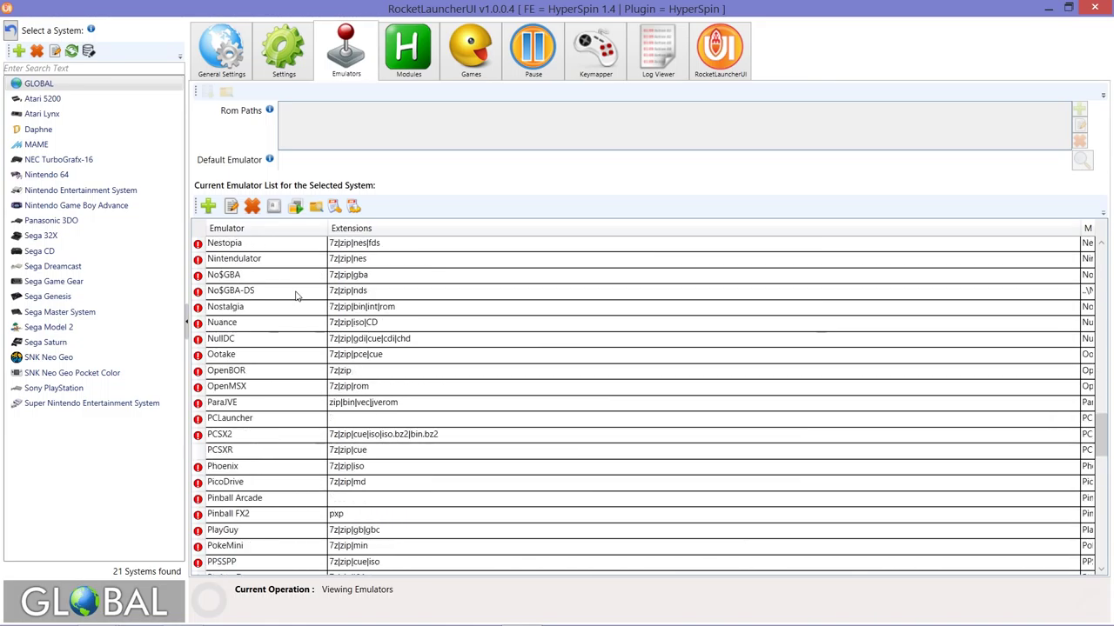
scroll(295, 296, down, 6)
scroll(295, 297, up, 11)
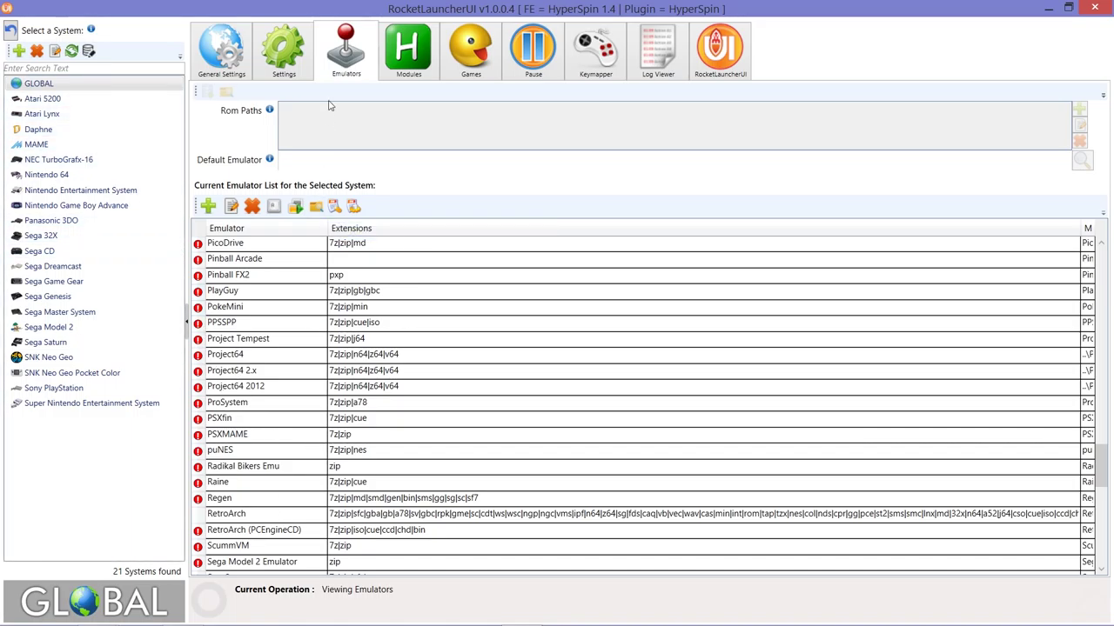
double_click(239, 518)
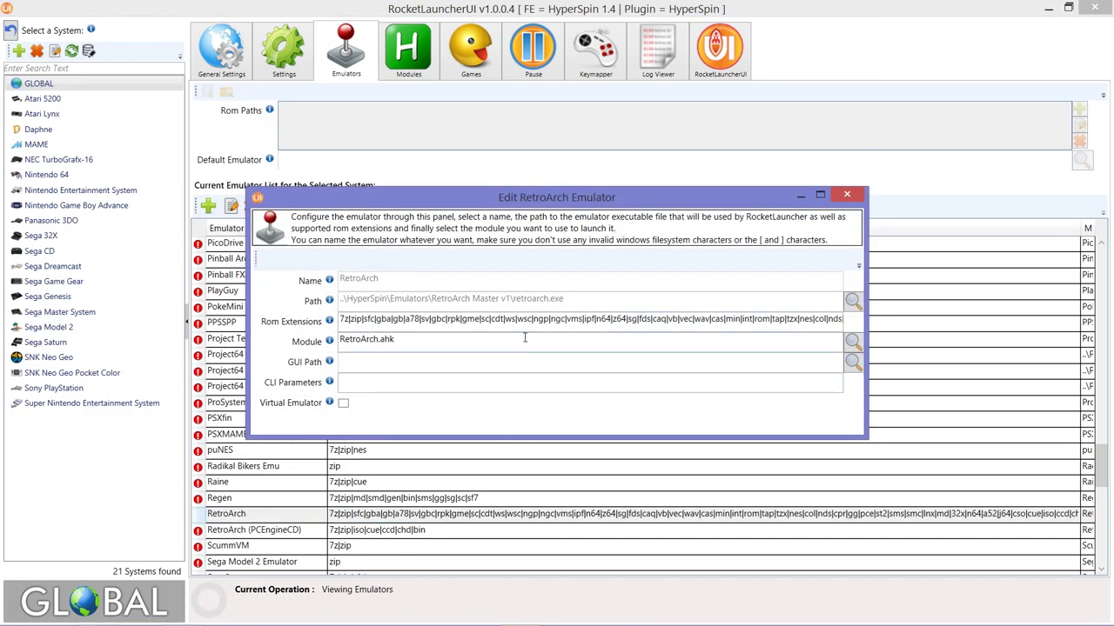
click(844, 197)
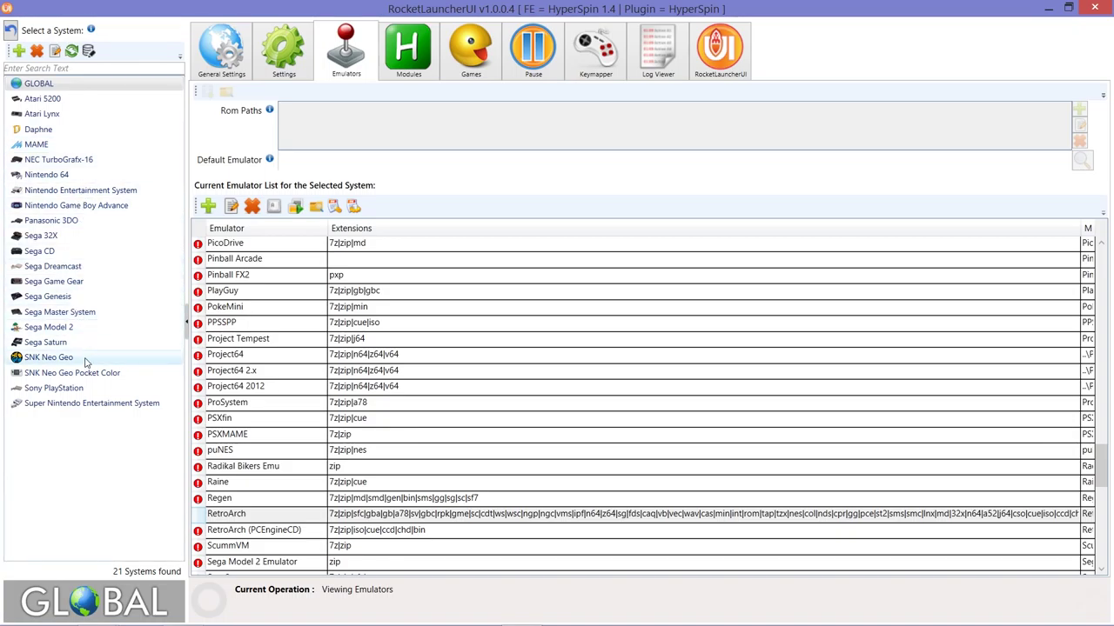
Remove the ROM path C:\Users\Gamer\Desktop\Game Gear\Test Game from the Sega Game Gear system.
click(75, 283)
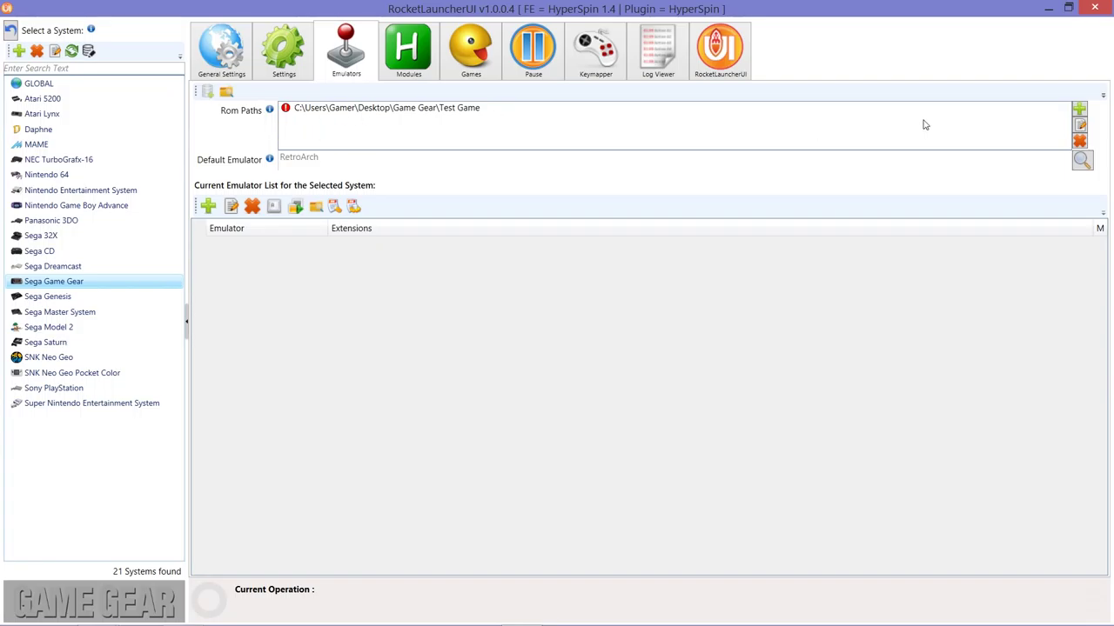
click(978, 111)
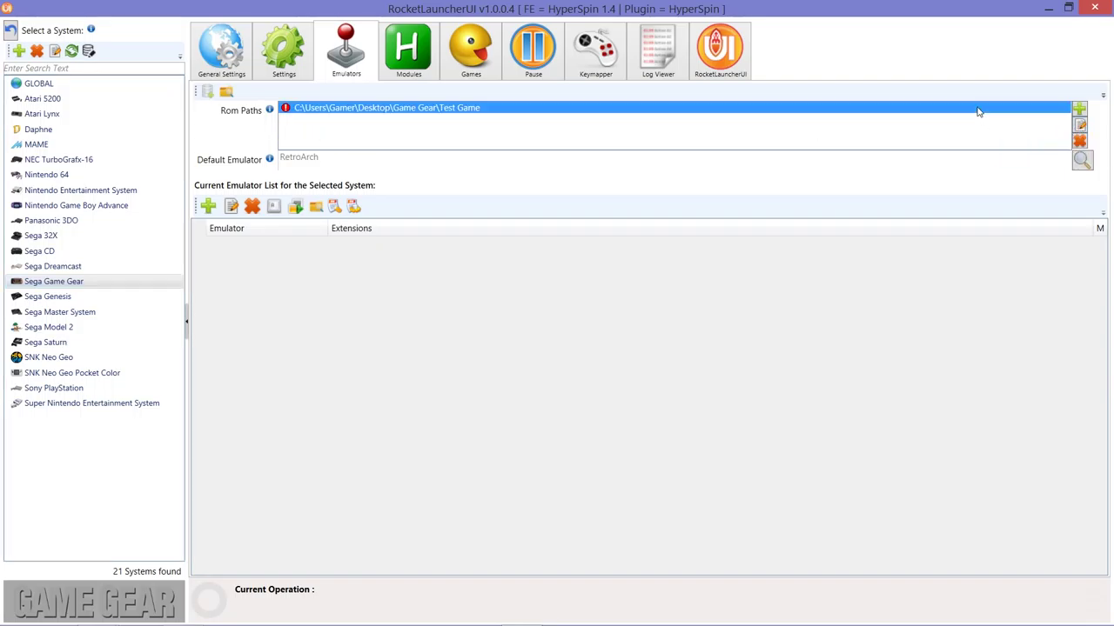
click(1078, 141)
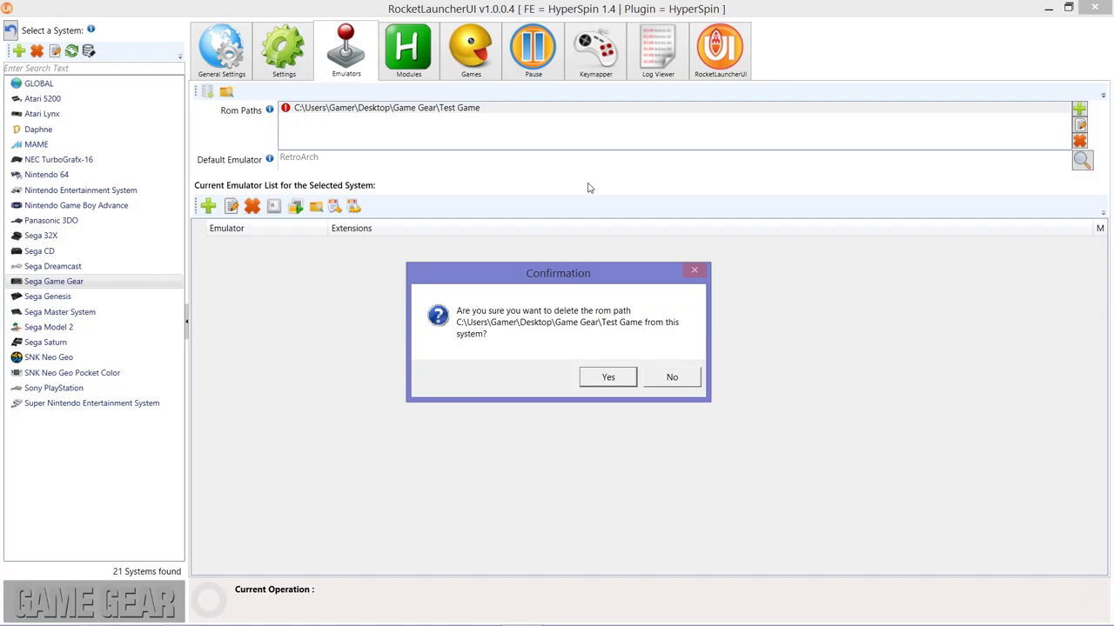
click(606, 379)
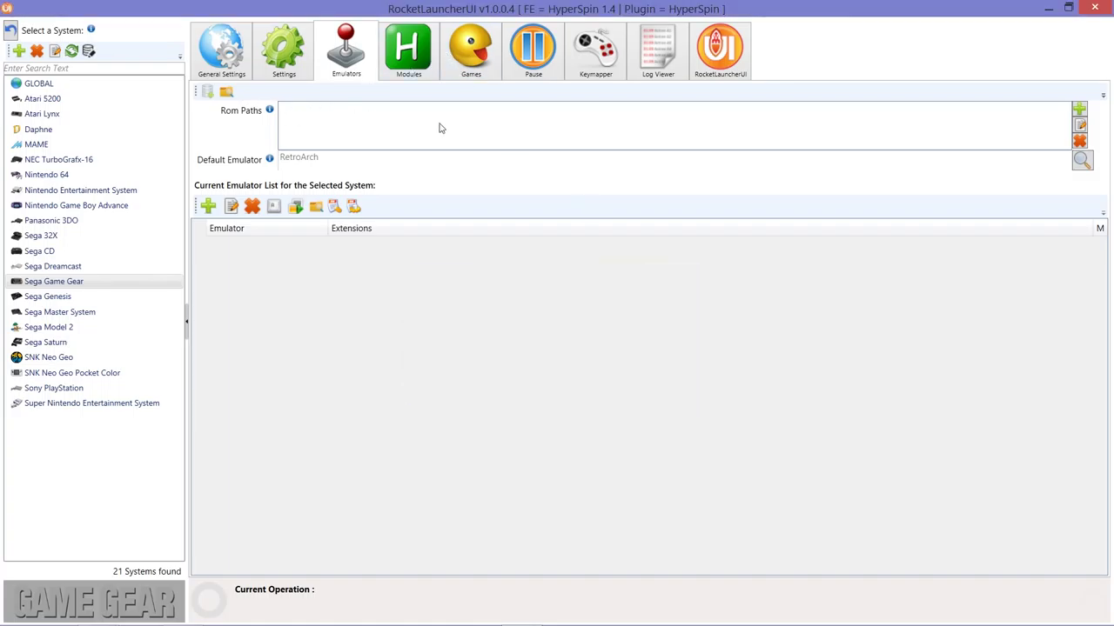
Add the desktop folder GAME GEAR PACK\Game Gear\Test Game as Sega Game Gear's ROM path and choose RetroArch [Global] as its default emulator.
click(1079, 109)
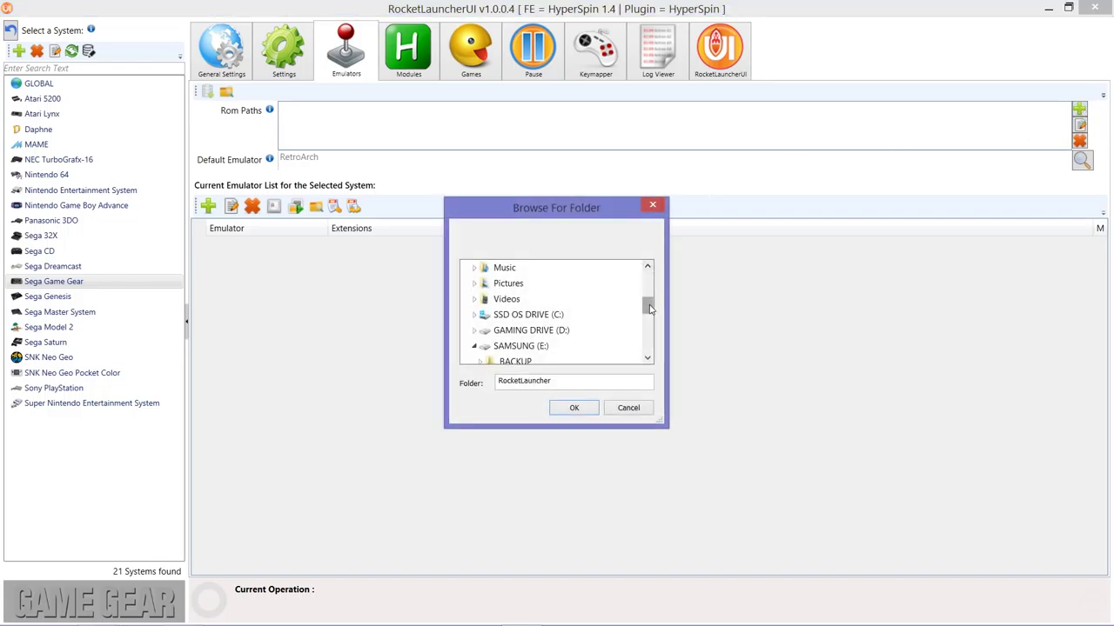
drag(649, 309, 657, 259)
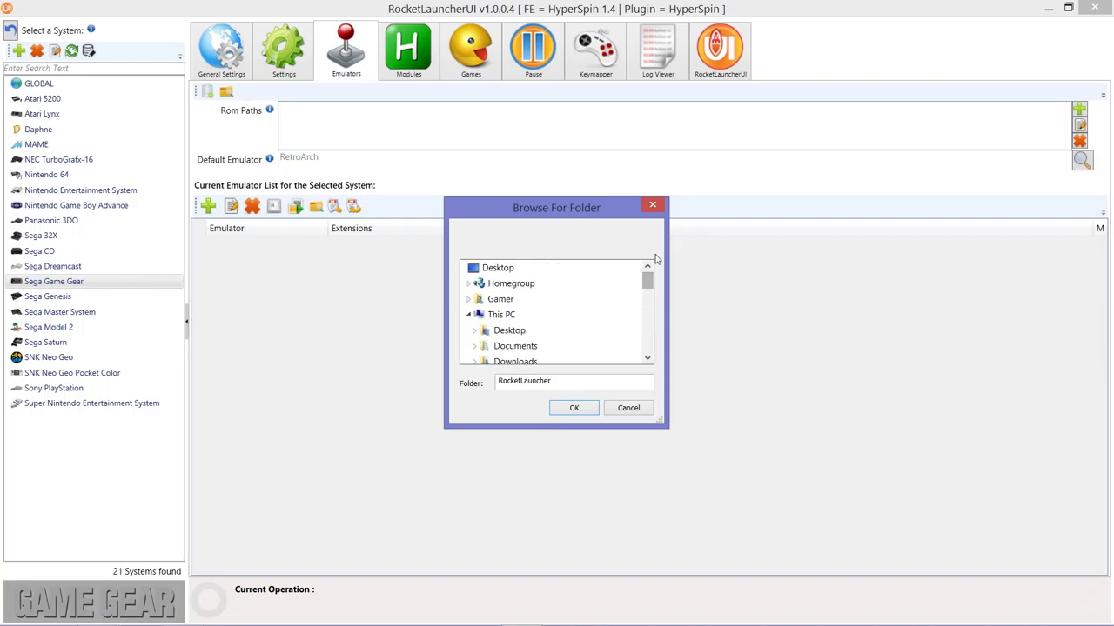
click(501, 271)
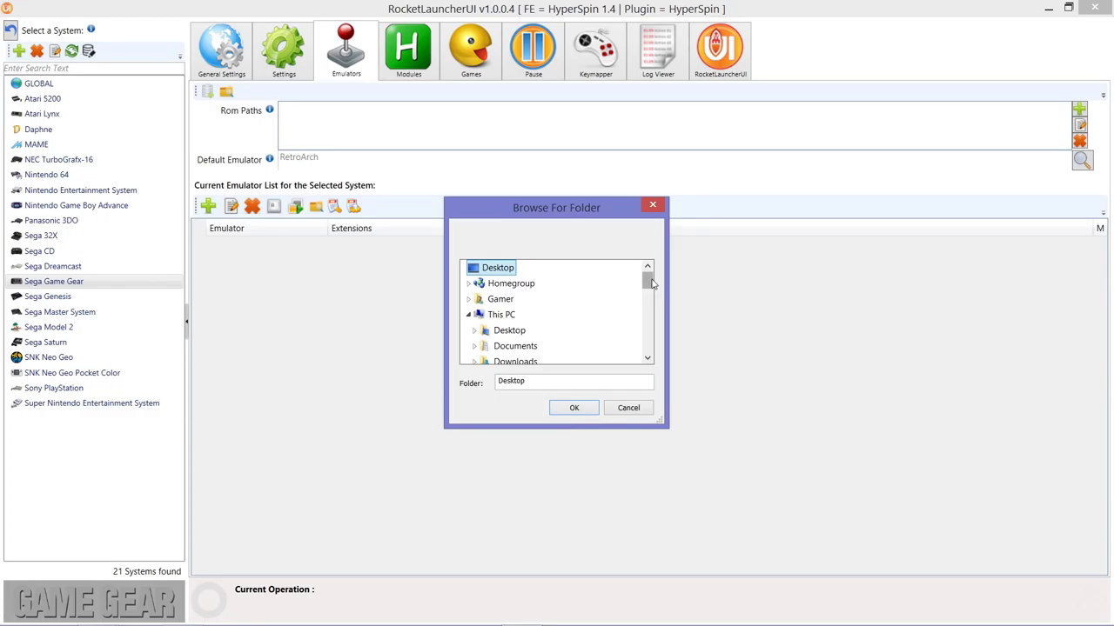
drag(649, 280, 655, 354)
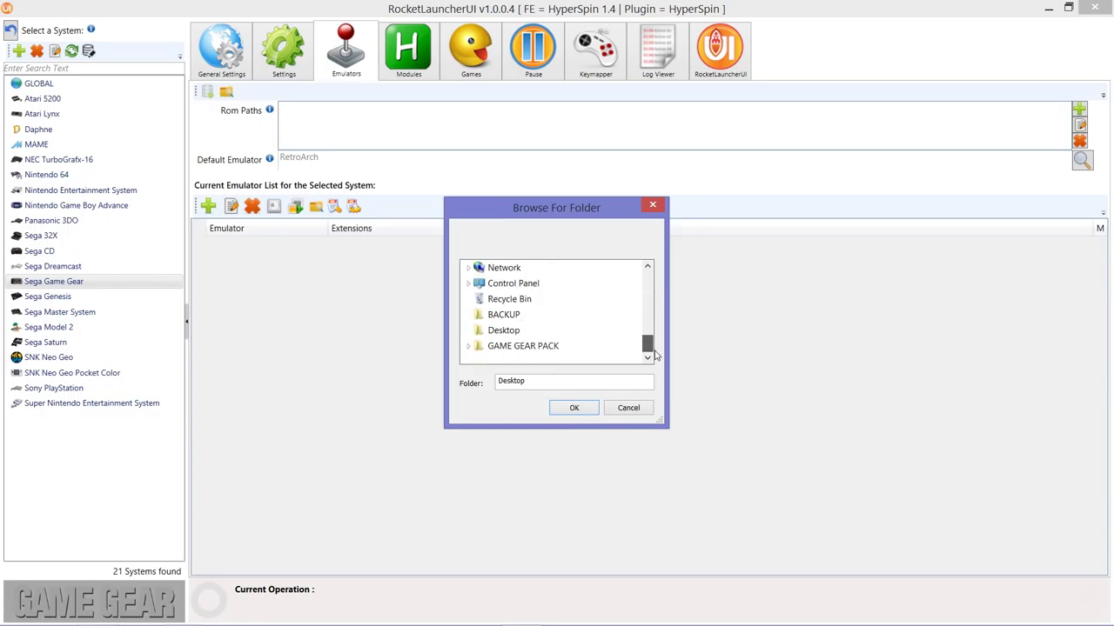
click(548, 346)
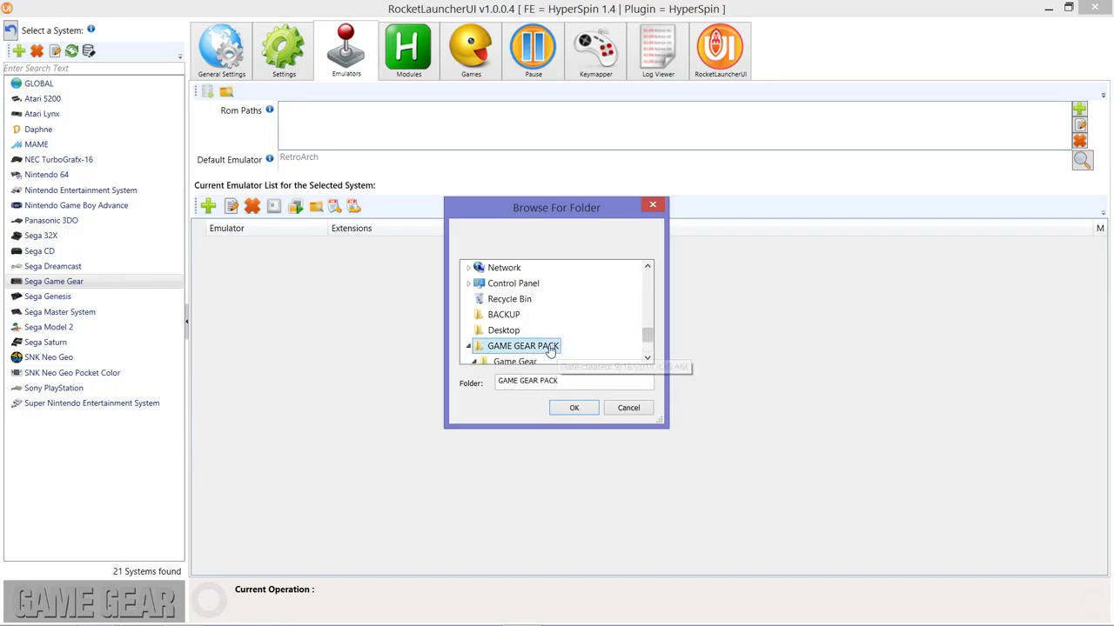
drag(646, 339, 650, 351)
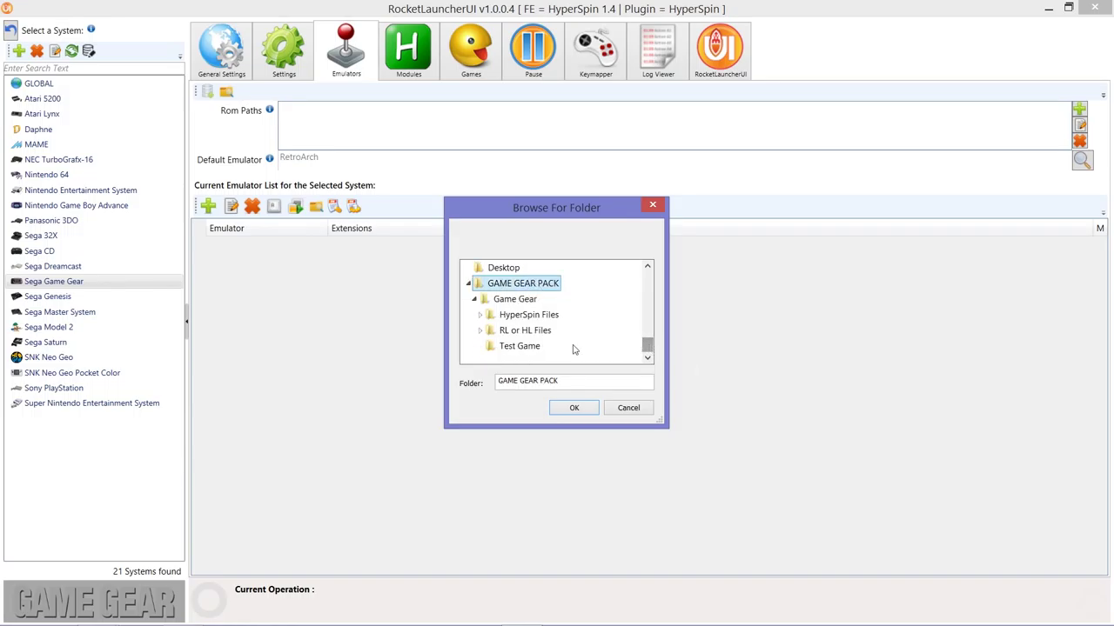
click(531, 347)
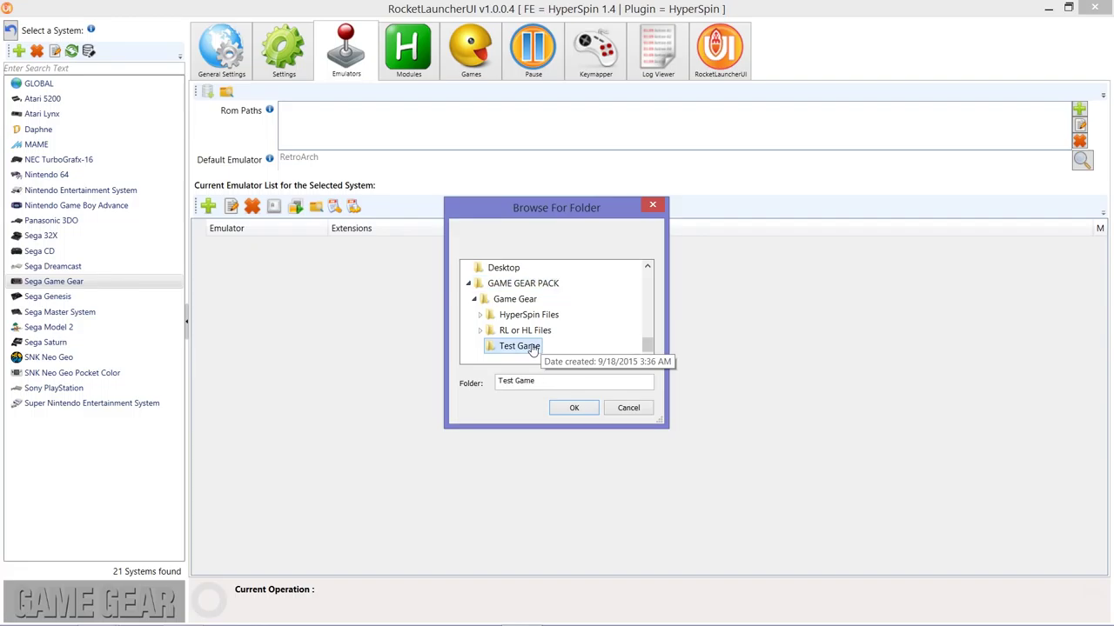
click(572, 409)
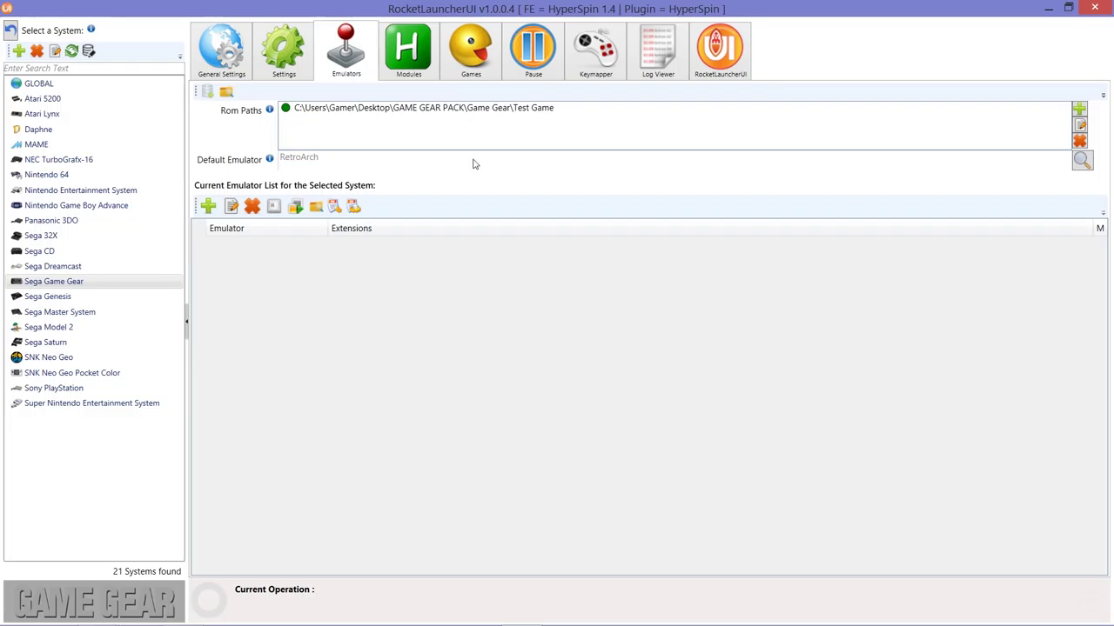
click(1082, 162)
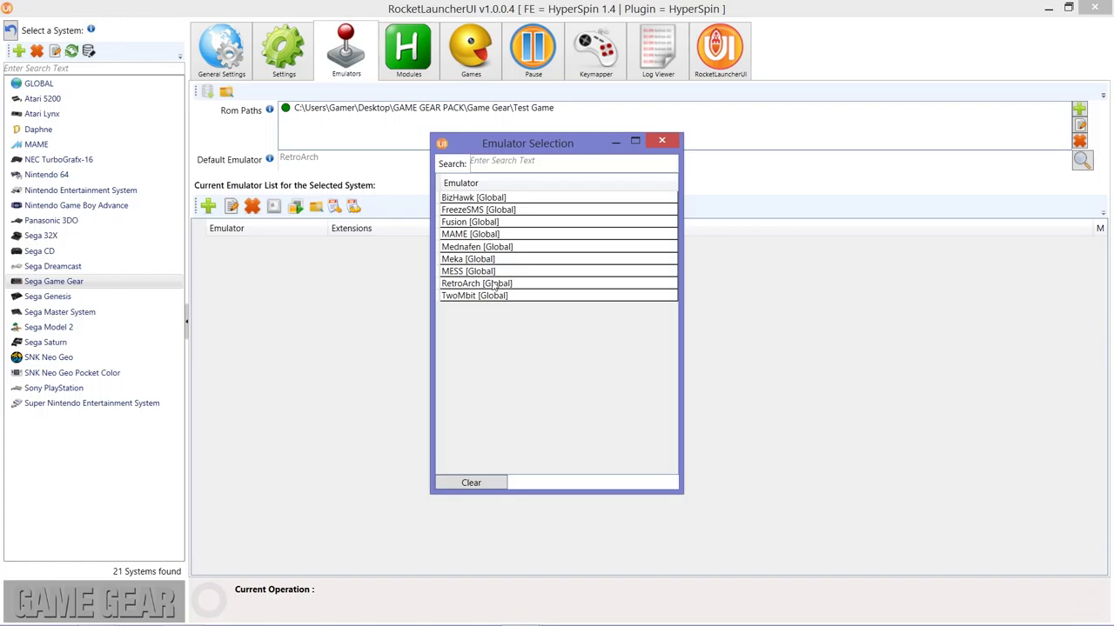
double_click(494, 284)
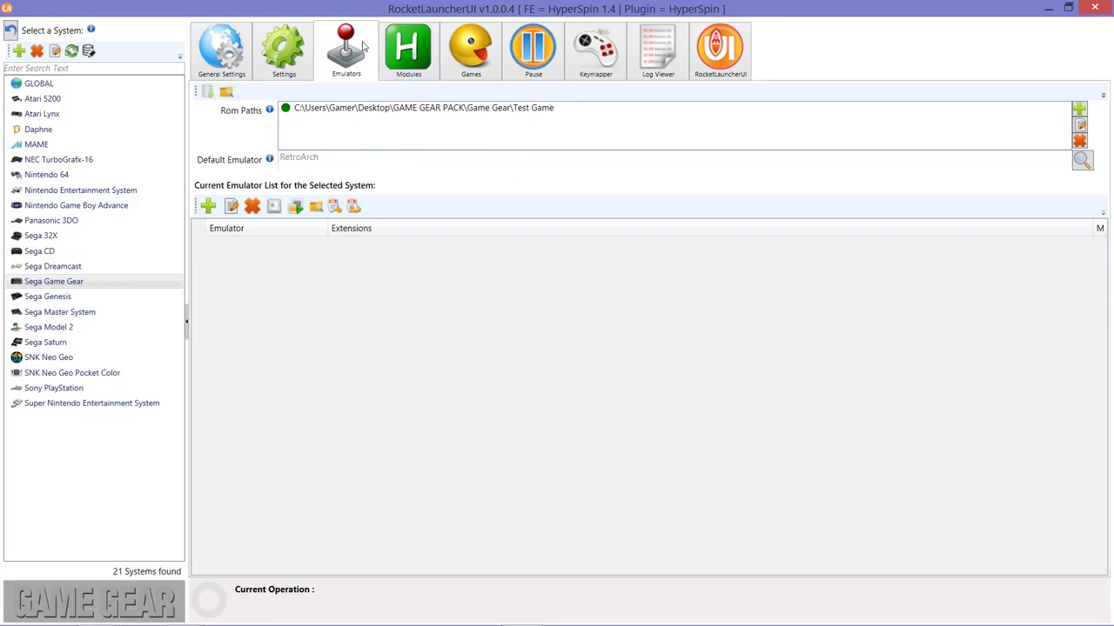
Review the general settings and Sega Game Gear's main and bezel settings, checking the Bezel Enabled option, and minimize RocketLauncherUI.
click(201, 43)
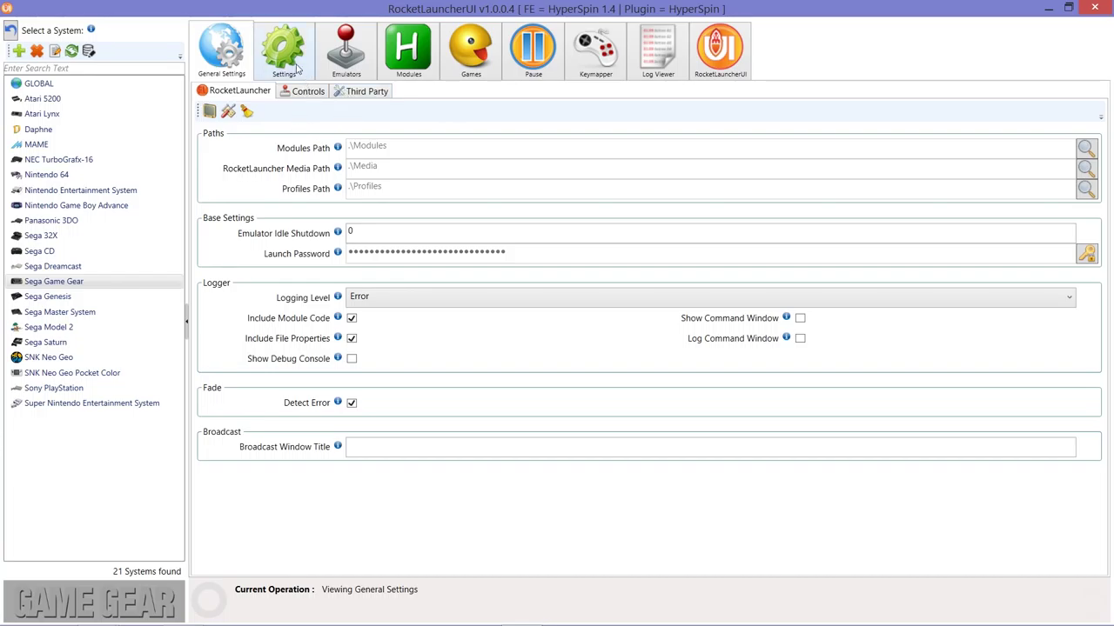
click(295, 61)
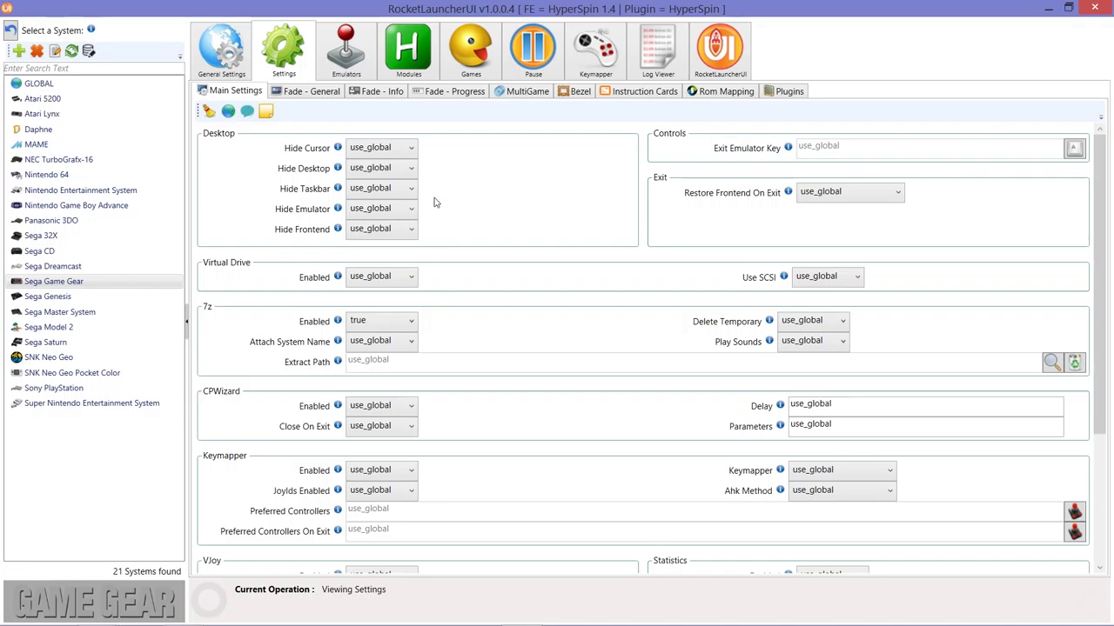
click(581, 94)
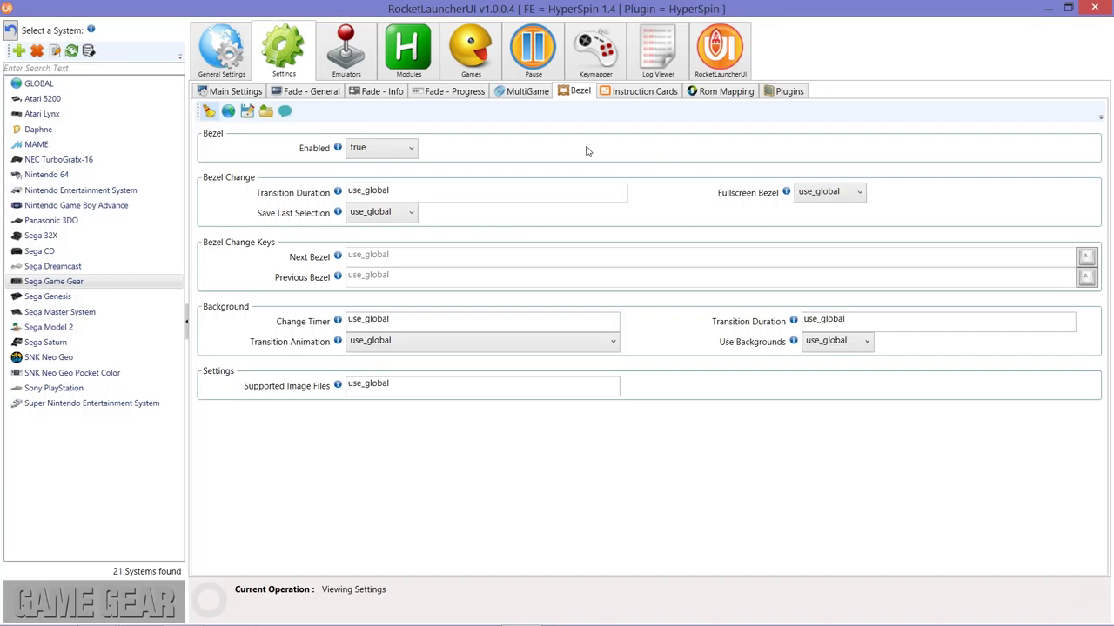
click(393, 147)
click(392, 147)
click(1050, 8)
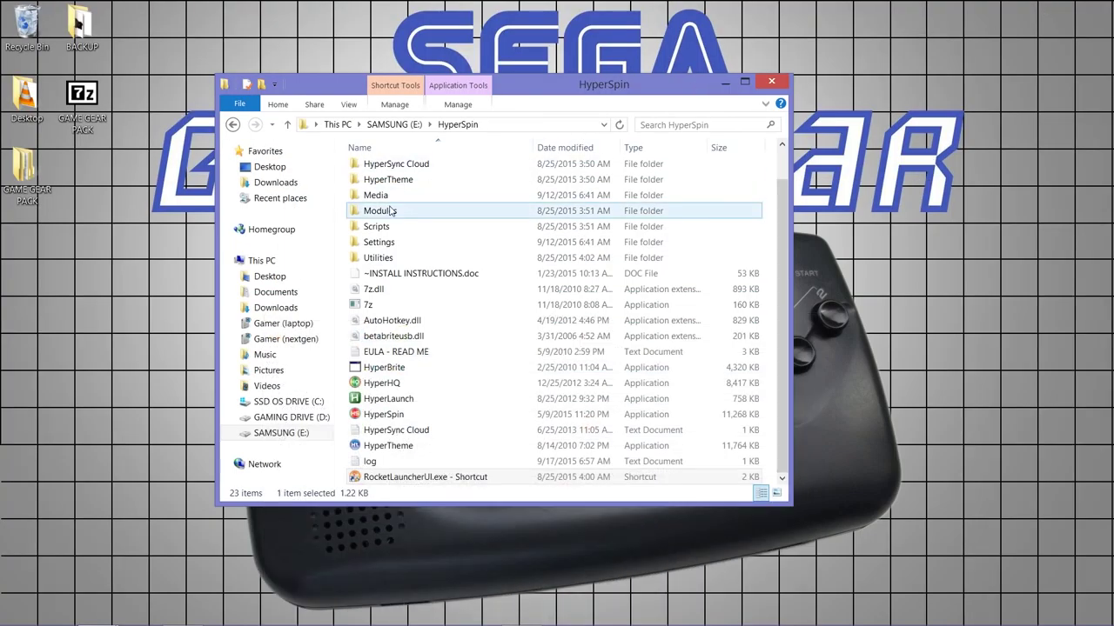
Create a folder named backup in RocketLauncher\Media\Bezels\Sega Game Gear\_Default on drive E:.
click(288, 125)
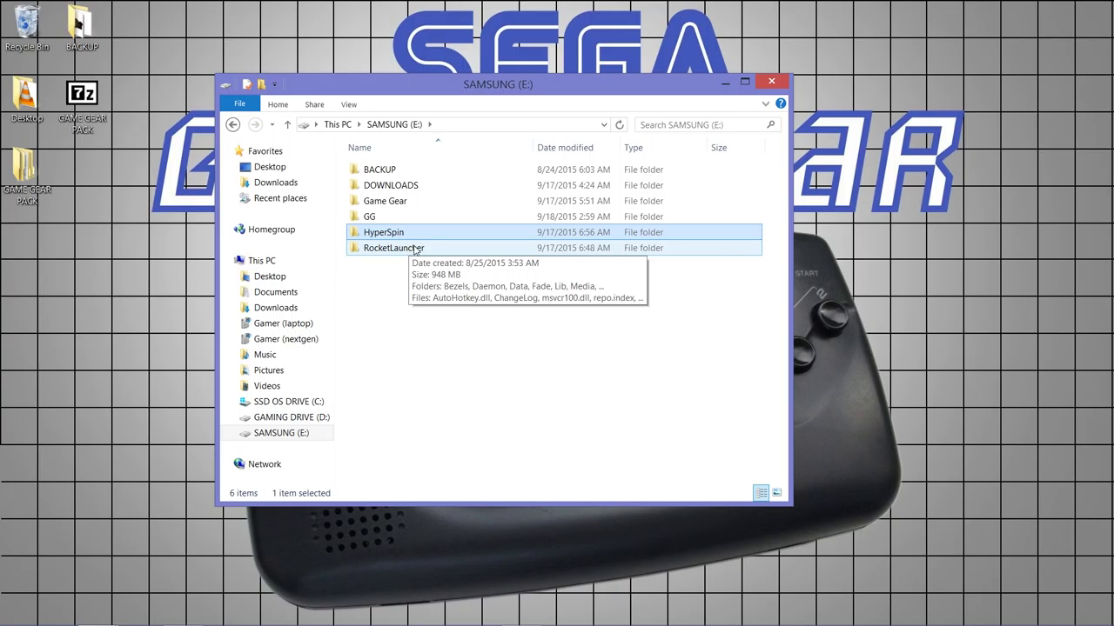
double_click(415, 249)
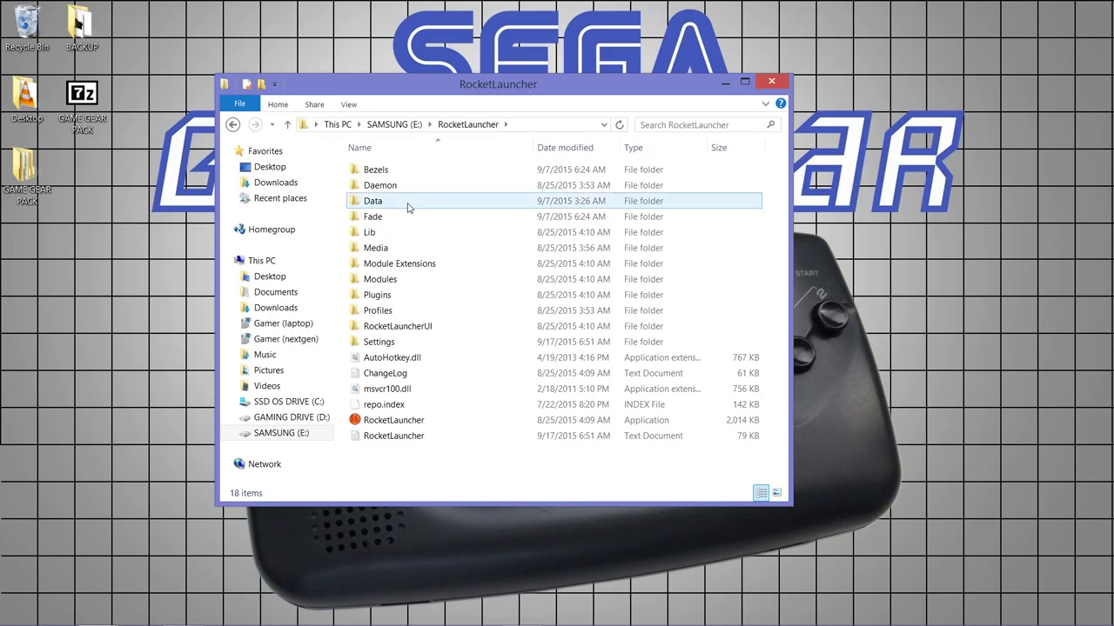
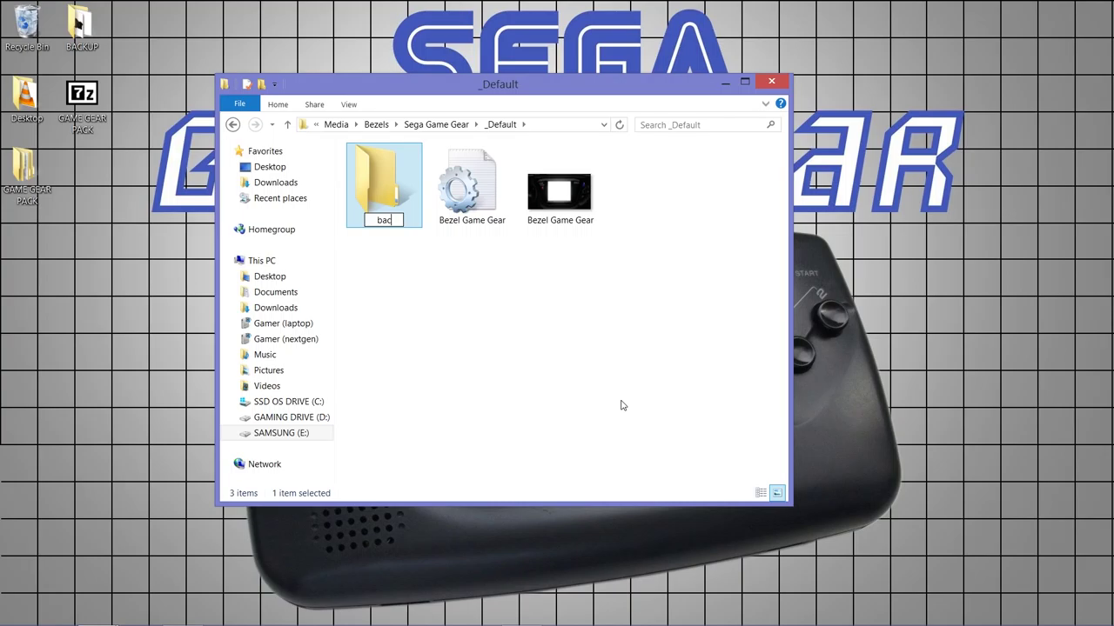
key(Return)
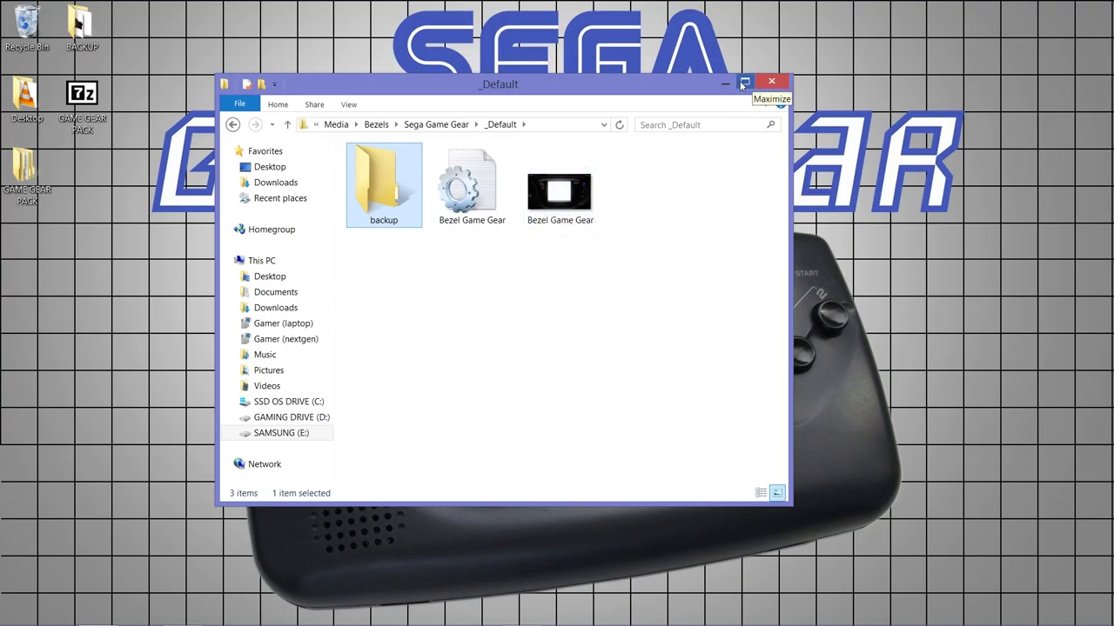
Leave the Sega Game Gear bezel folder and open the HyperSpin folder on drive E:.
click(287, 124)
click(287, 125)
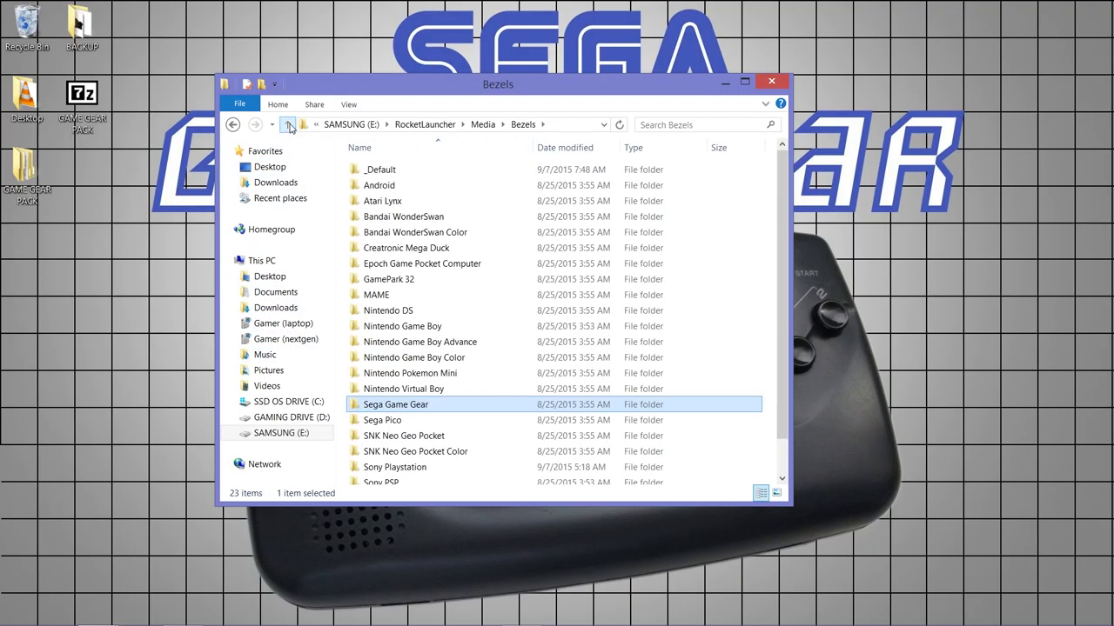
click(287, 124)
click(288, 124)
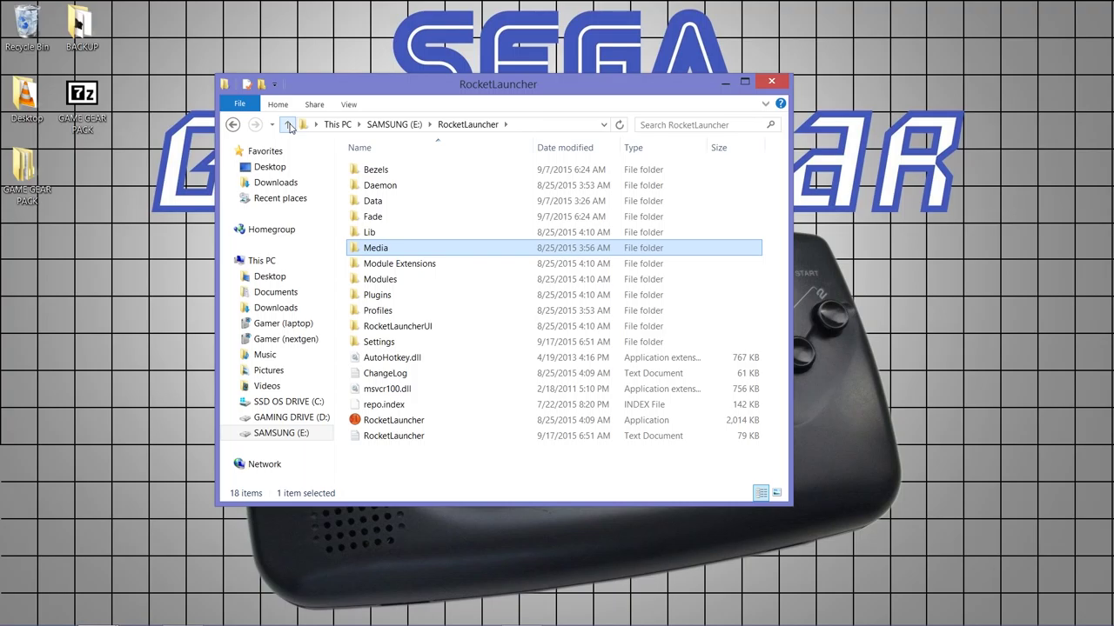
click(288, 124)
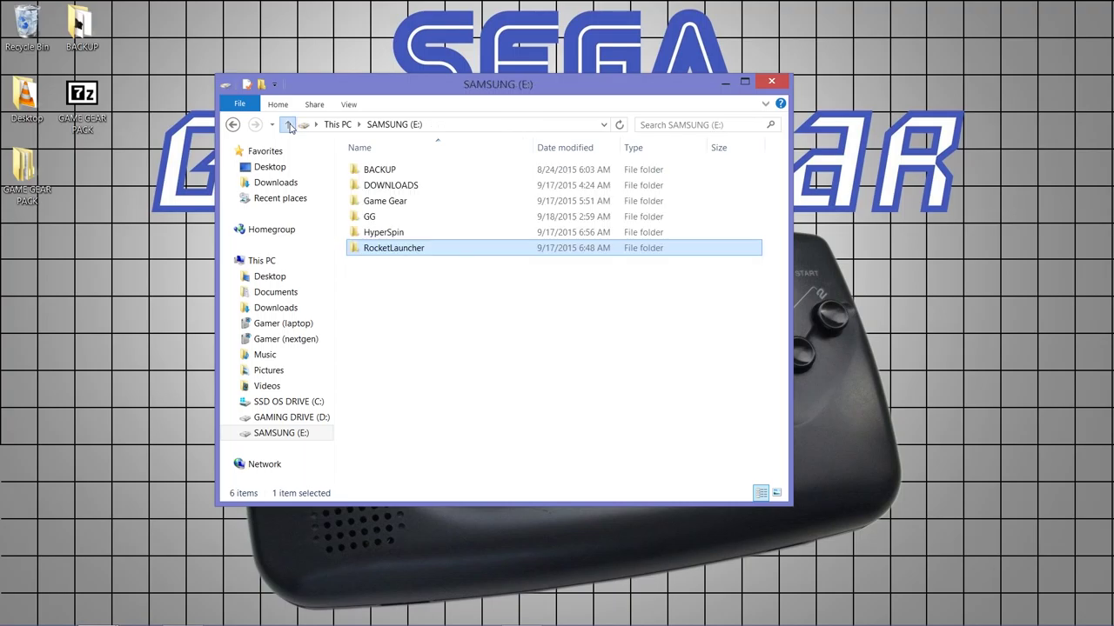
double_click(401, 233)
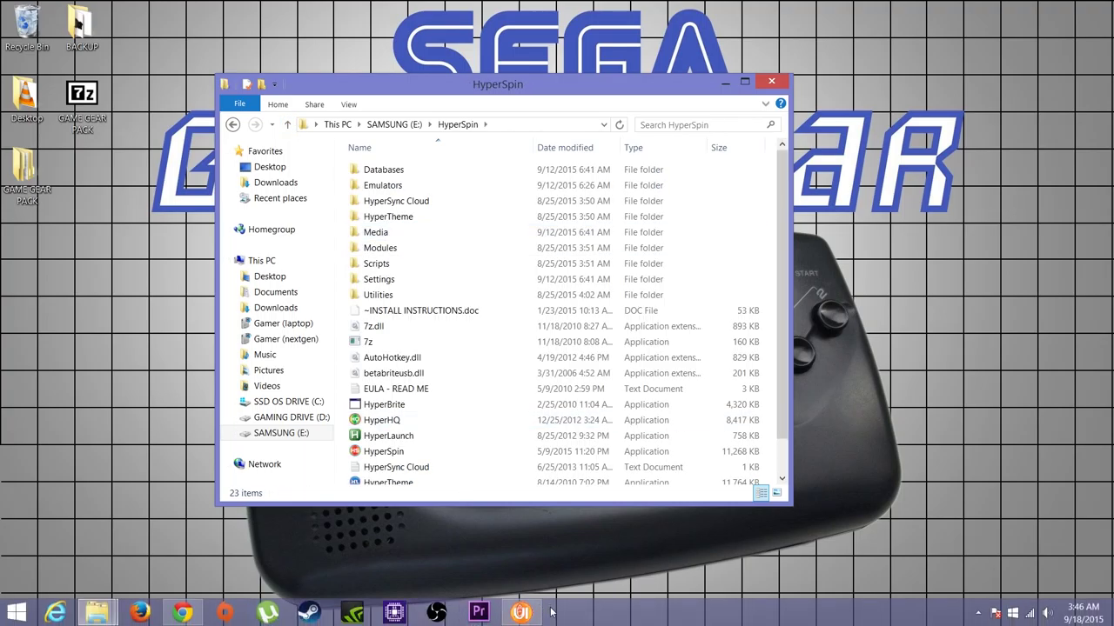
Switch to RocketLauncherUI, audit the Sega Game Gear games and launch Addams Family, The (World).
click(520, 614)
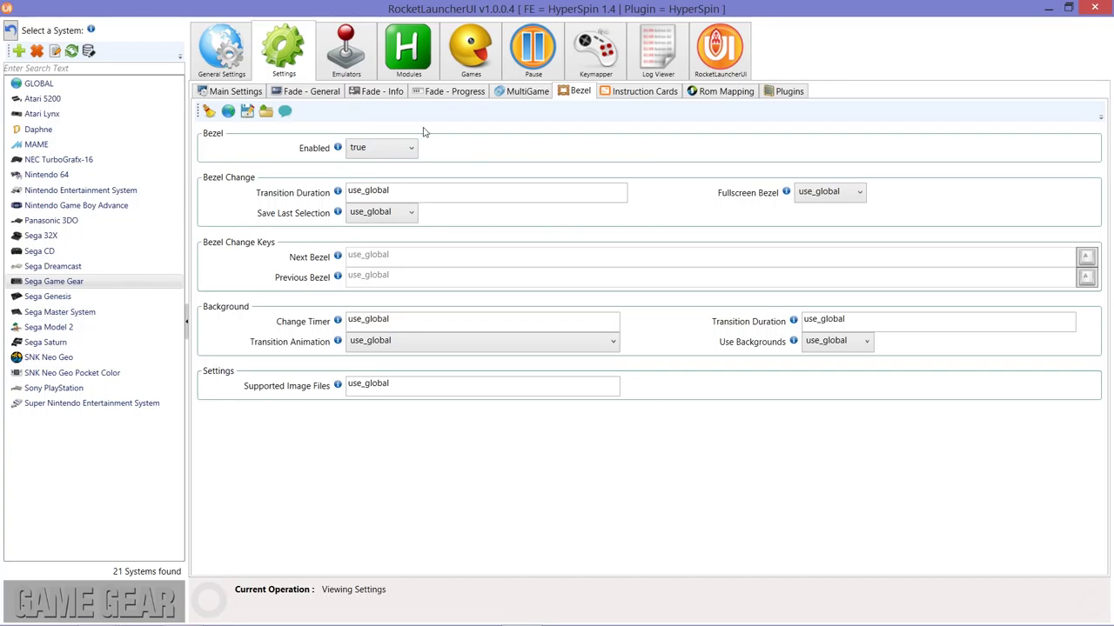
click(461, 75)
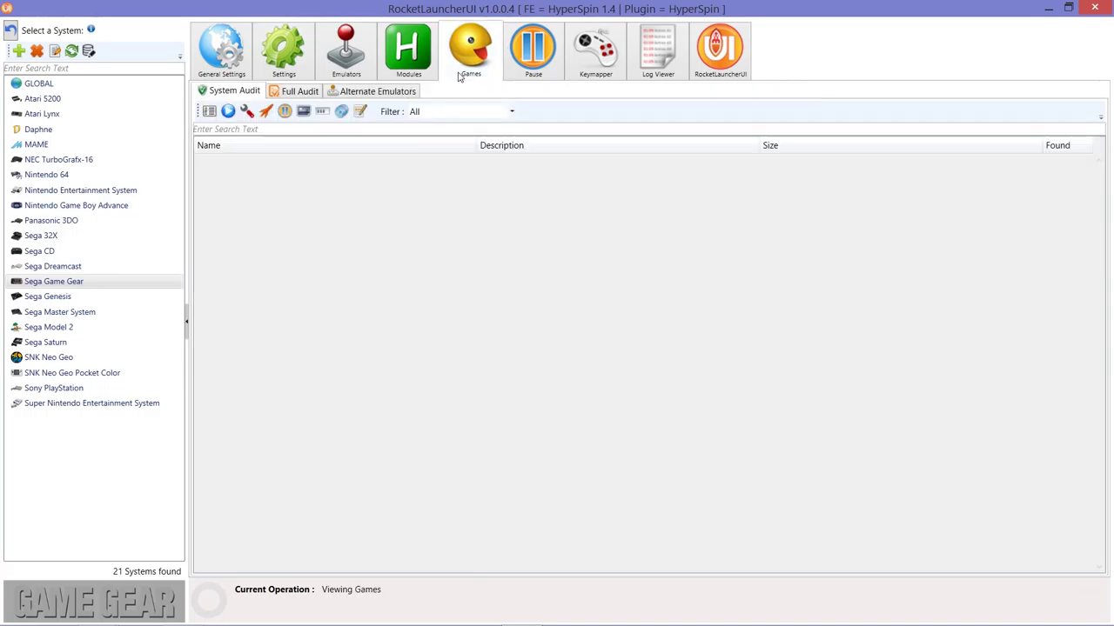
click(228, 111)
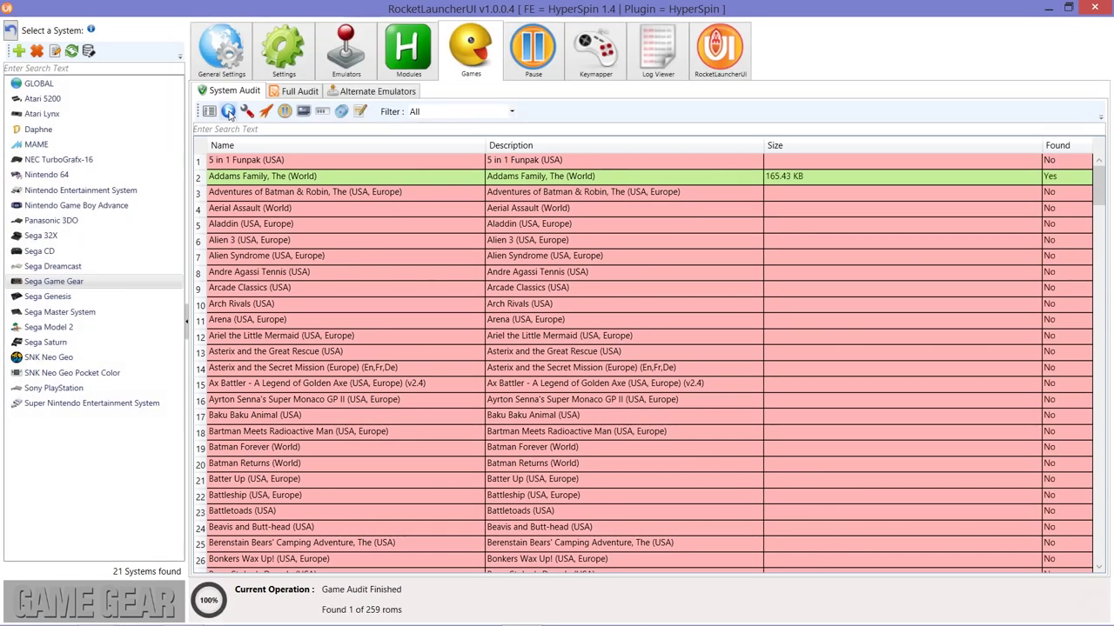
click(272, 178)
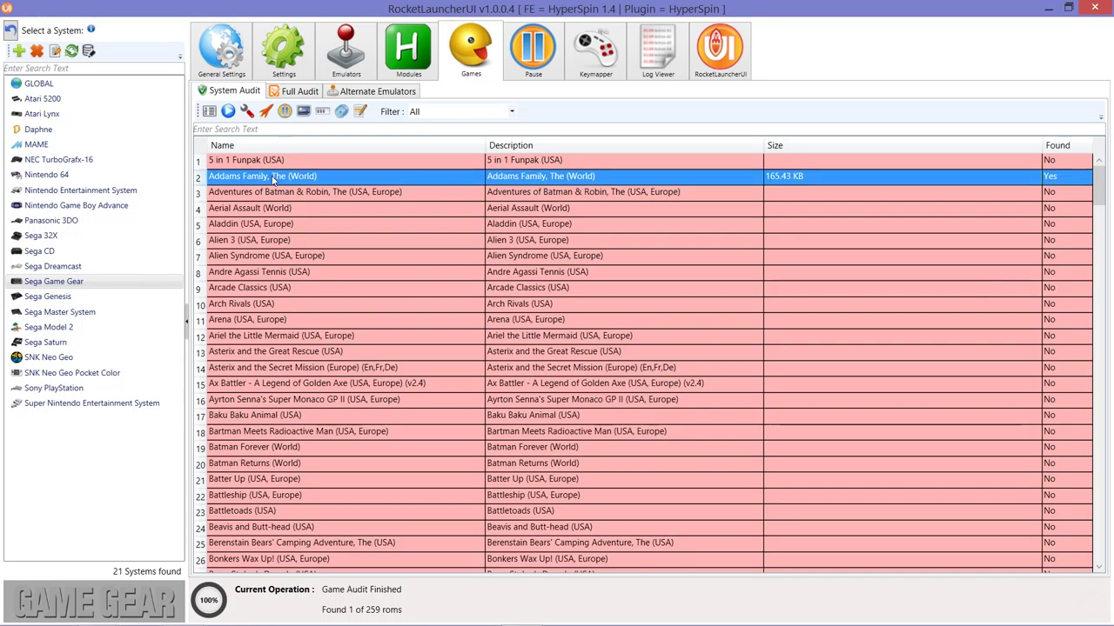
click(266, 115)
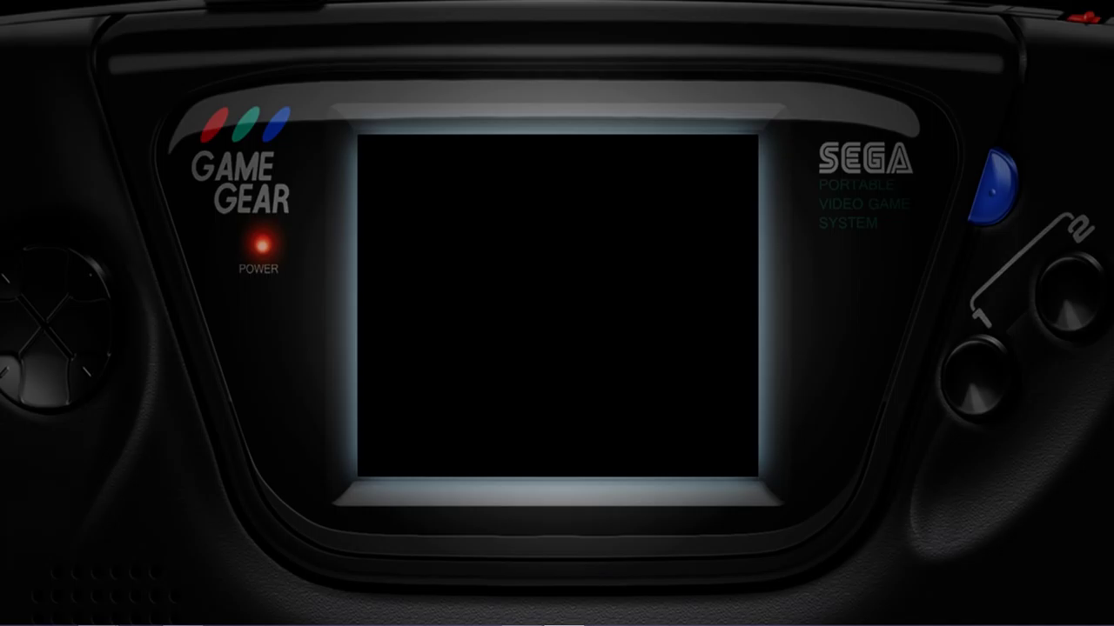
Open the Custom Ratio adjustment in RetroArch's video settings while the game is running.
key(F1)
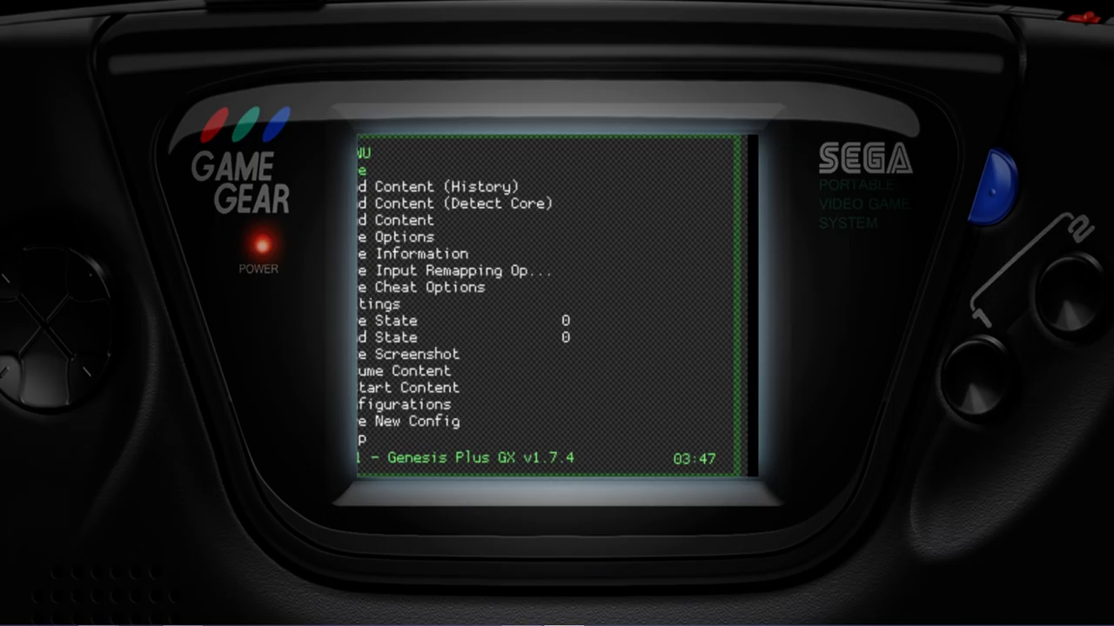
key(Down)
key(Down)
key(Up)
key(Down)
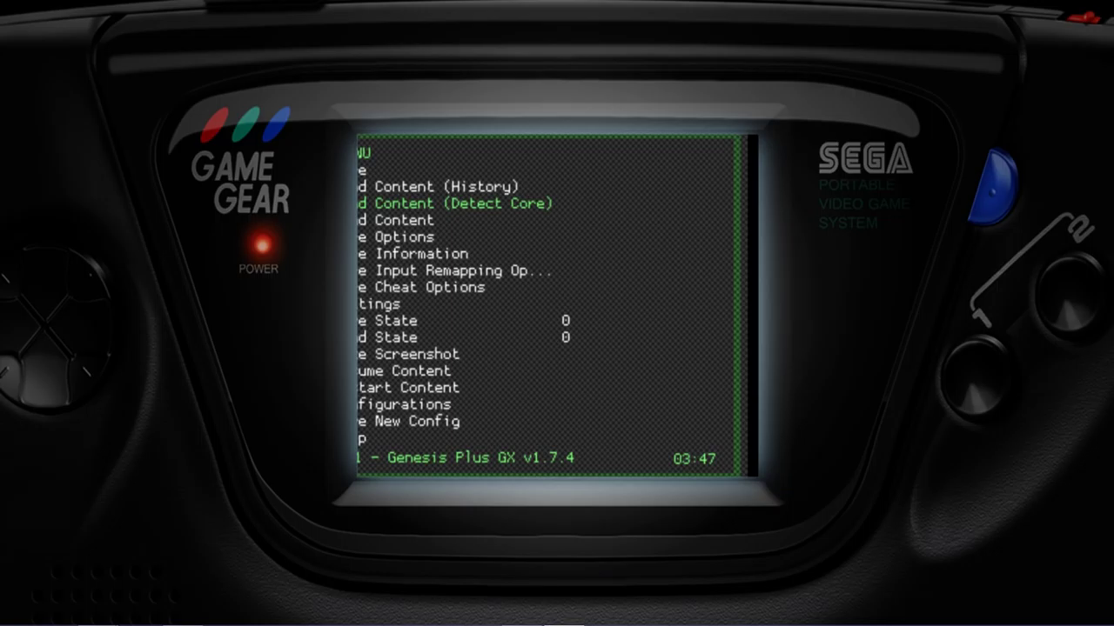
key(Down)
key(Down)
key(Down)
key(Down)
key(Down)
key(Down)
key(Down)
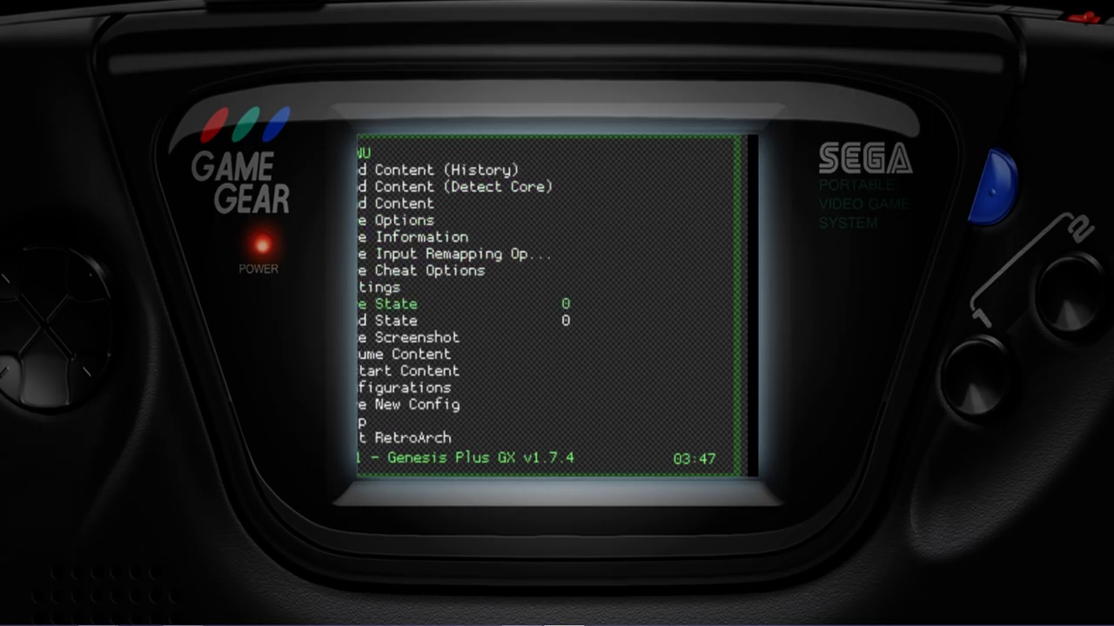
key(Up)
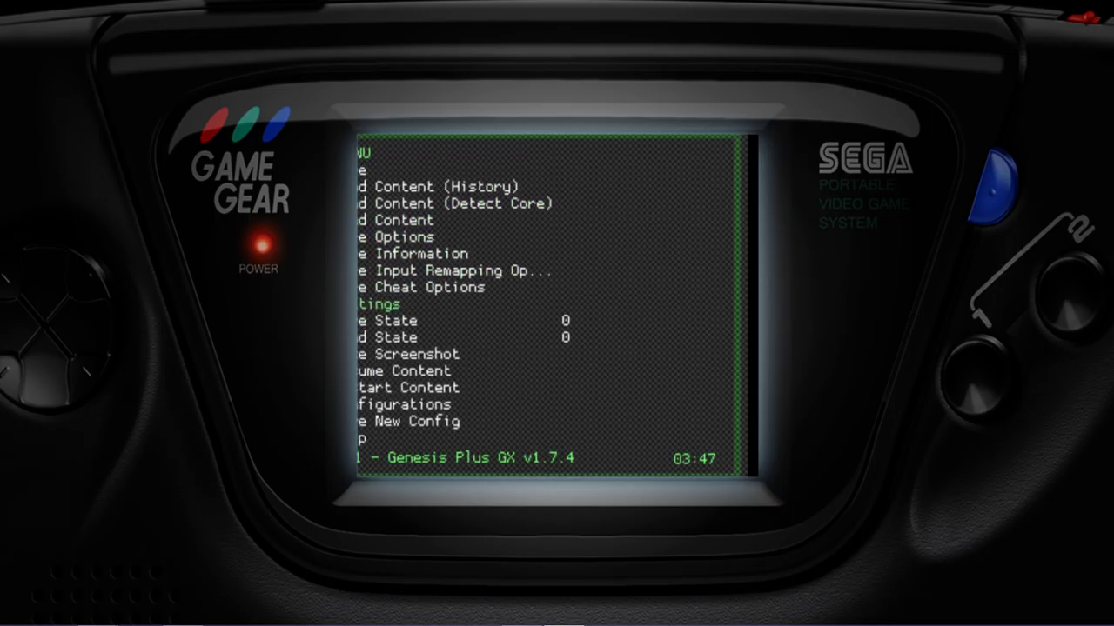
key(Return)
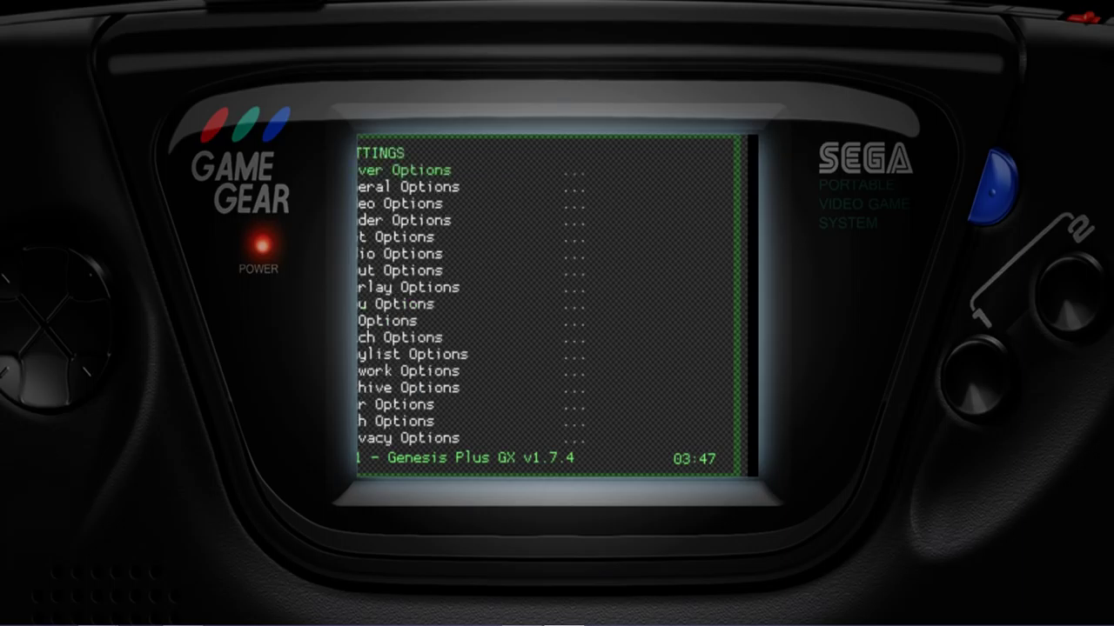
key(Down)
key(Down)
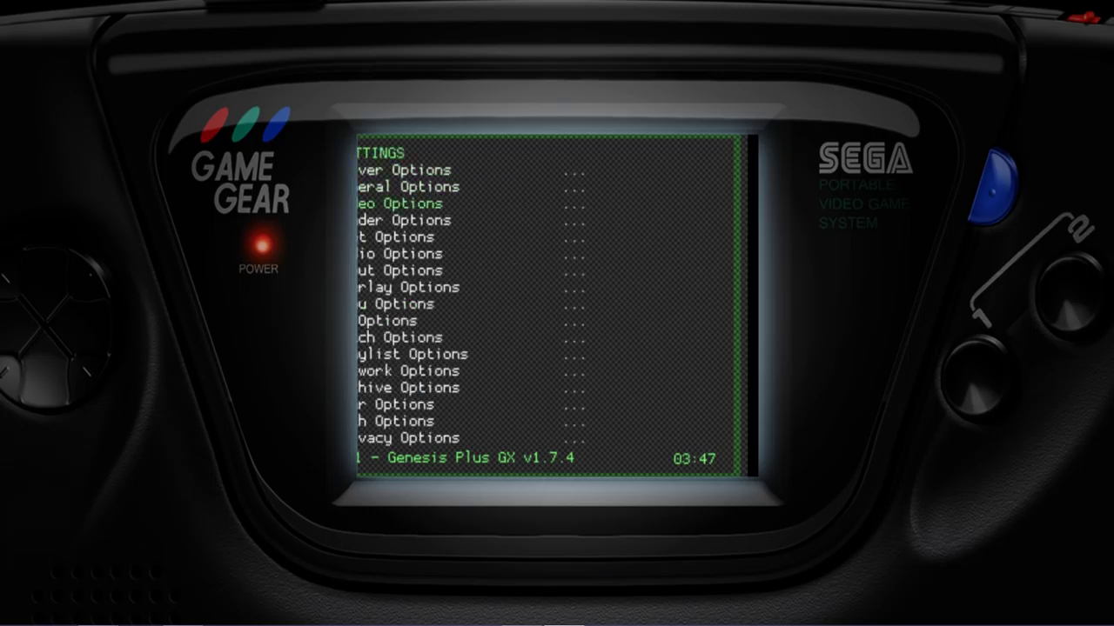
key(Return)
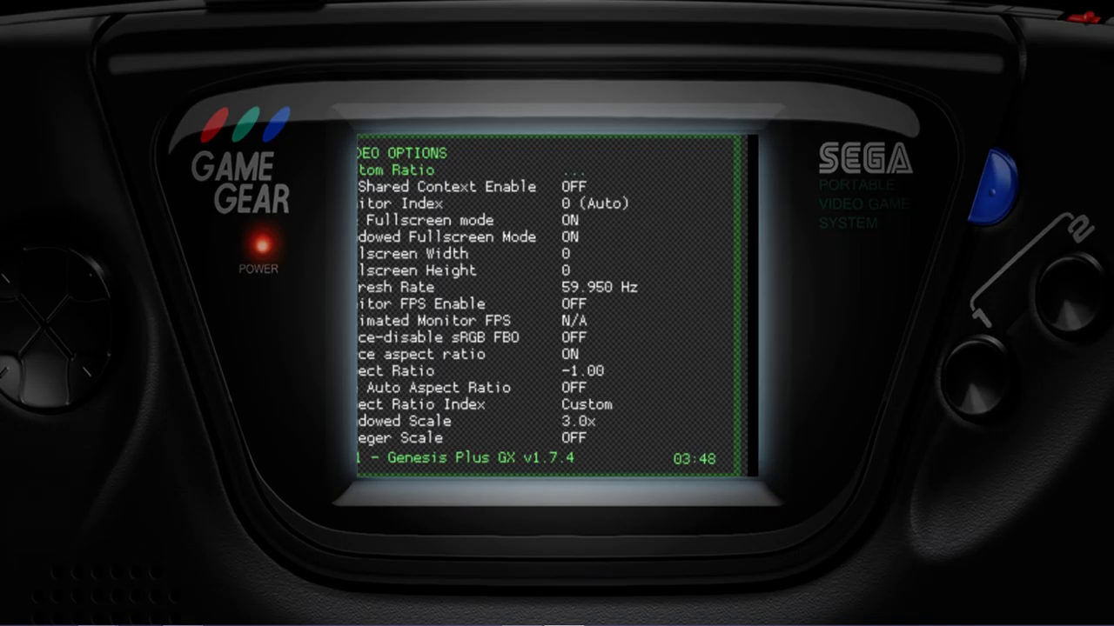
key(Return)
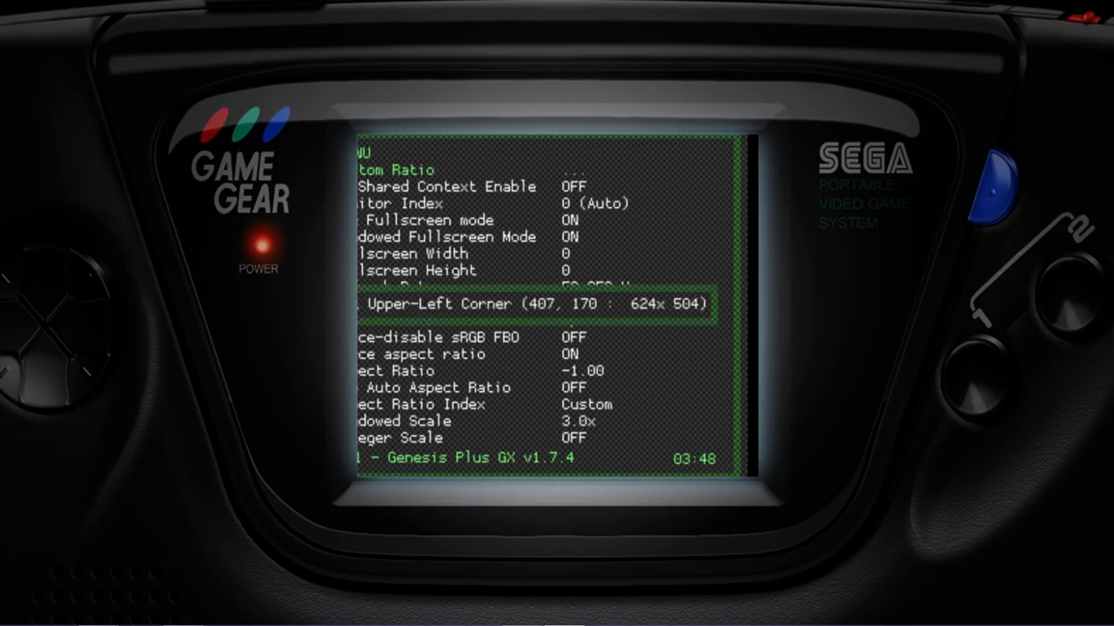
Set the upper-left corner of the custom ratio to 493, 184 to fit the bezel opening.
key(Right)
key(Right)
key(Right)
key(Right)
key(Right)
key(Right)
key(Right)
key(Right)
key(Right)
key(Right)
key(Right)
key(Right)
key(Right)
key(Right)
key(Right)
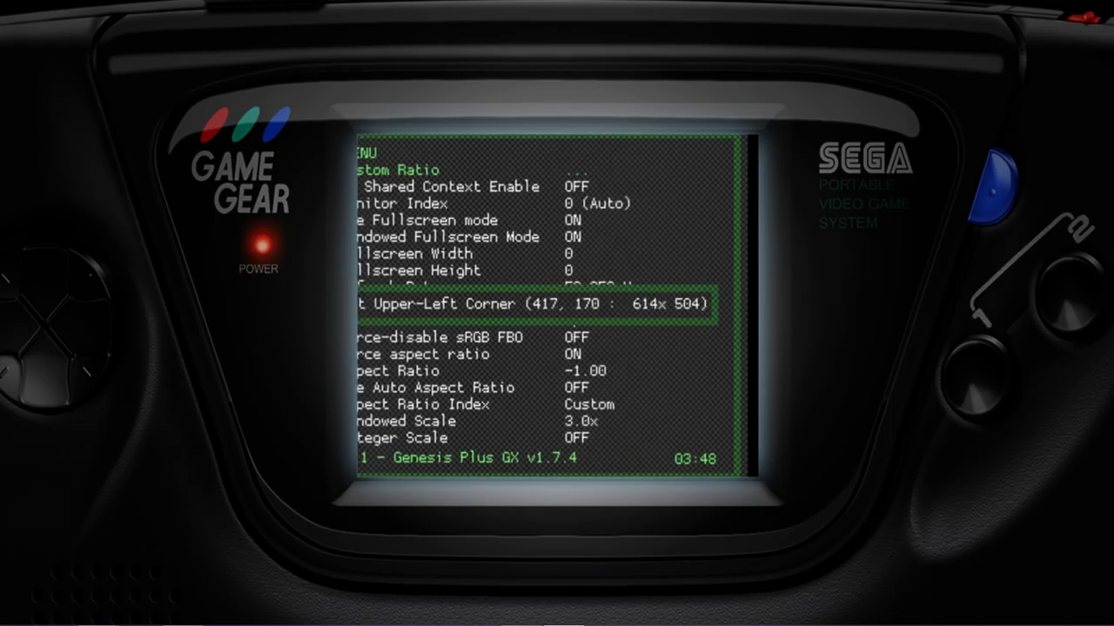
key(Right)
key(Right)
key(Right)
key(Right)
key(Right)
key(Right)
key(Right)
key(Right)
key(Right)
key(Right)
key(Right)
key(Right)
key(Right)
key(Right)
key(Right)
key(Right)
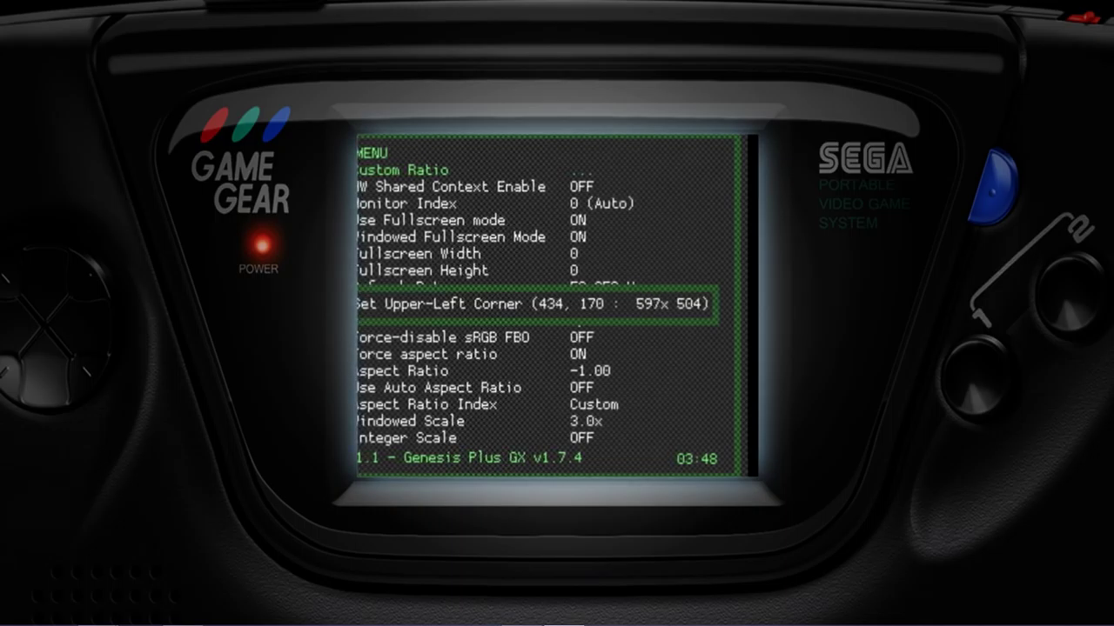
key(Right)
key(Right)
key(Right)
key(Right)
key(Right)
key(Right)
key(Right)
key(Right)
key(Right)
key(Right)
key(Right)
key(Right)
key(Right)
key(Right)
key(Right)
key(Right)
key(Right)
key(Right)
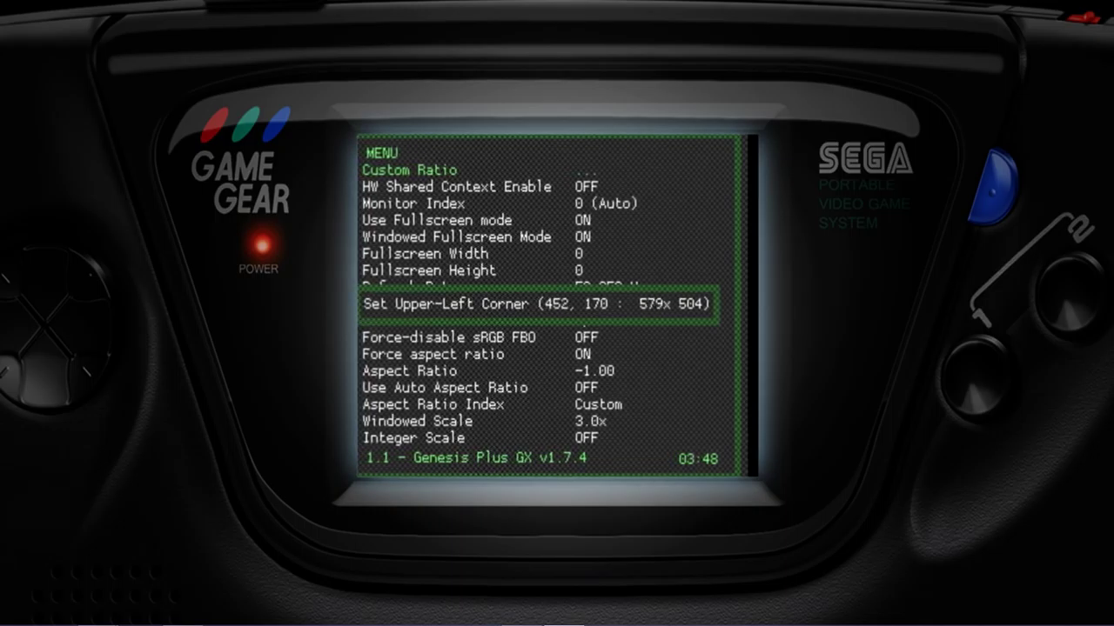
key(Right)
key(Right)
key(Right)
key(Right)
key(Right)
key(Right)
key(Right)
key(Right)
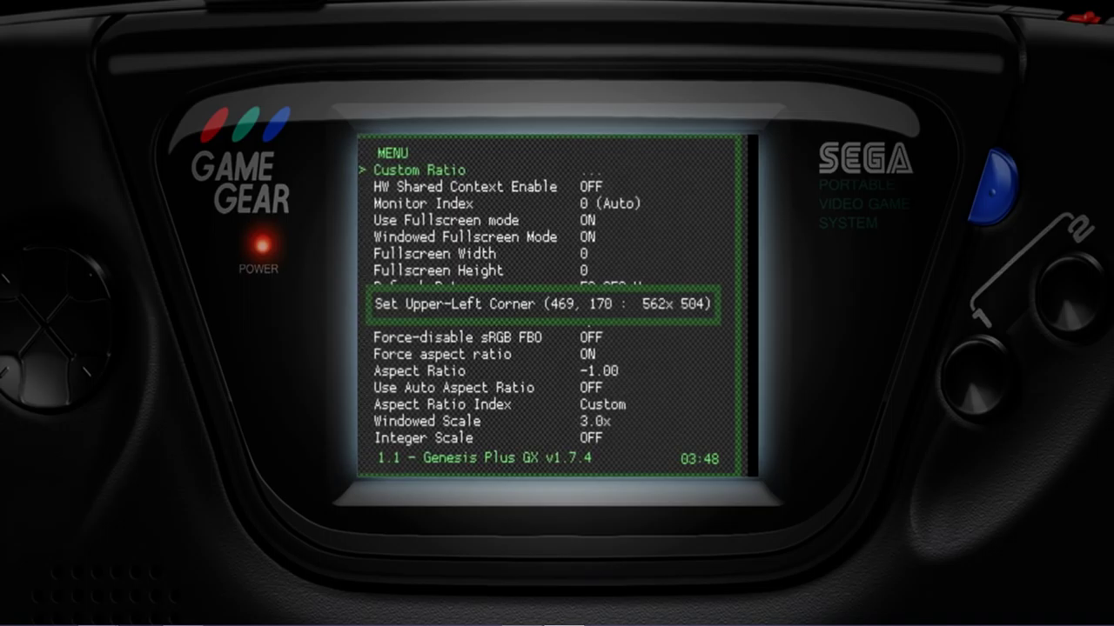
key(Right)
key(Right)
key(Right)
key(Right)
key(Right)
key(Right)
key(Right)
key(Right)
key(Right)
key(Right)
key(Right)
key(Right)
key(Right)
key(Right)
key(Right)
key(Right)
key(Right)
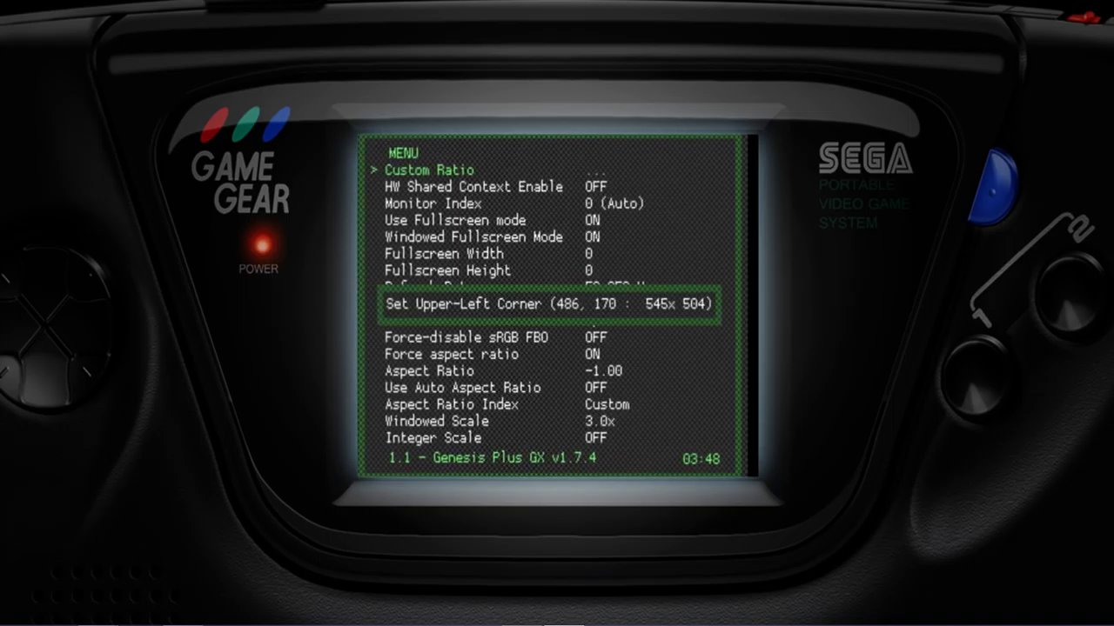
key(Right)
key(Right)
key(Right)
key(Right)
key(Right)
key(Left)
key(Down)
key(Down)
key(Down)
key(Down)
key(Down)
key(Down)
key(Down)
key(Down)
key(Down)
key(Down)
key(Down)
key(Down)
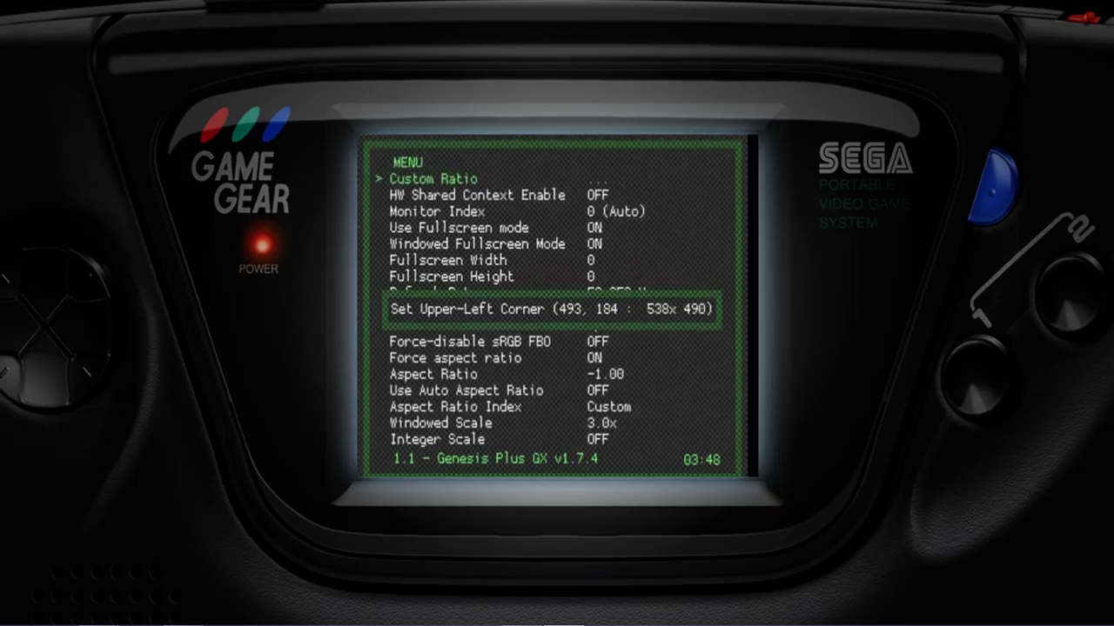
Set the bottom-right corner of the custom ratio for a 552 x 474 picture and finish the adjustment.
key(Right)
key(Right)
key(Right)
key(Right)
key(Right)
key(Right)
key(Right)
key(Right)
key(Right)
key(Right)
key(Right)
key(Right)
key(Right)
key(Right)
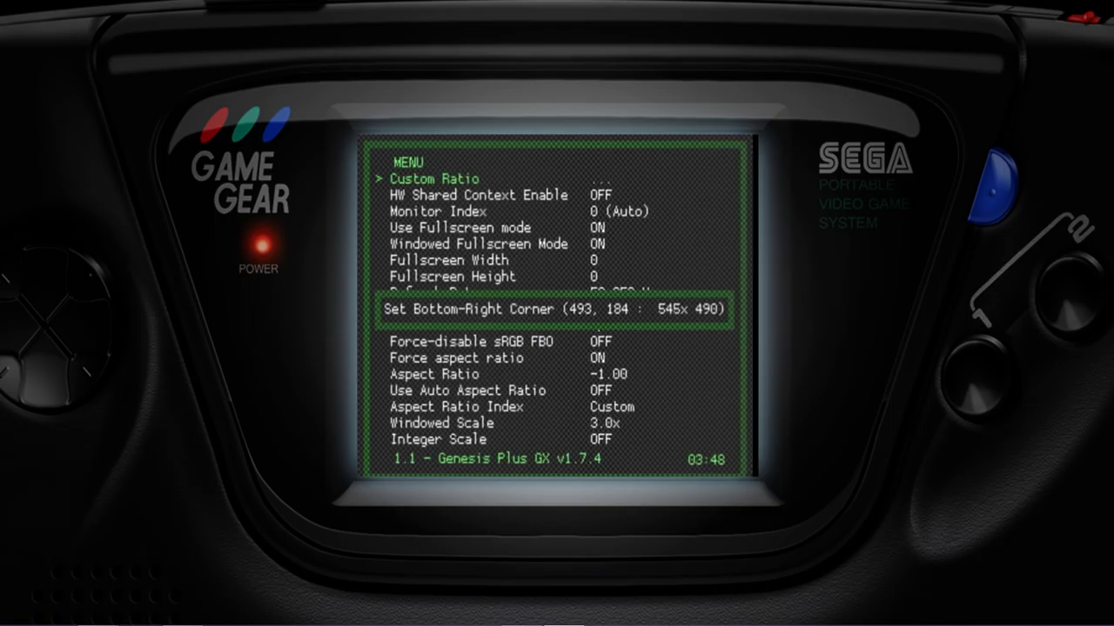
key(Up)
key(Up)
key(Up)
key(Up)
key(Up)
key(Up)
key(Up)
key(Up)
key(Up)
key(Up)
key(Up)
key(Up)
key(Up)
key(Up)
key(Up)
key(Up)
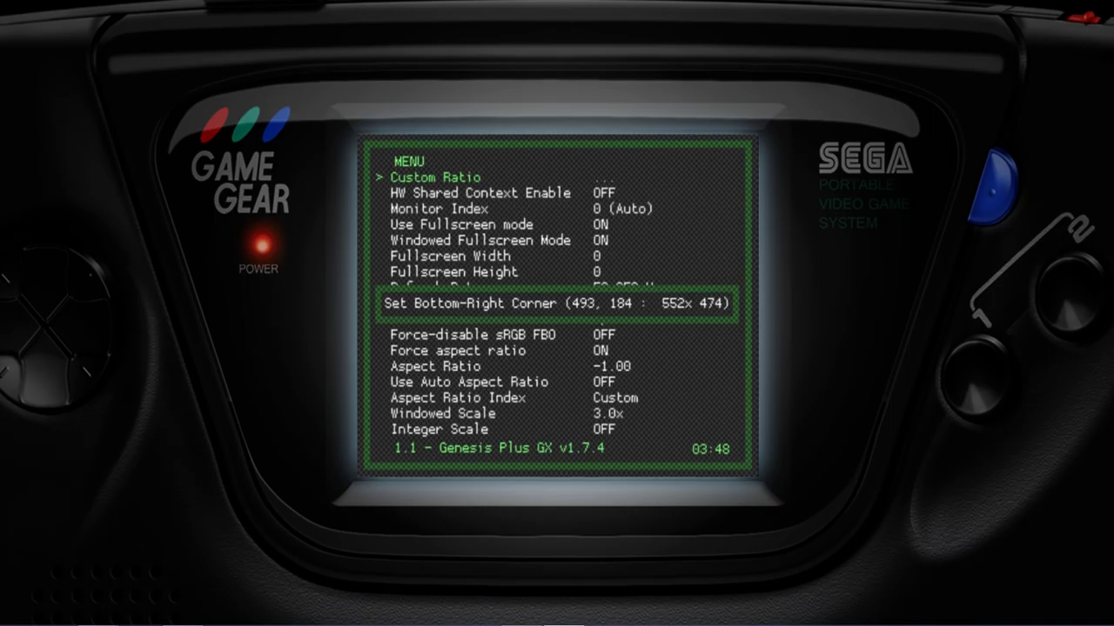
key(Return)
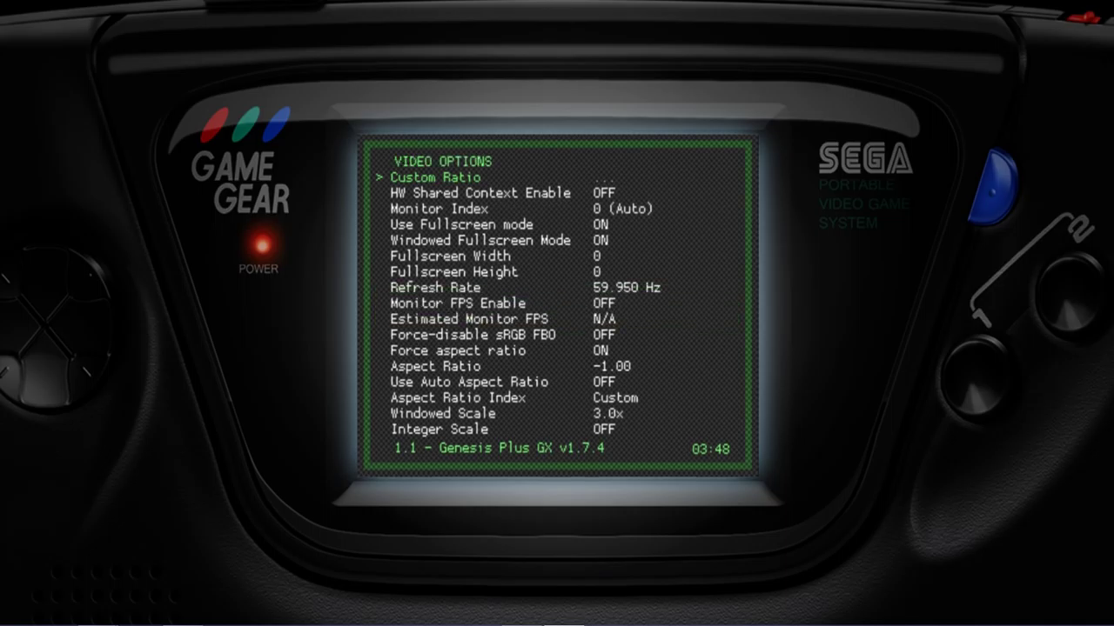
Look over the remaining video options and go back to RetroArch's main menu.
key(Down)
key(Down)
key(Down)
key(Down)
key(Down)
key(Down)
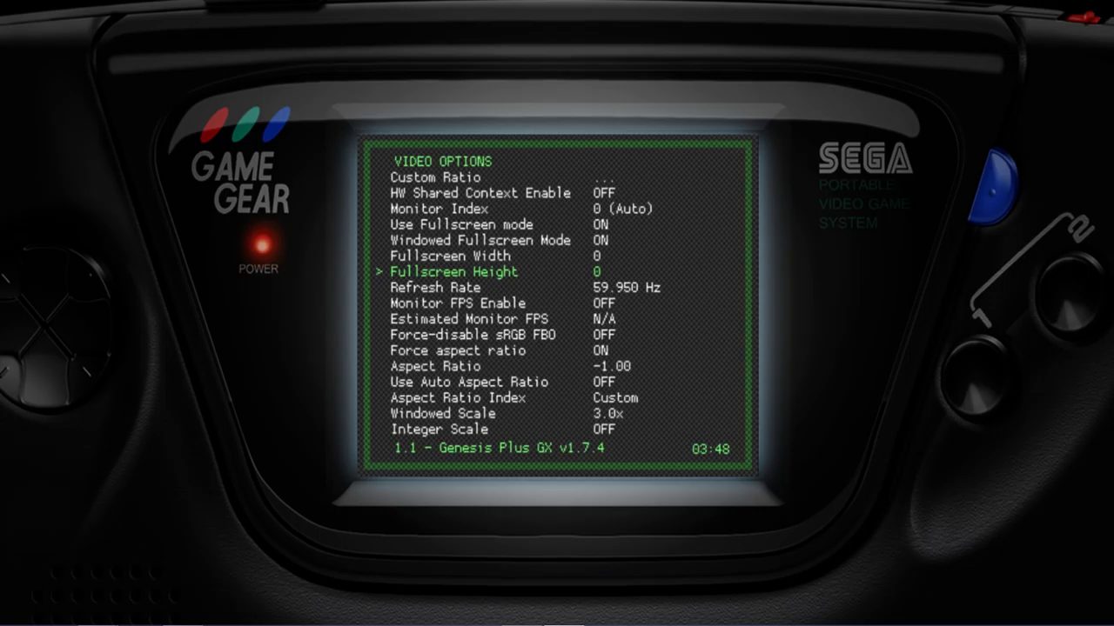
key(BackSpace)
key(Down)
key(Down)
key(Down)
key(Down)
key(BackSpace)
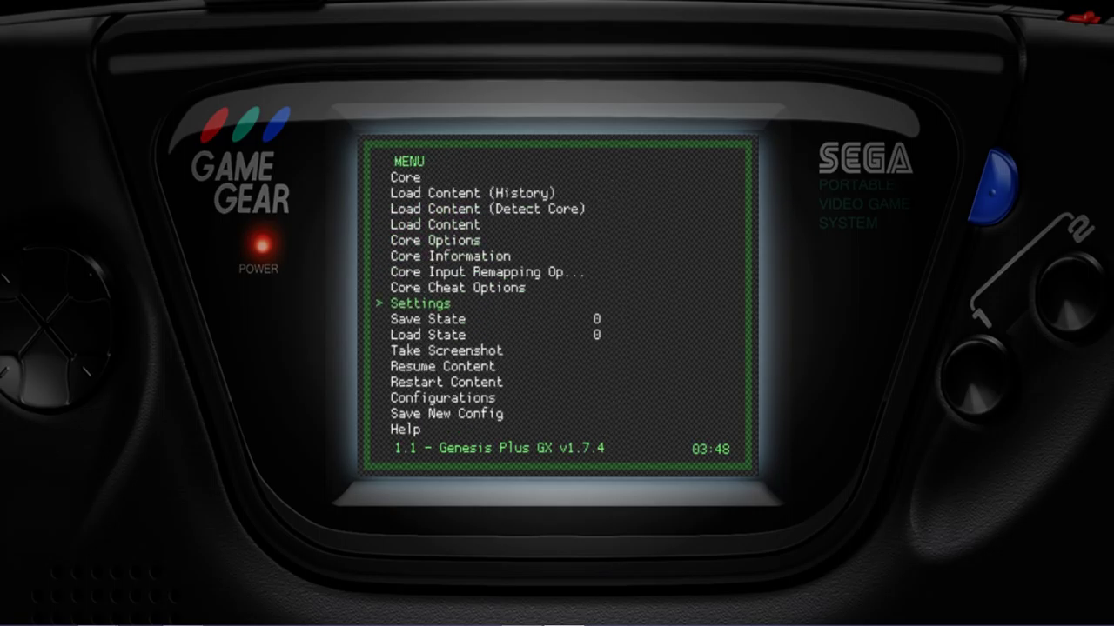
key(Down)
key(Down)
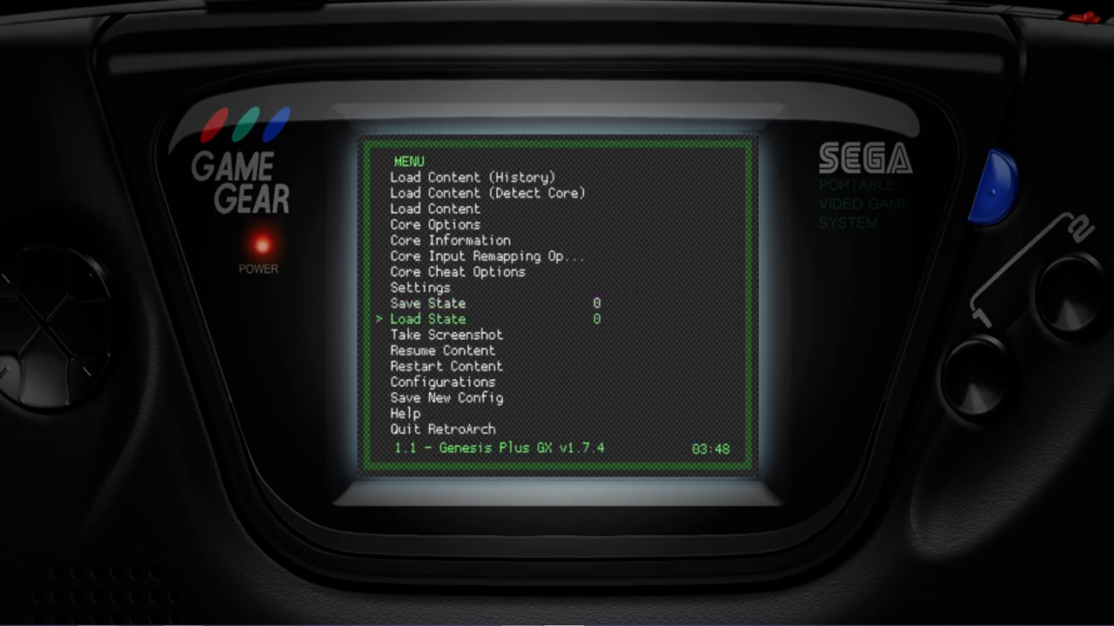
key(Up)
key(Up)
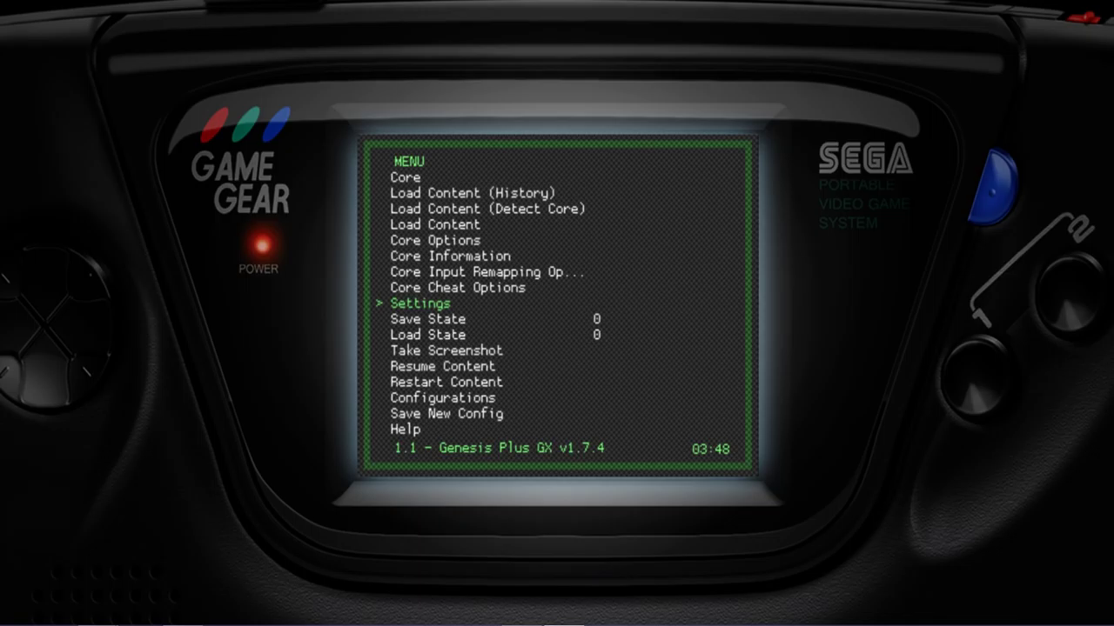
Open RetroArch's settings, examine the Shader Options, and leave them without making changes.
key(Return)
key(Down)
key(Down)
key(Down)
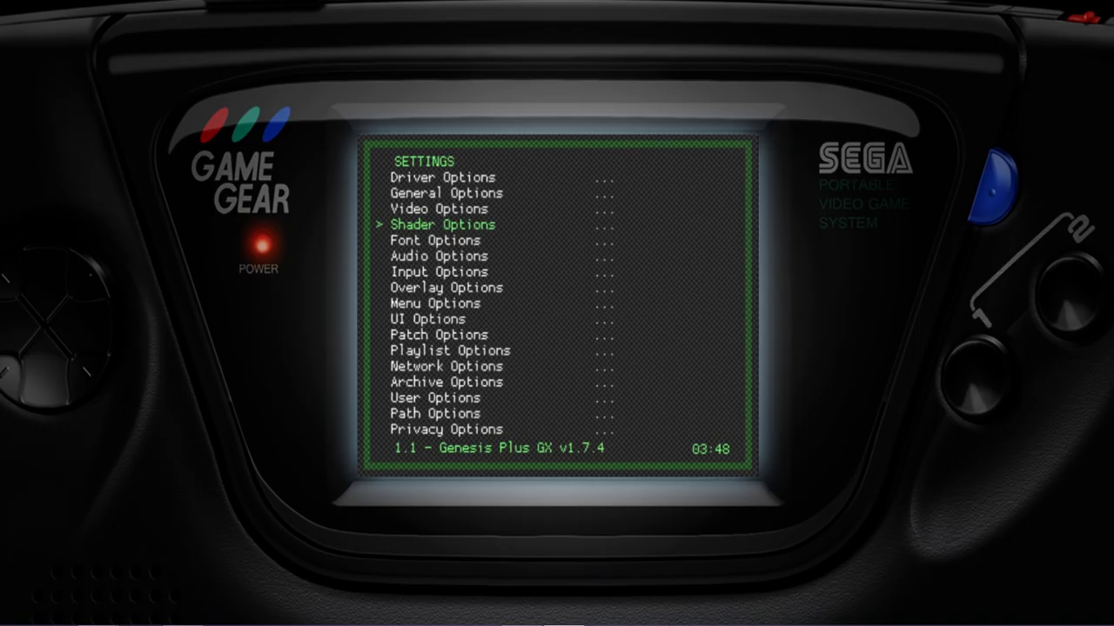
key(Return)
key(Down)
key(Down)
key(Up)
key(Up)
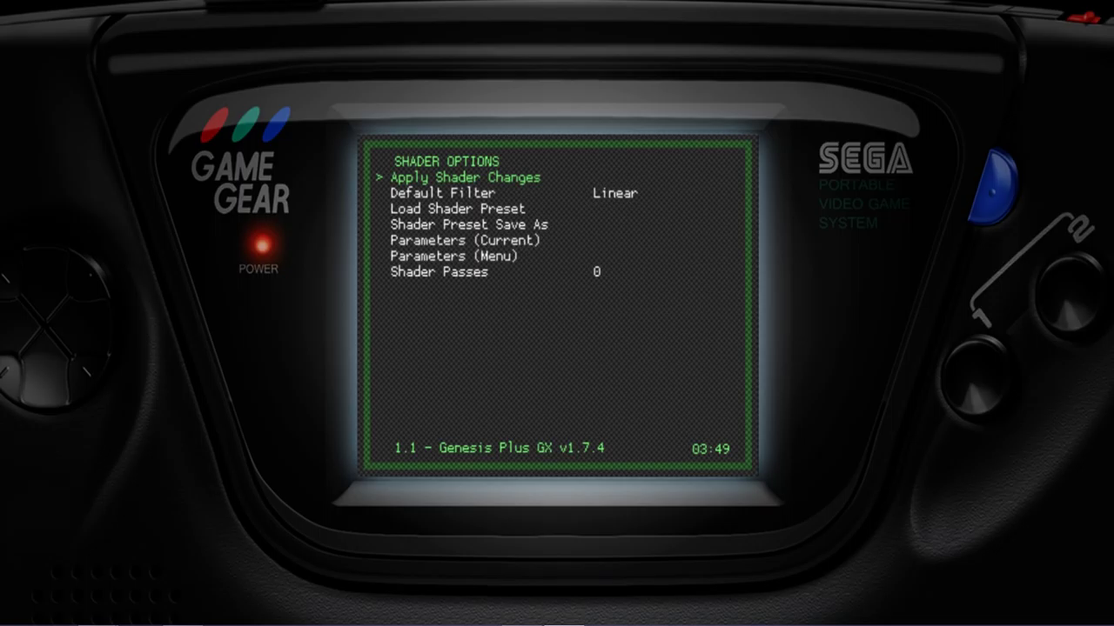
key(BackSpace)
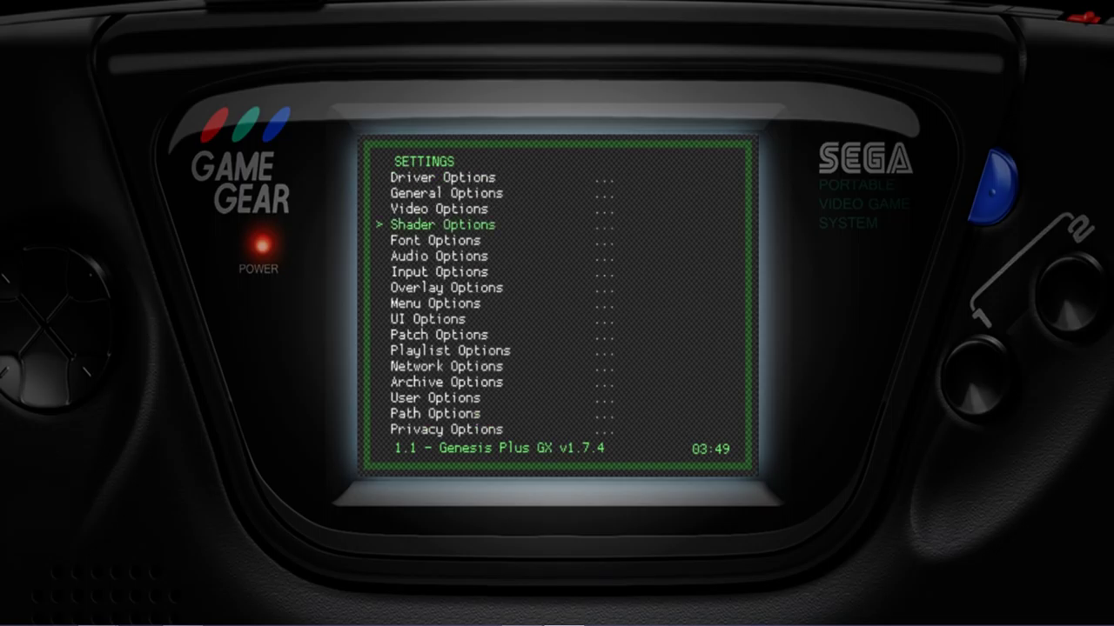
key(Down)
key(Down)
key(Down)
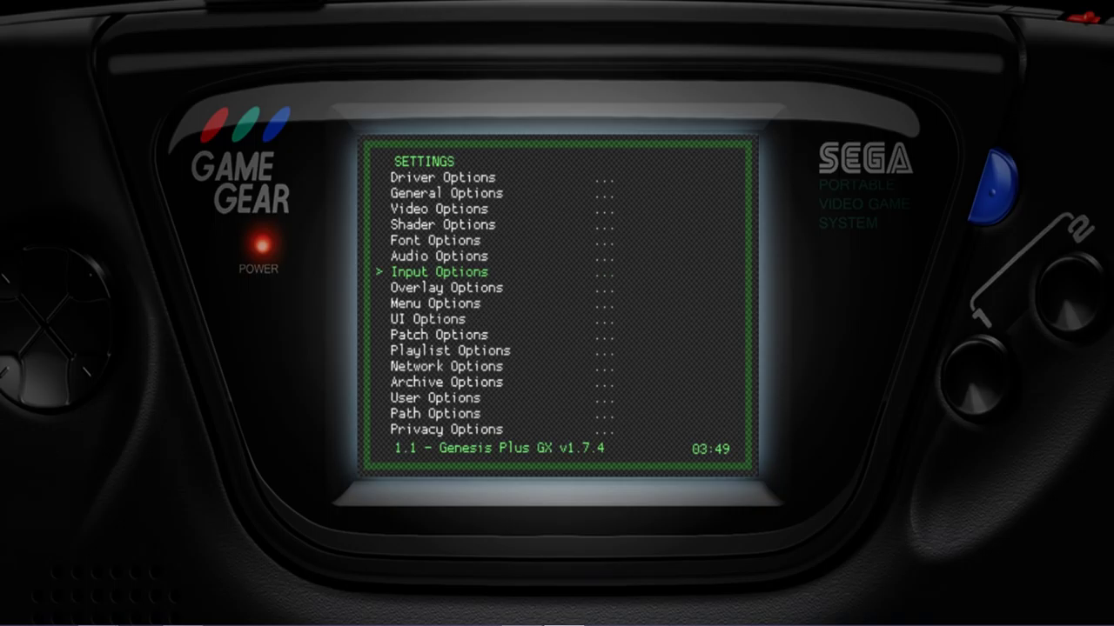
key(Down)
key(Down)
key(Down)
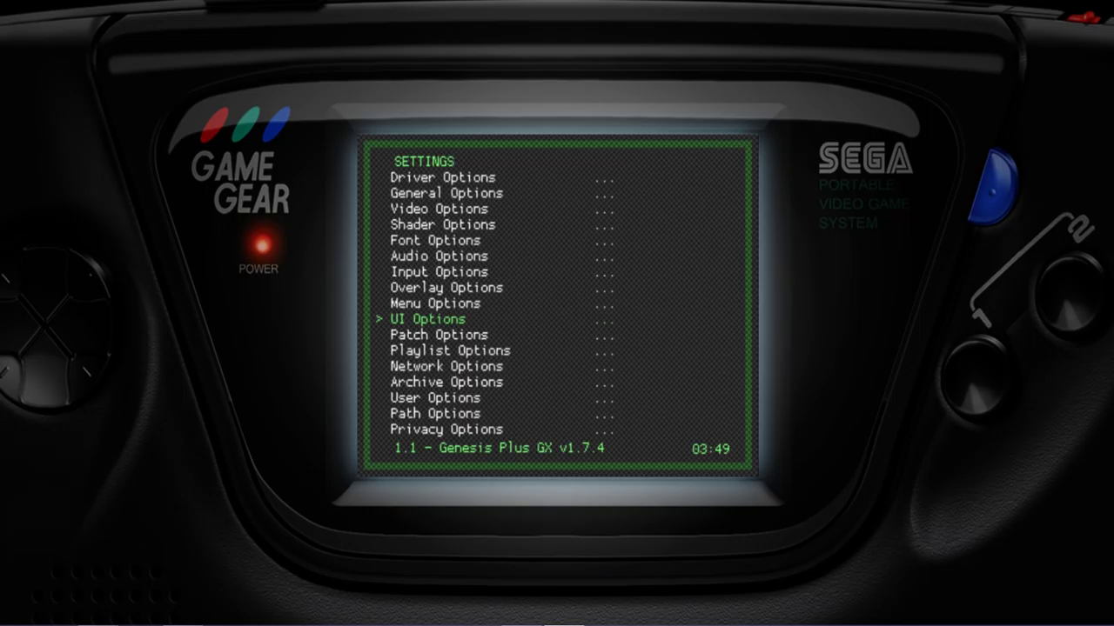
key(Down)
key(Down)
Return to RetroArch's main menu and save the current setup as a new config.
key(BackSpace)
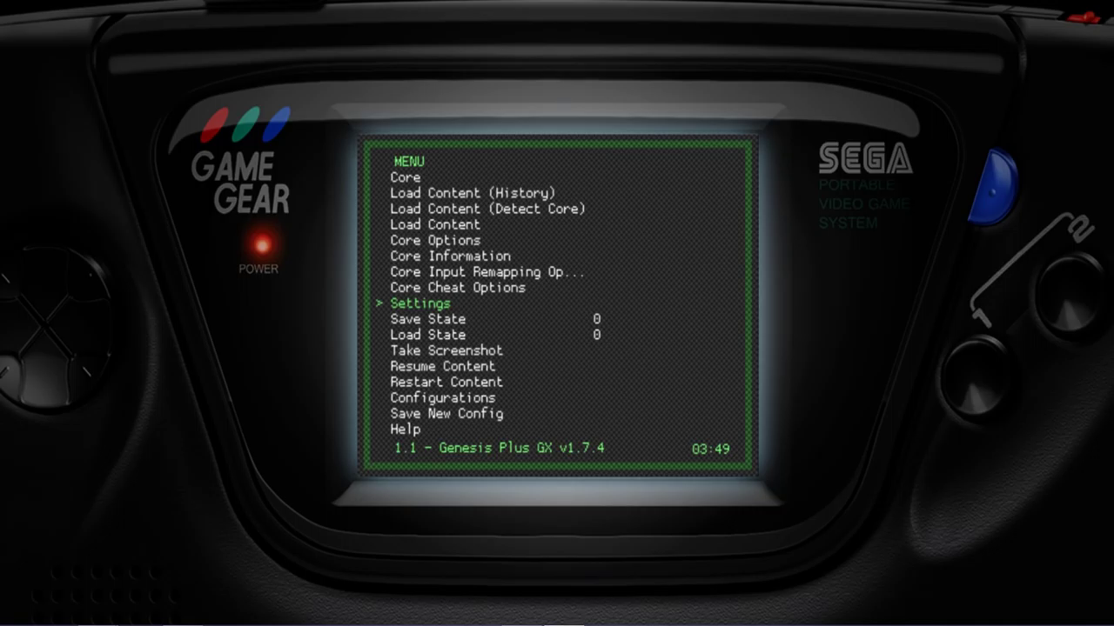
key(Down)
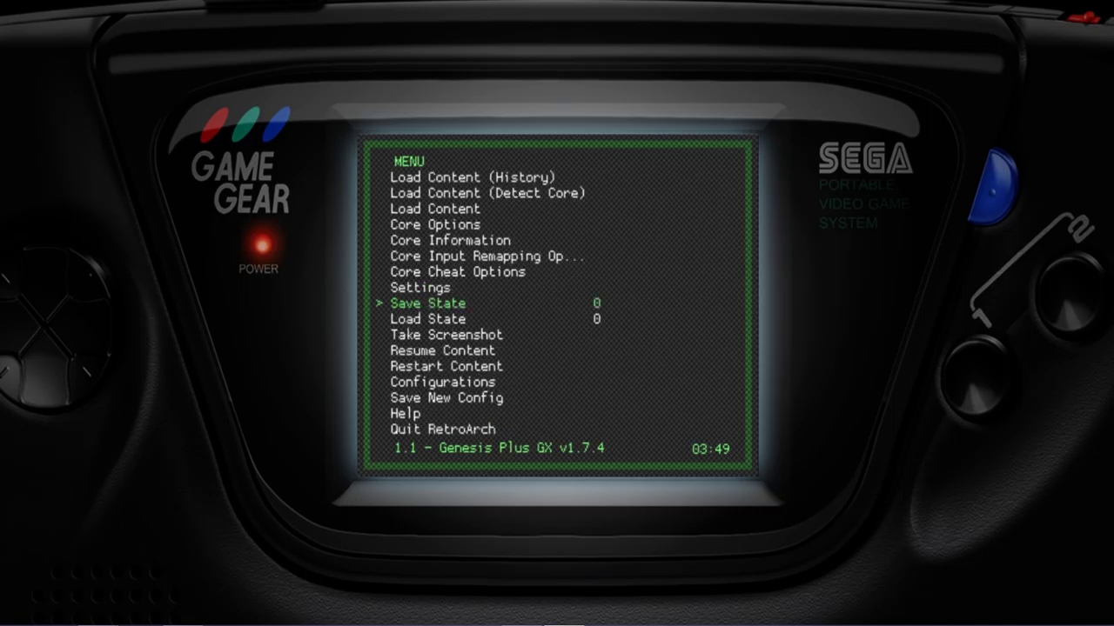
key(Down)
key(Down)
key(Down)
key(Down)
key(Down)
key(Down)
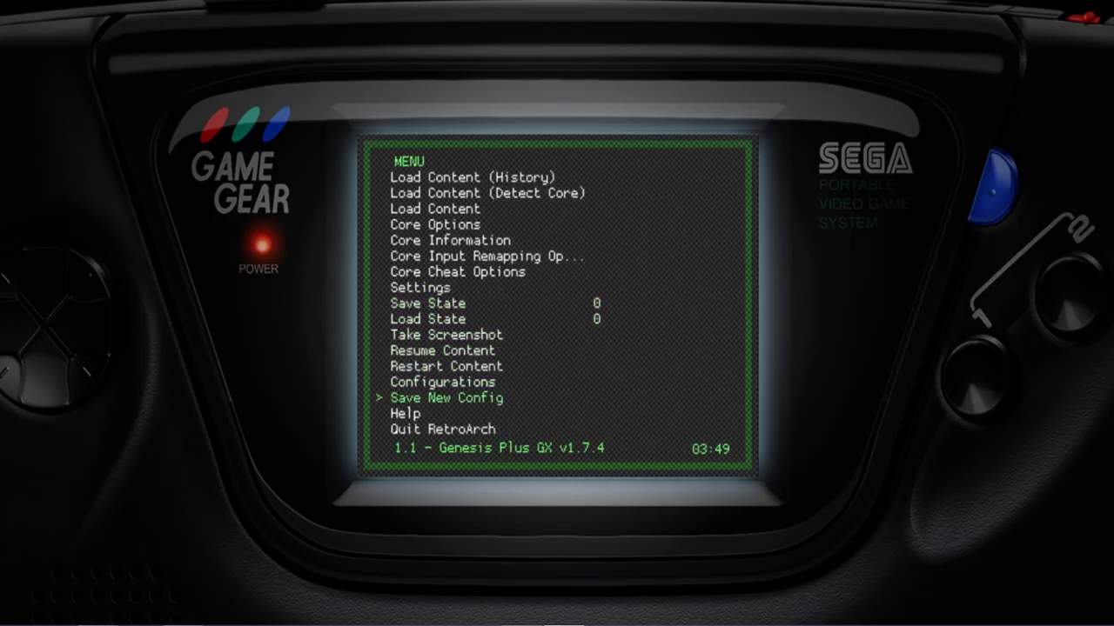
key(Return)
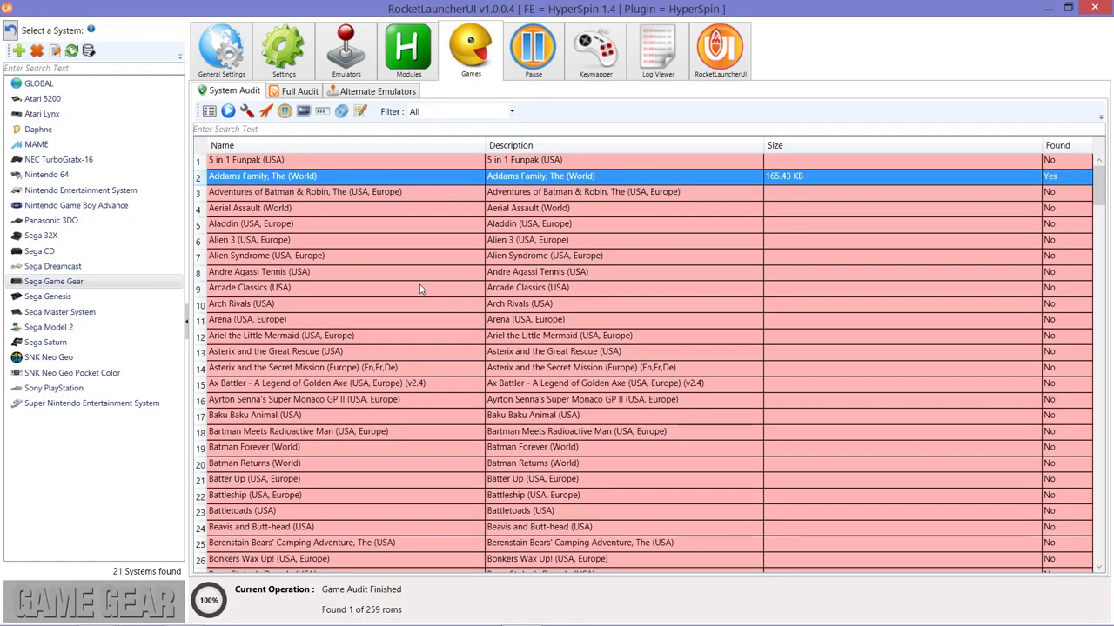
Close RocketLauncherUI and open HyperHQ from the HyperSpin folder, moving its window clear of the folder list.
click(426, 288)
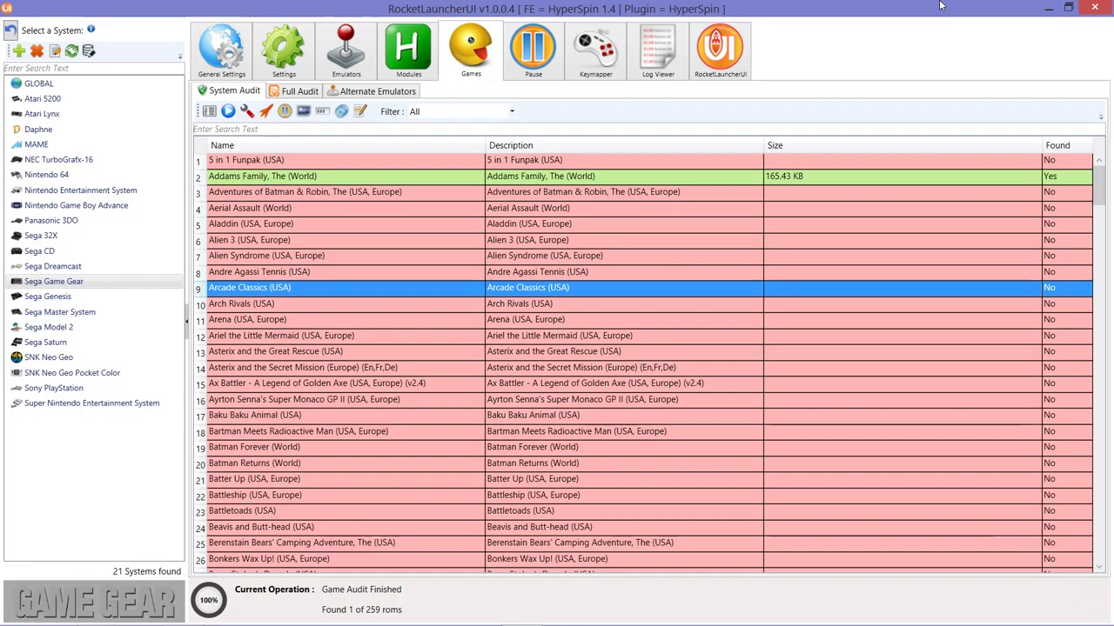
click(1096, 9)
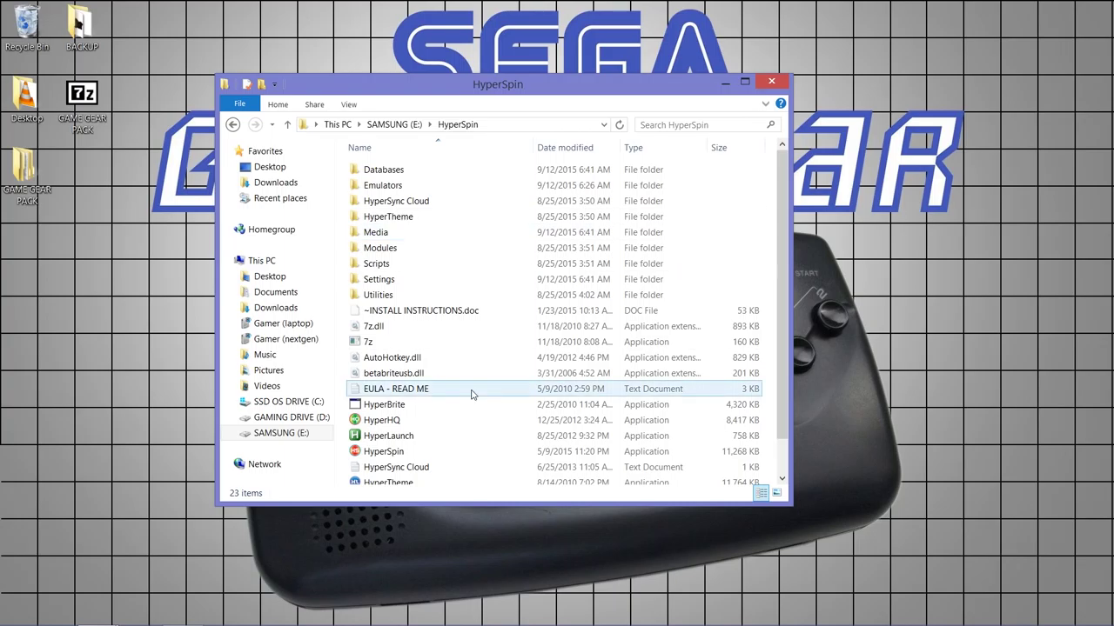
scroll(471, 394, down, 1)
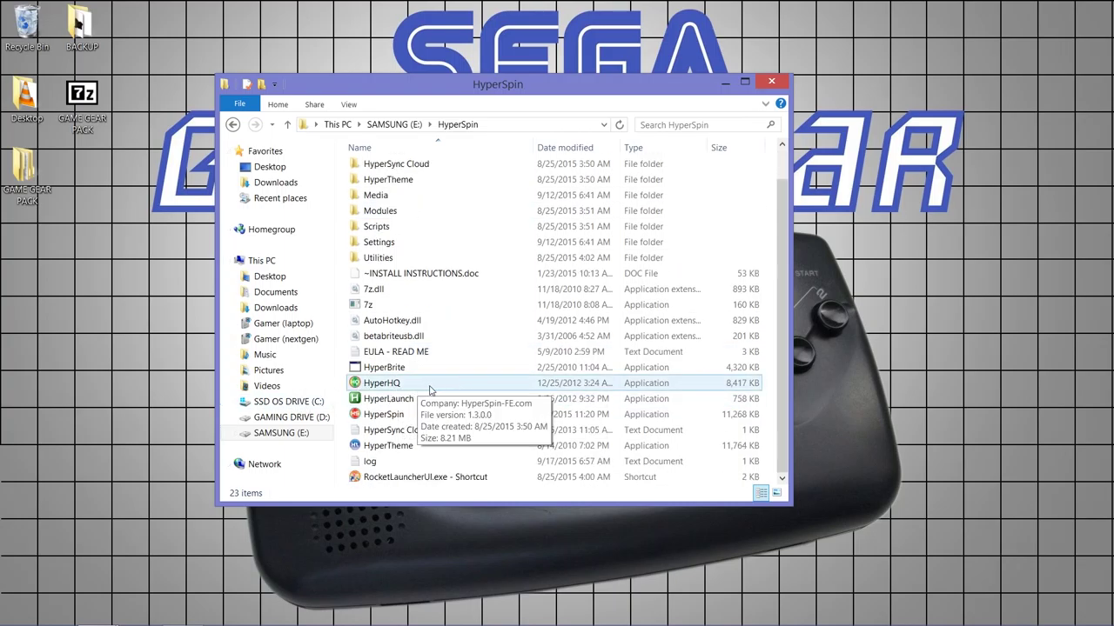
double_click(429, 390)
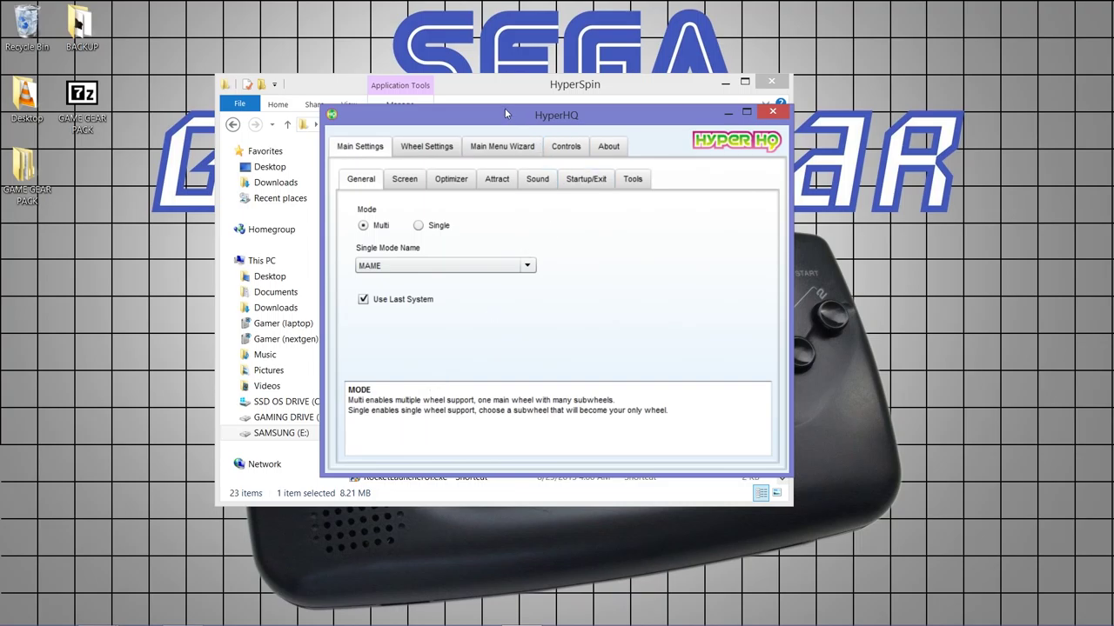
drag(508, 116, 600, 103)
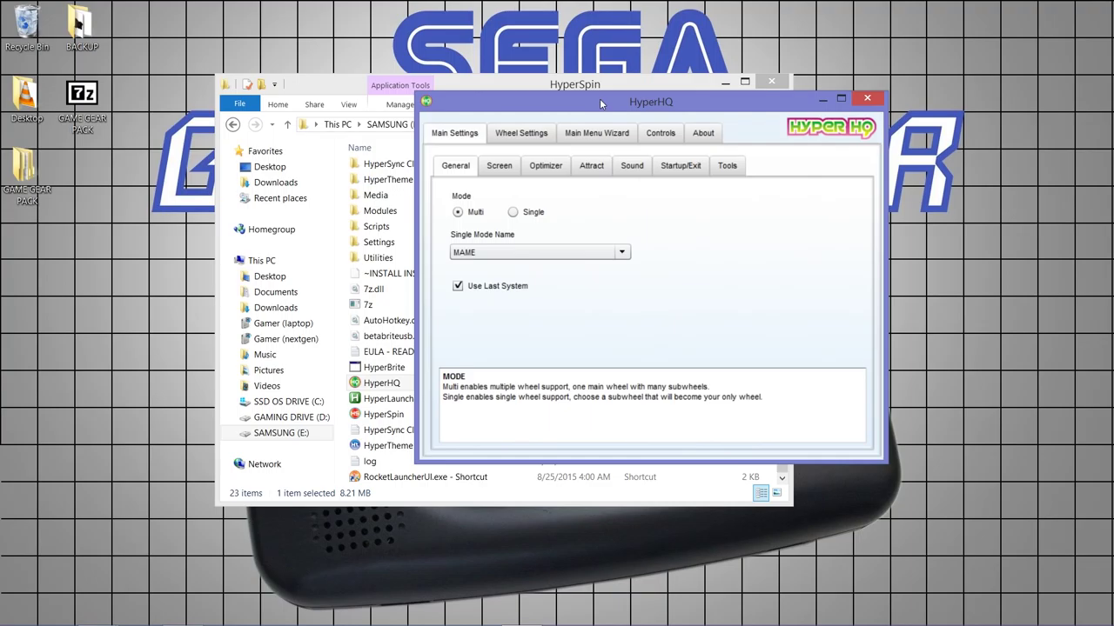
Open the wheel settings in HyperHQ for the Sega Game Gear wheel.
click(520, 139)
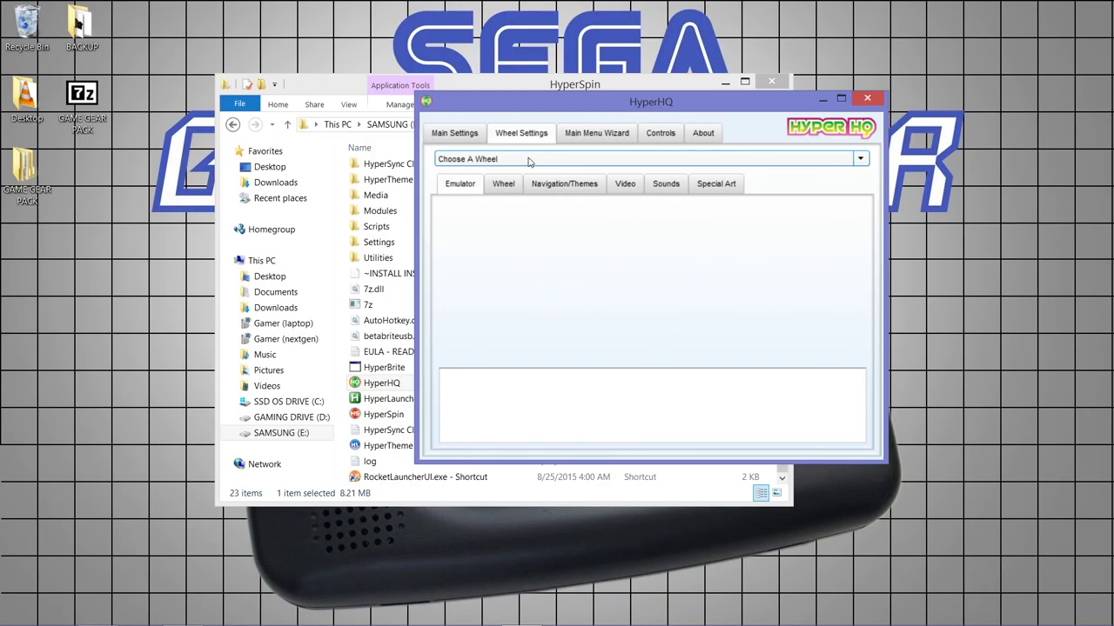
click(529, 160)
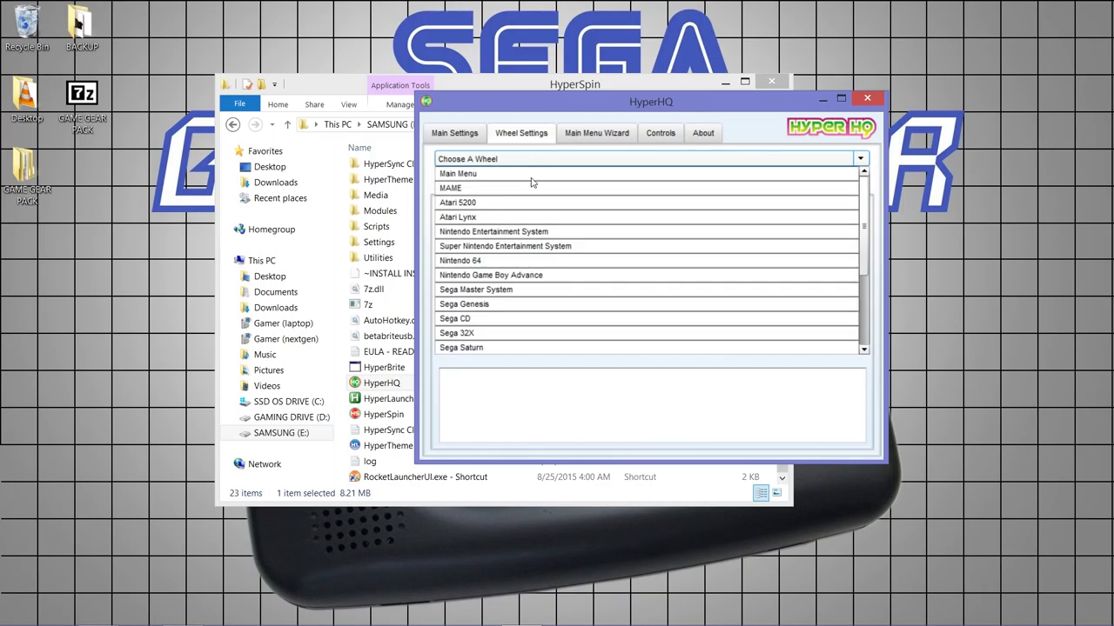
scroll(536, 206, down, 6)
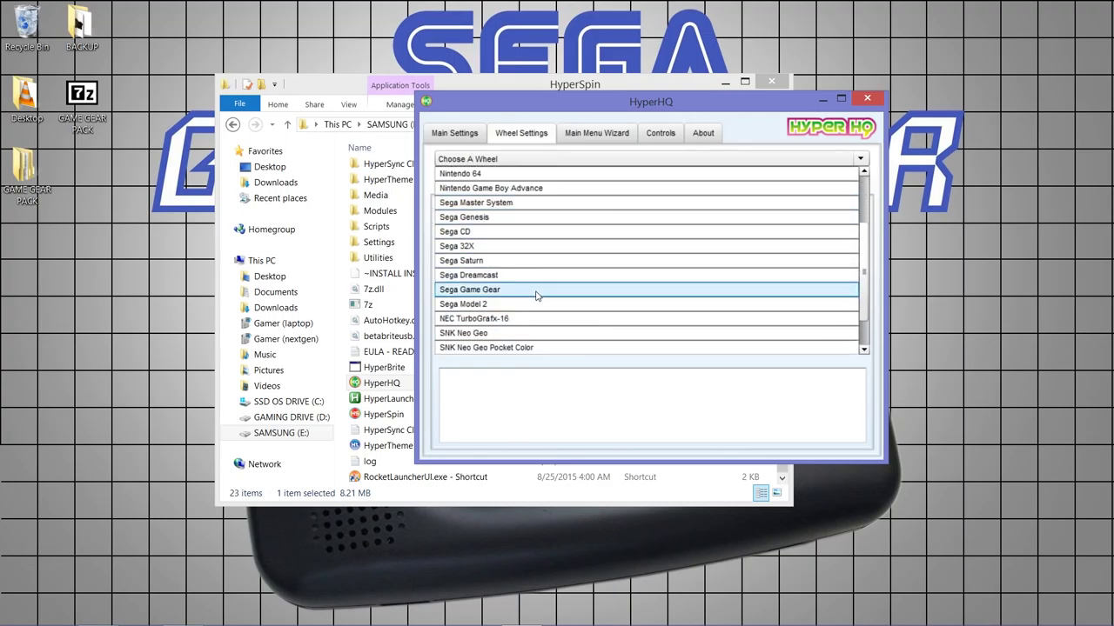
click(536, 290)
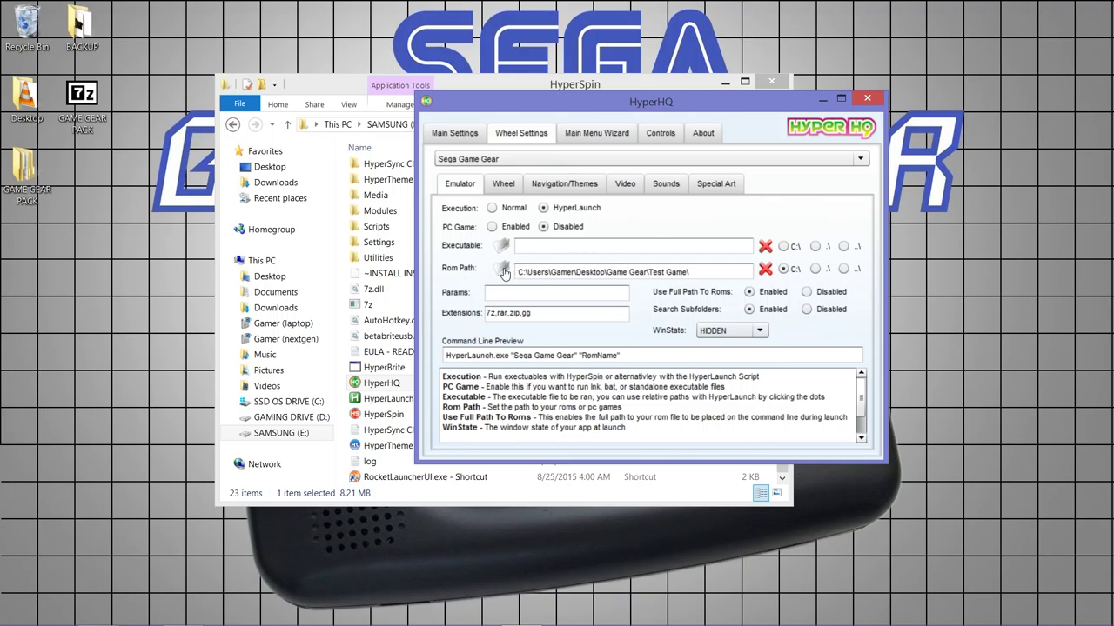
Set the Sega Game Gear rom path to the Test Game folder inside GAME GEAR PACK\Game Gear.
click(505, 273)
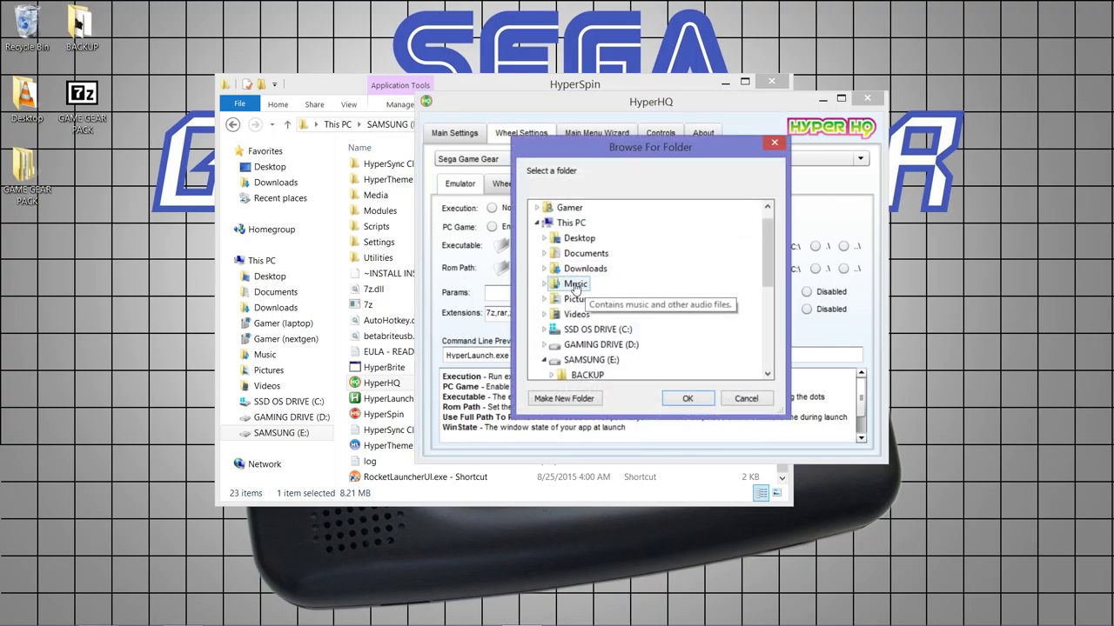
scroll(772, 292, down, 1)
drag(771, 292, 777, 360)
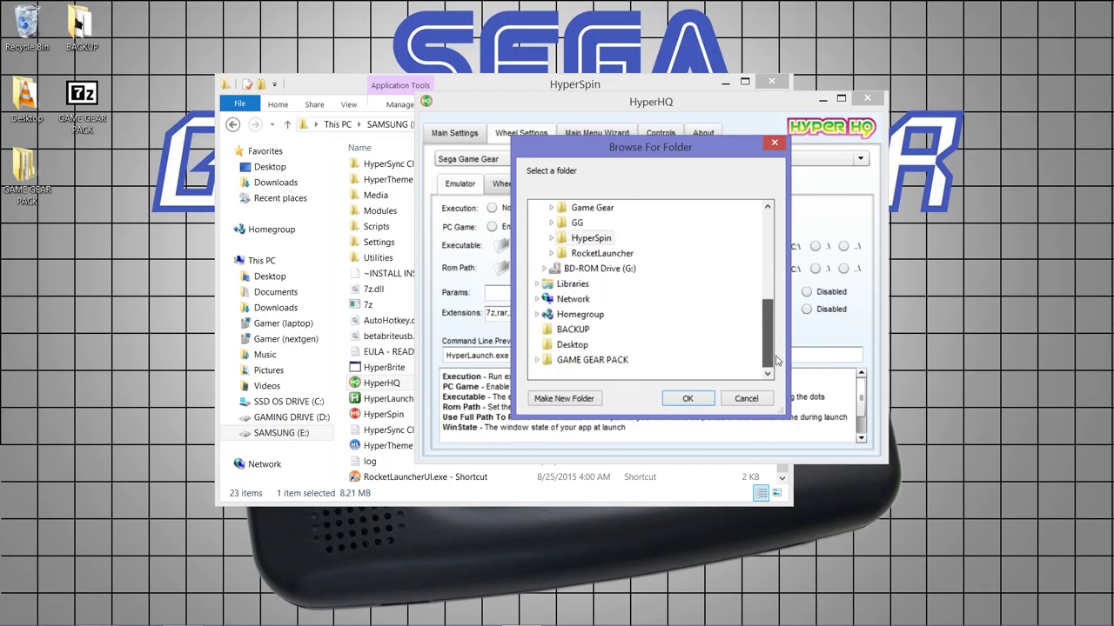
click(605, 364)
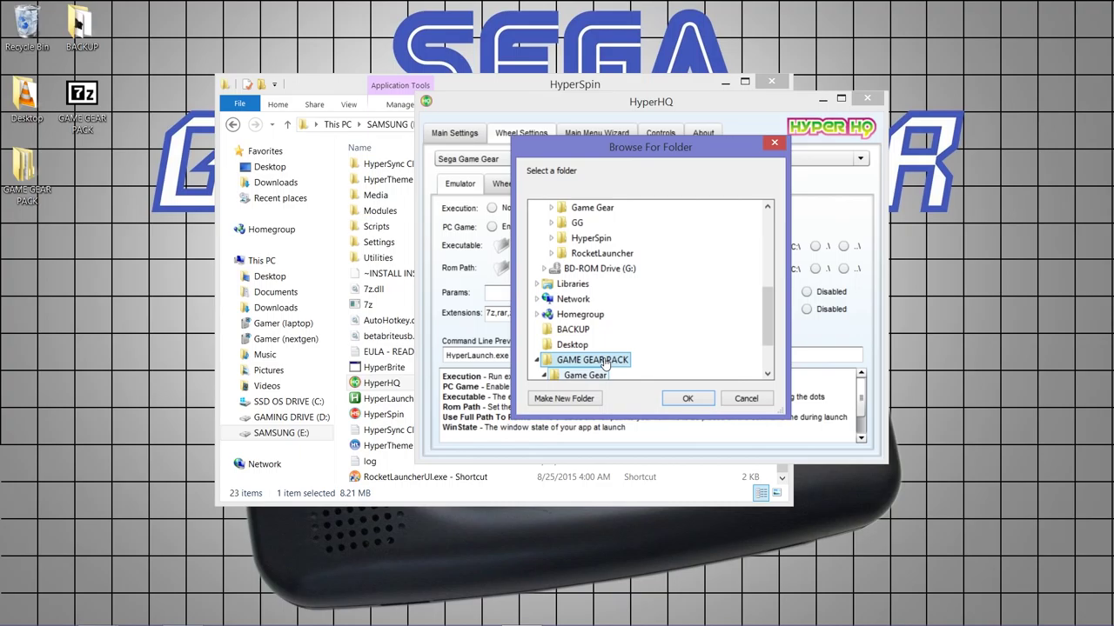
scroll(771, 368, down, 2)
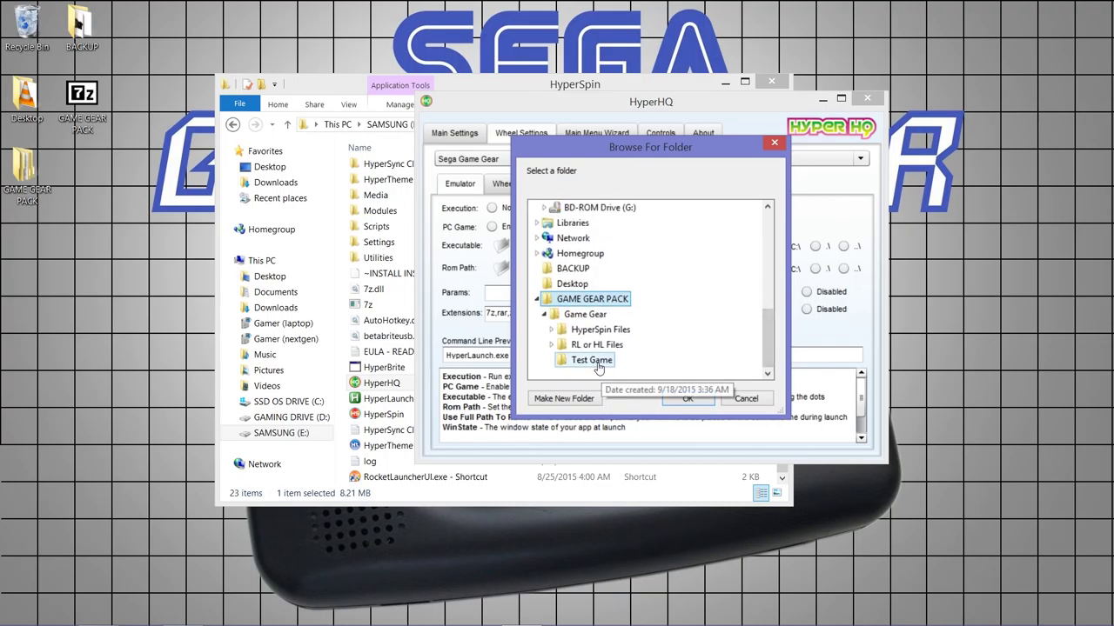
click(598, 362)
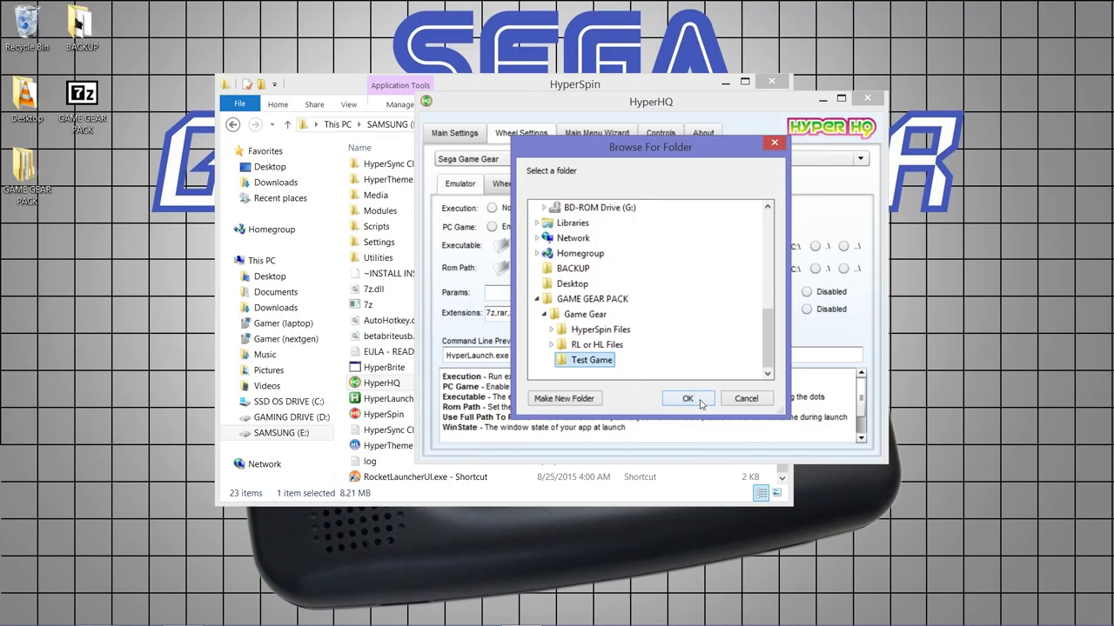
click(700, 399)
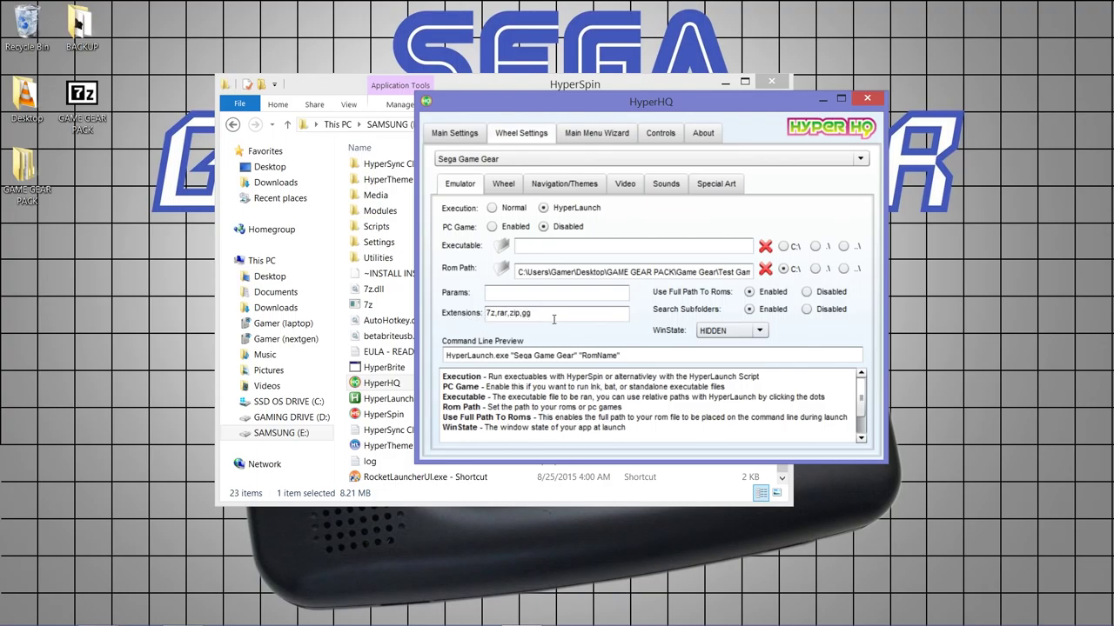
Re-enter the Sega Game Gear rom extensions as 7z,rar,zip,gg.
drag(554, 319, 484, 315)
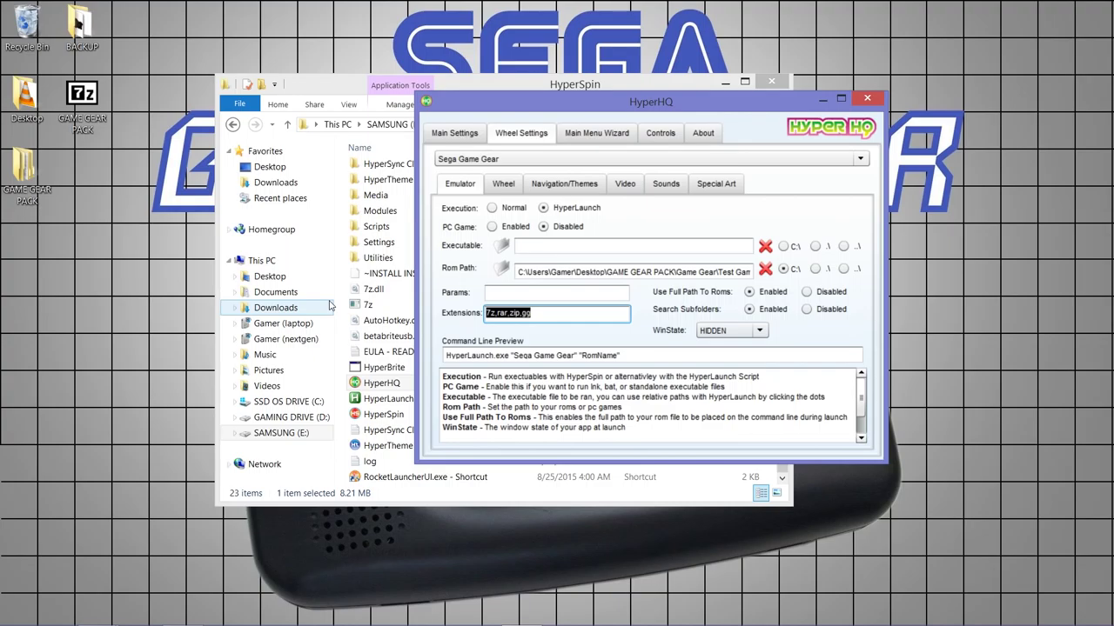
key(BackSpace)
text(7)
text(z,rar,zip,)
text(gg)
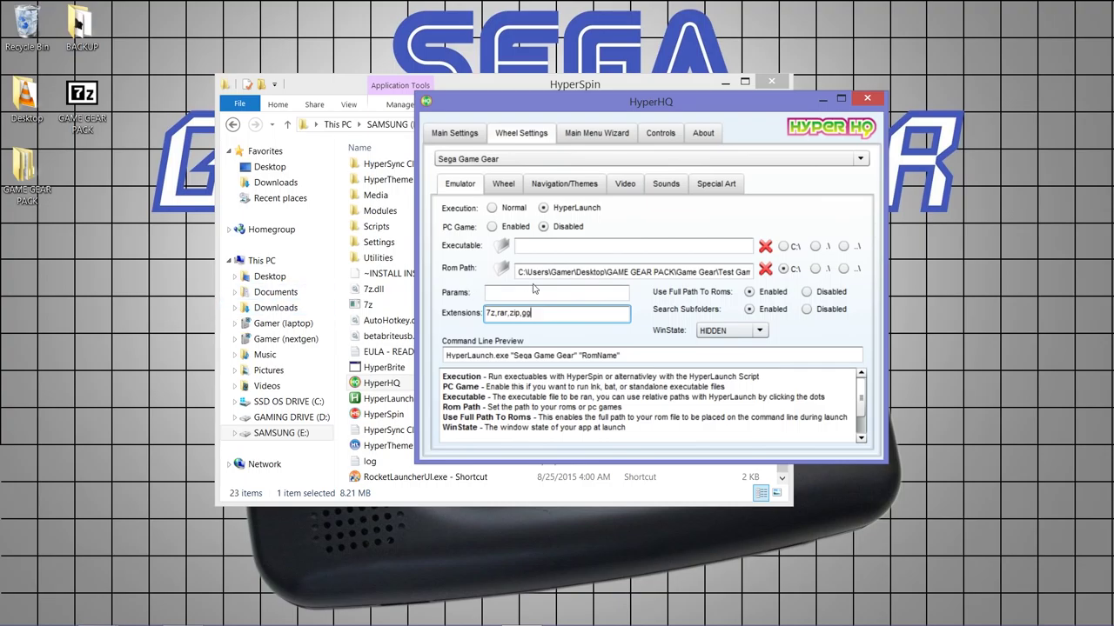
Set the Sega Game Gear wheel's alpha to 0 and its style to vertical.
click(502, 185)
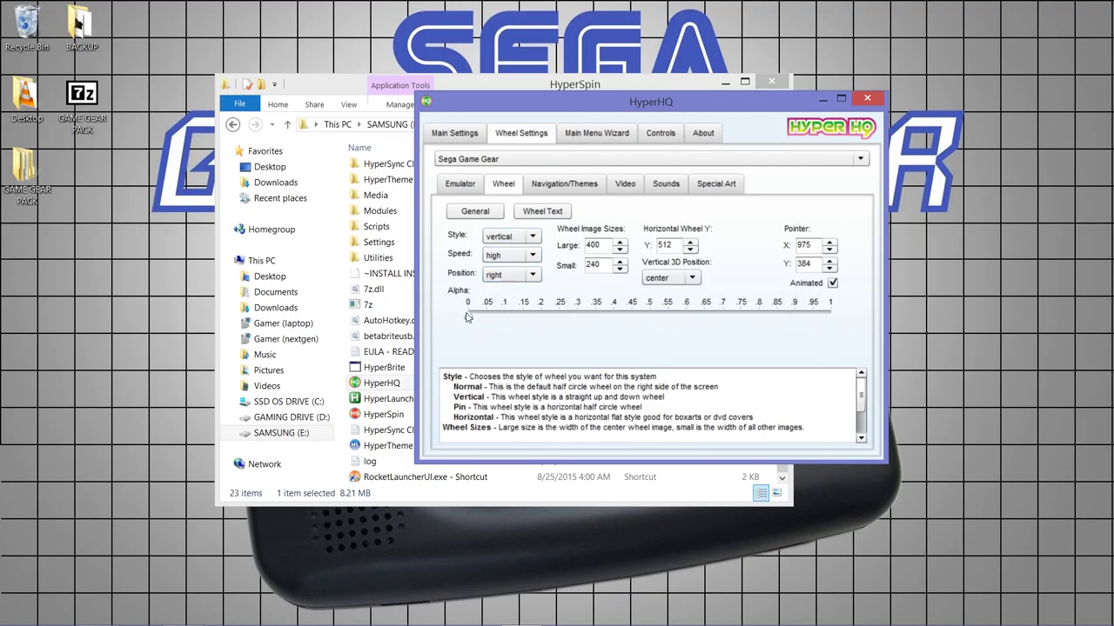
drag(471, 322, 551, 317)
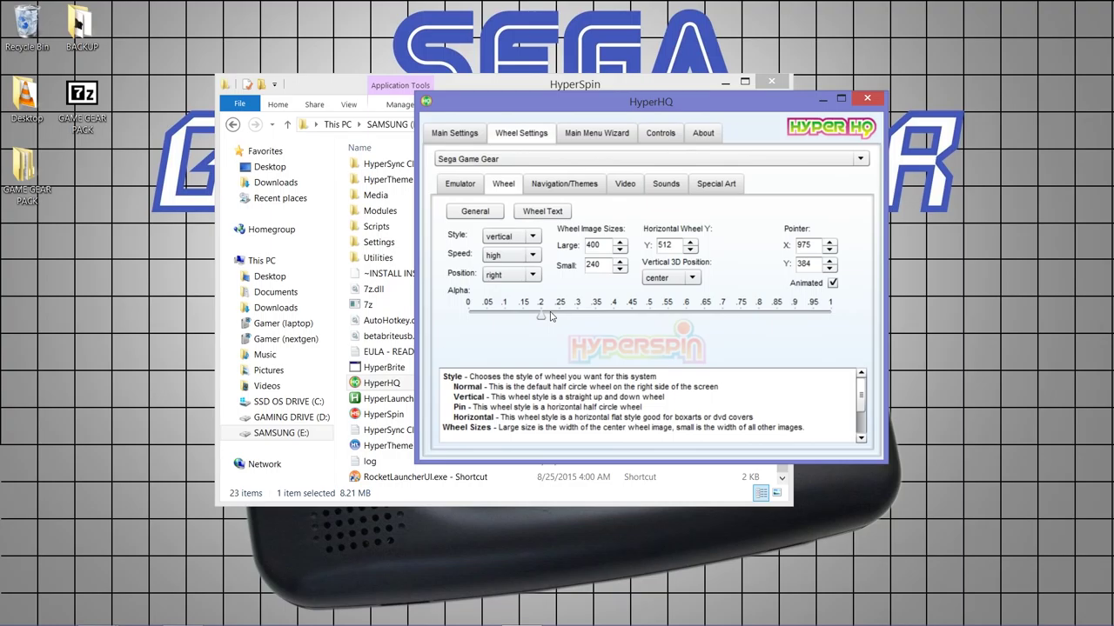
drag(550, 317, 447, 321)
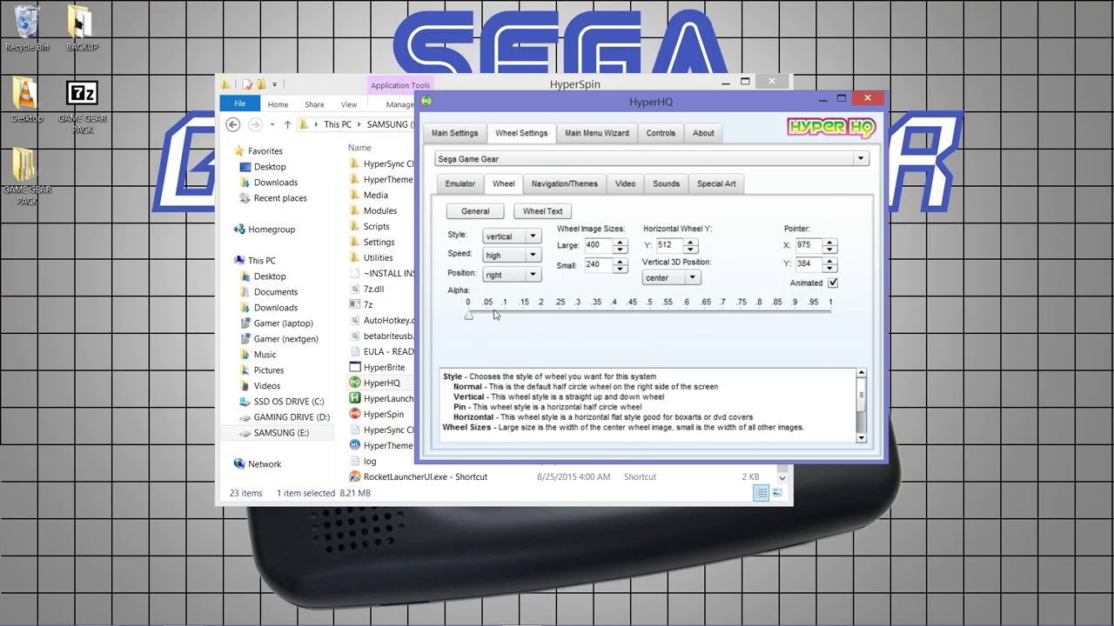
click(523, 243)
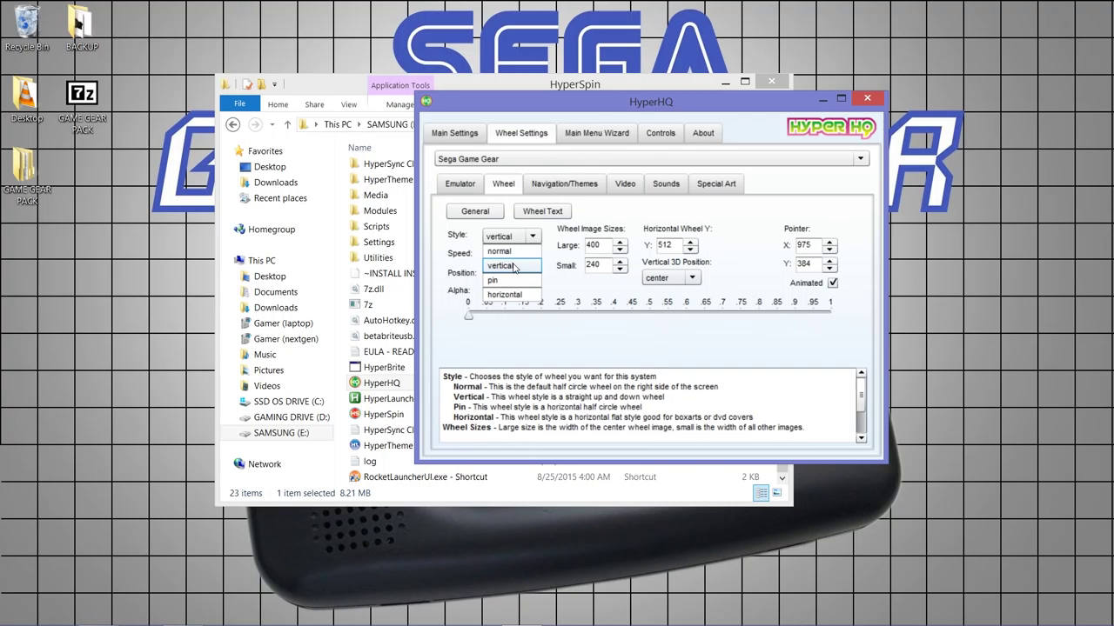
click(515, 267)
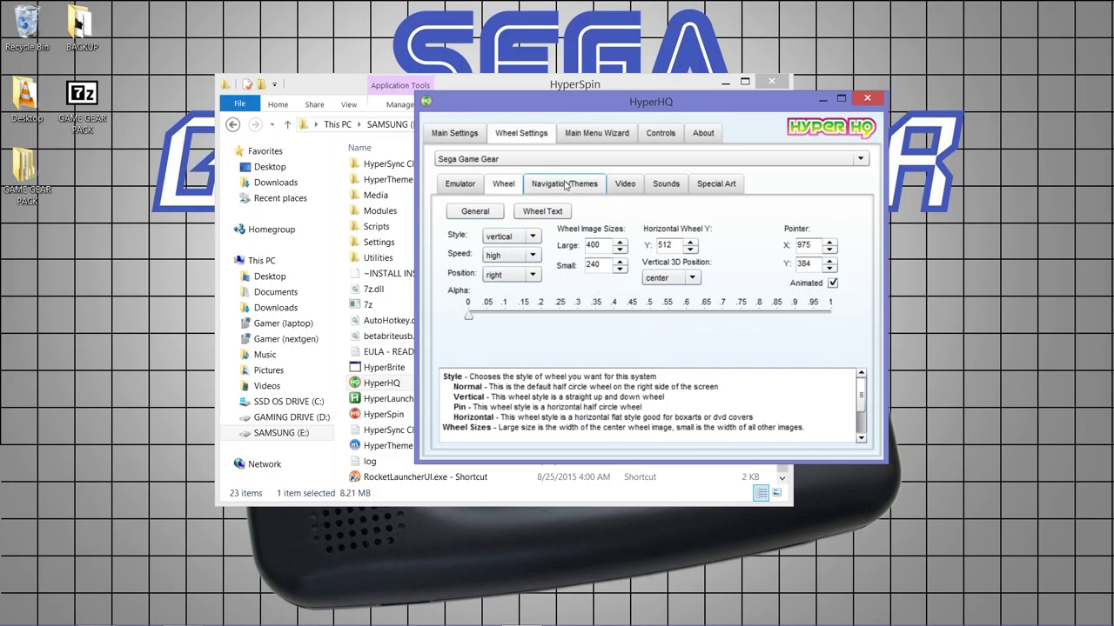
Review the Sega Game Gear wheel's navigation and theme options, flv video path and sound options.
click(565, 185)
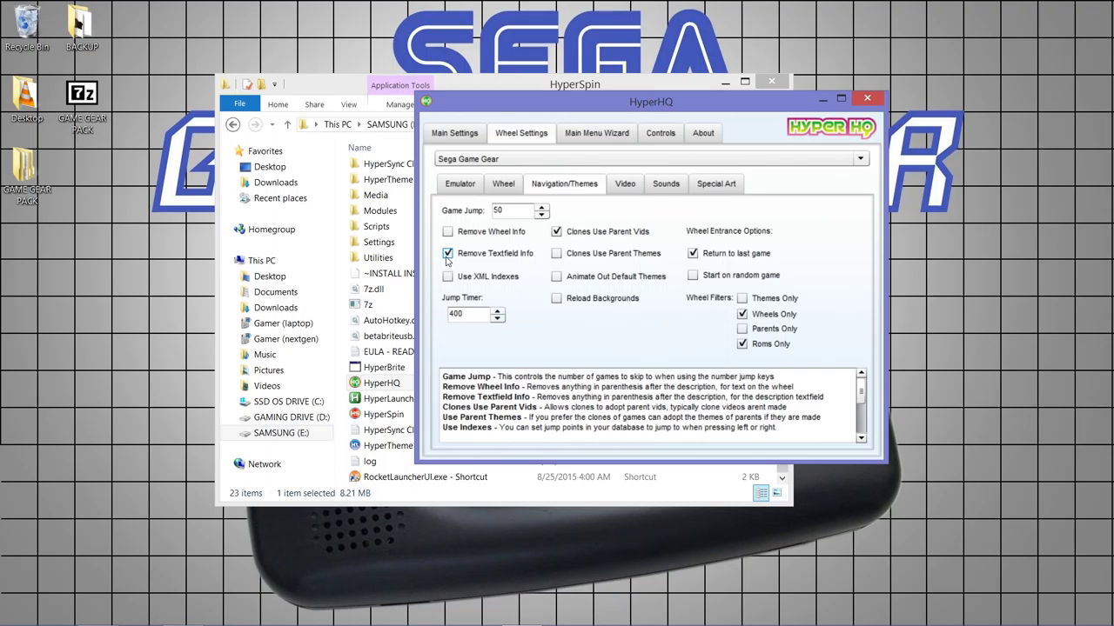
click(627, 186)
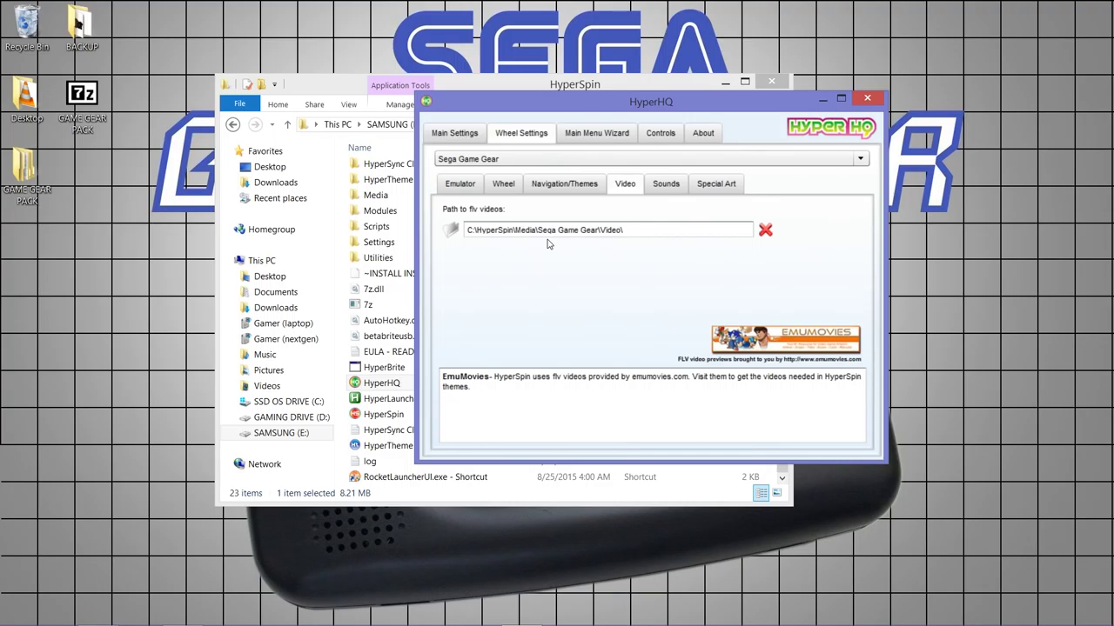
click(665, 185)
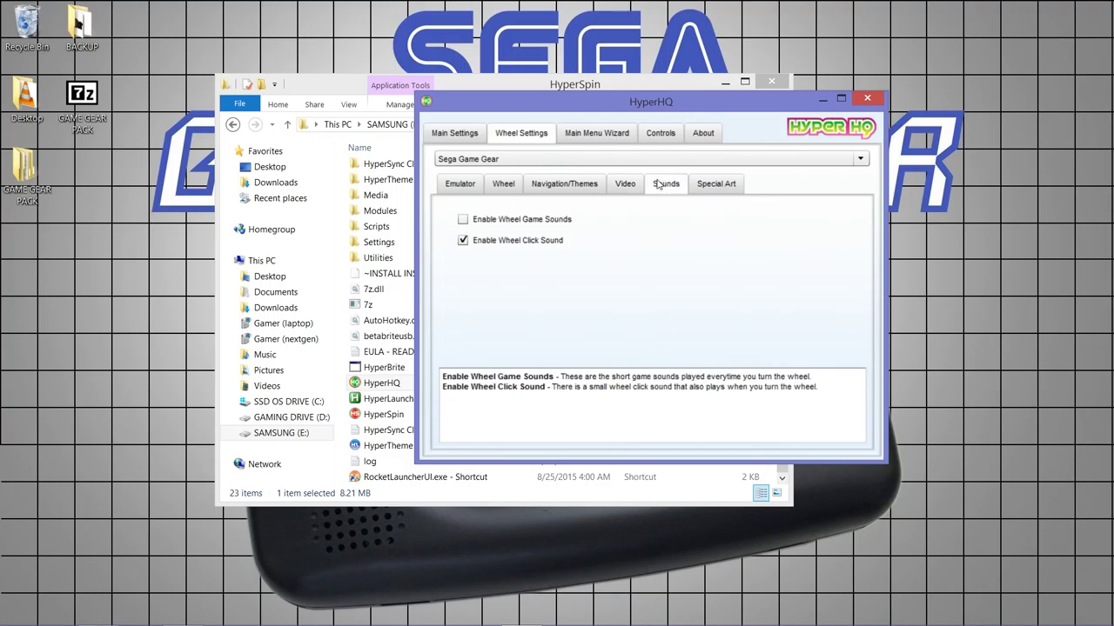
click(624, 184)
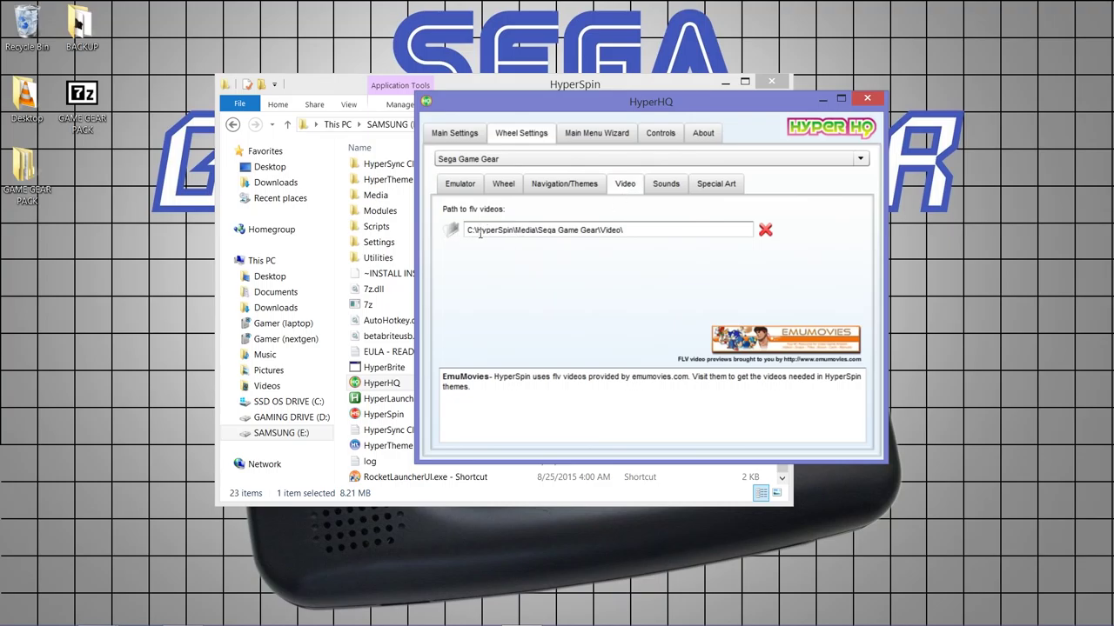
click(658, 186)
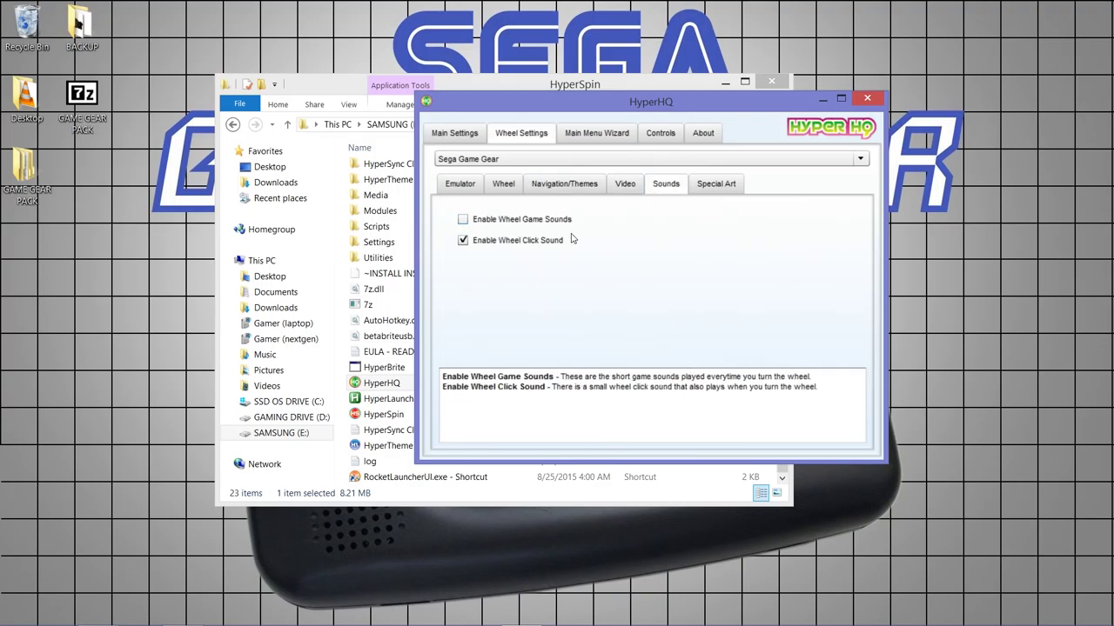
Toggle the Enable Wheel Game Sounds option on and off for the Sega Game Gear wheel.
click(465, 221)
click(465, 221)
click(464, 221)
click(464, 220)
click(464, 221)
click(464, 221)
click(462, 218)
click(462, 219)
click(464, 221)
click(464, 221)
click(476, 225)
click(484, 225)
Review the Sega Game Gear special artwork settings and recheck the wheel's other setting groups.
click(710, 195)
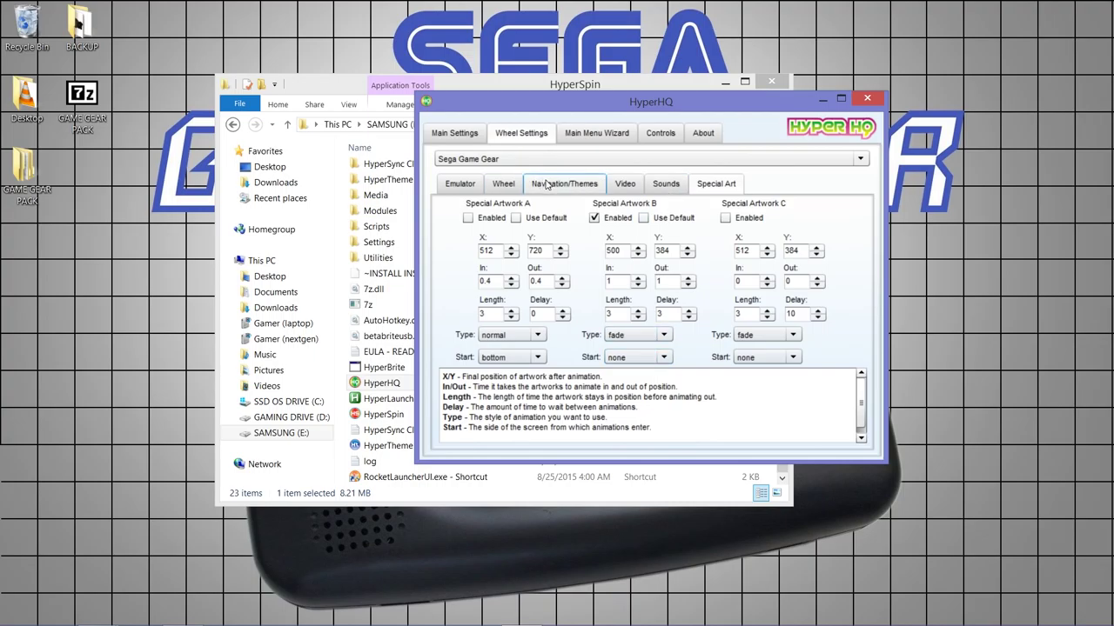
click(545, 183)
click(494, 186)
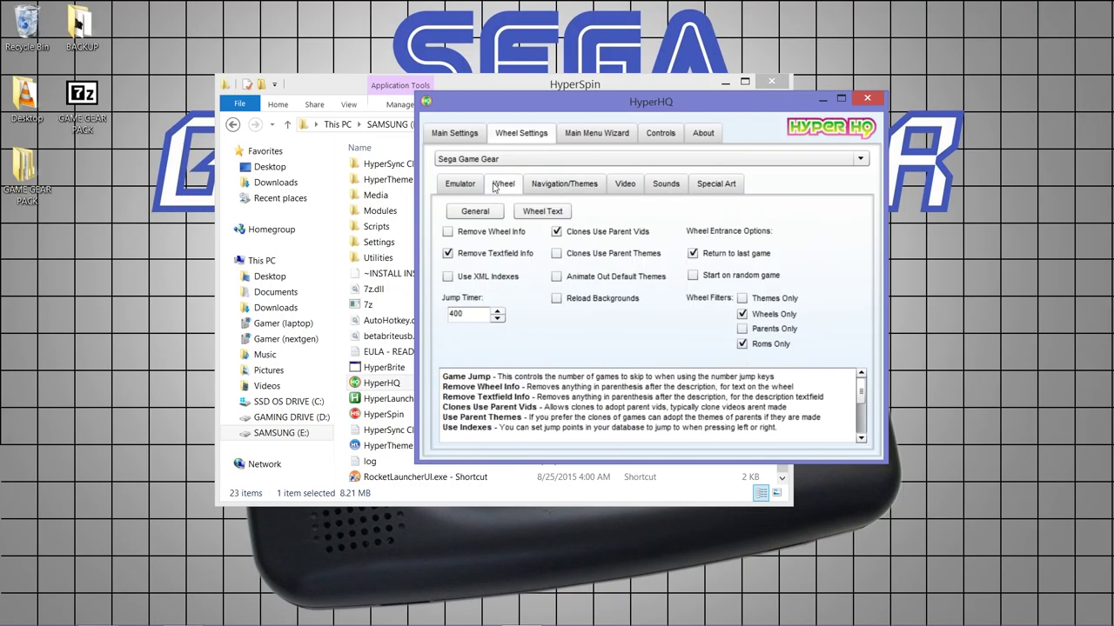
click(461, 187)
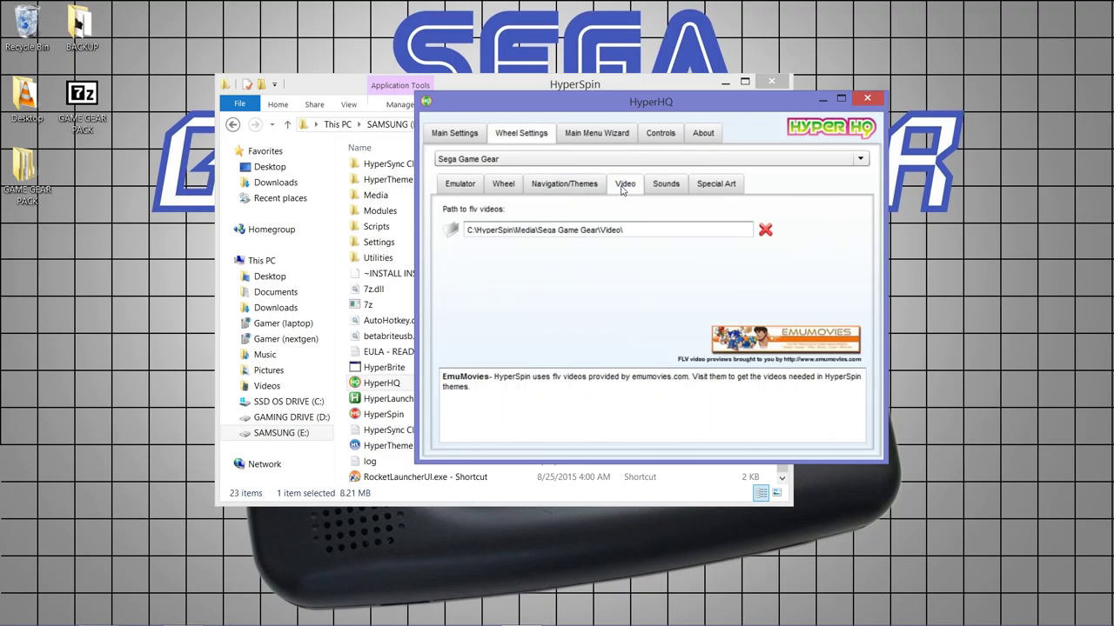
click(549, 159)
click(548, 162)
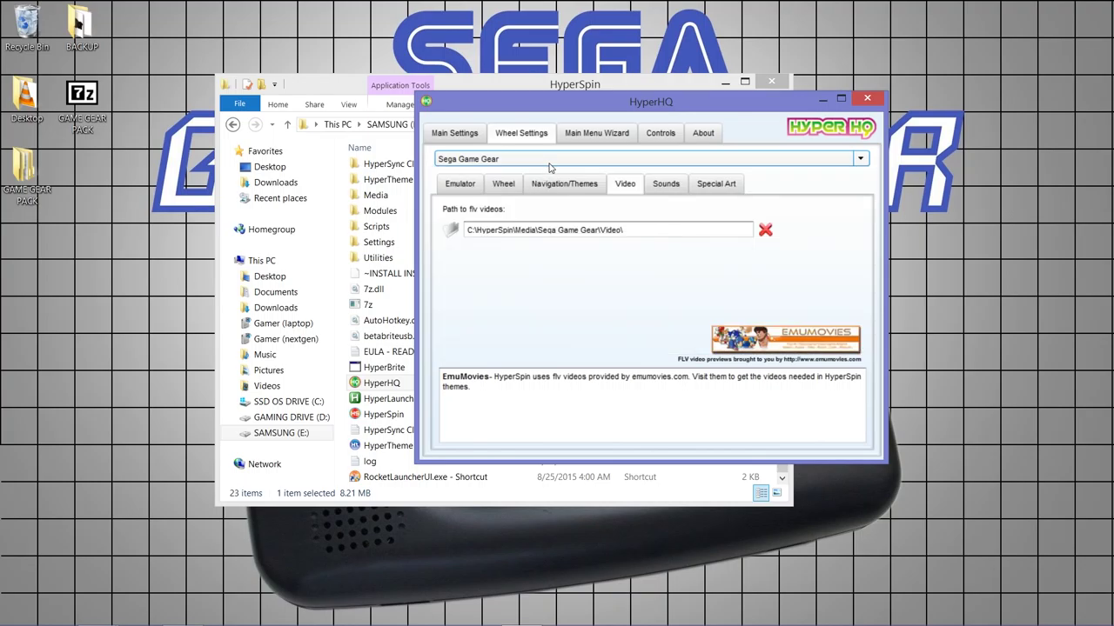
Look over the main settings, Main Menu Wizard, keyboard controls and fullscreen and scanline screen settings.
click(456, 136)
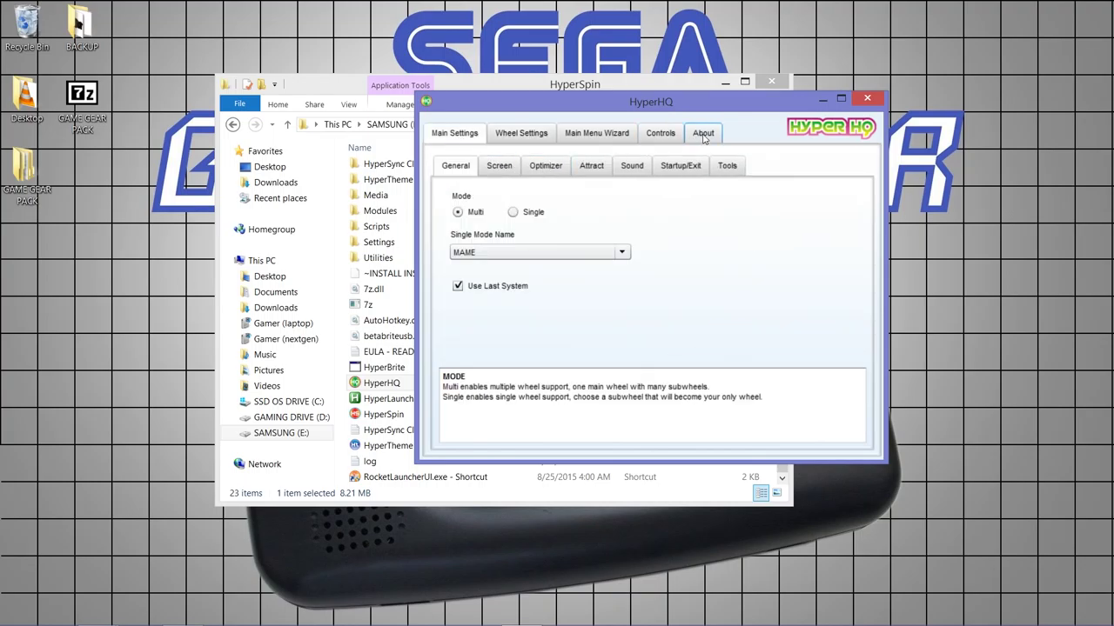
click(619, 136)
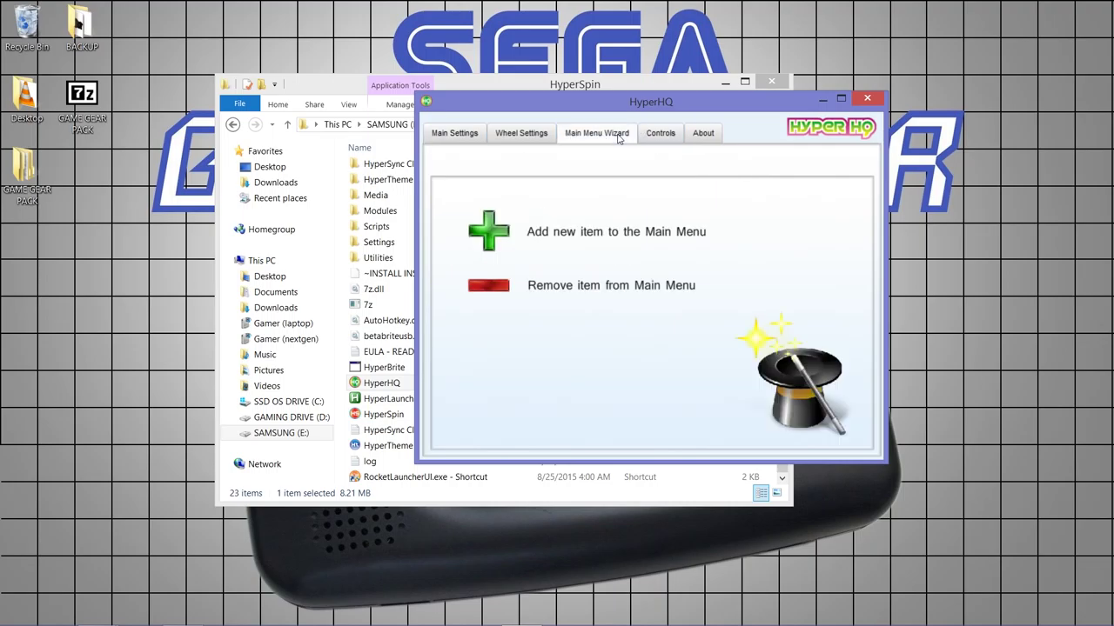
click(651, 136)
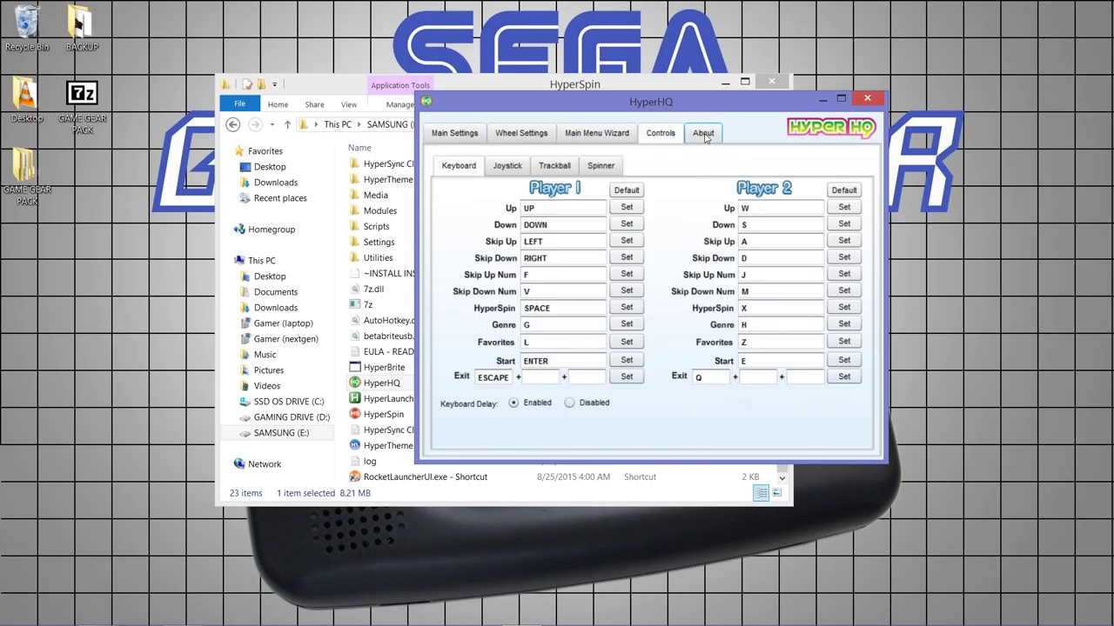
click(597, 135)
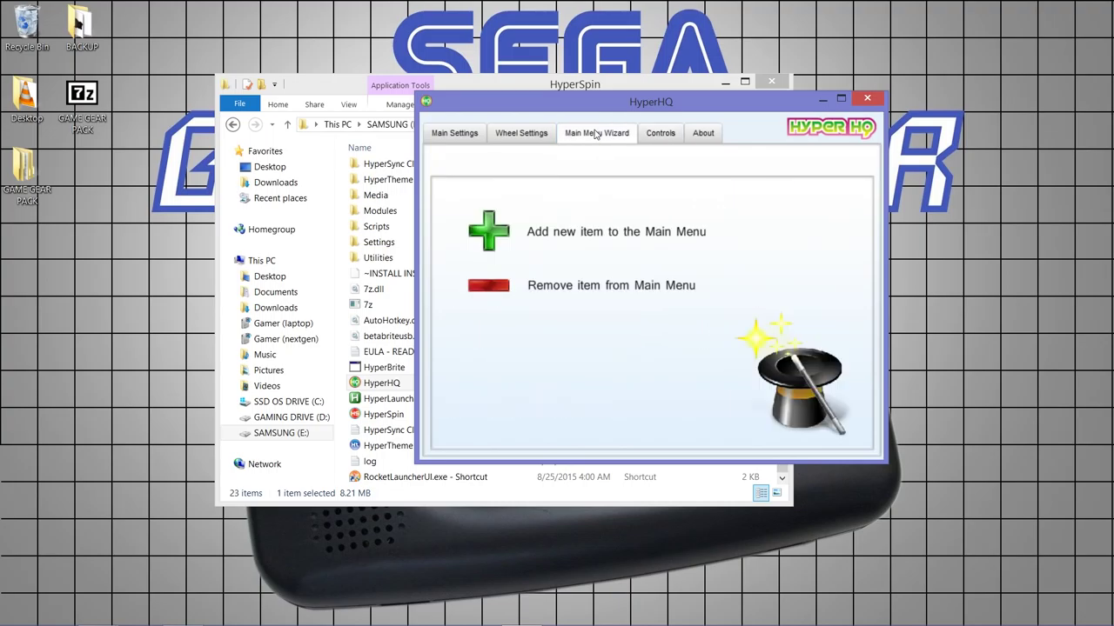
click(522, 134)
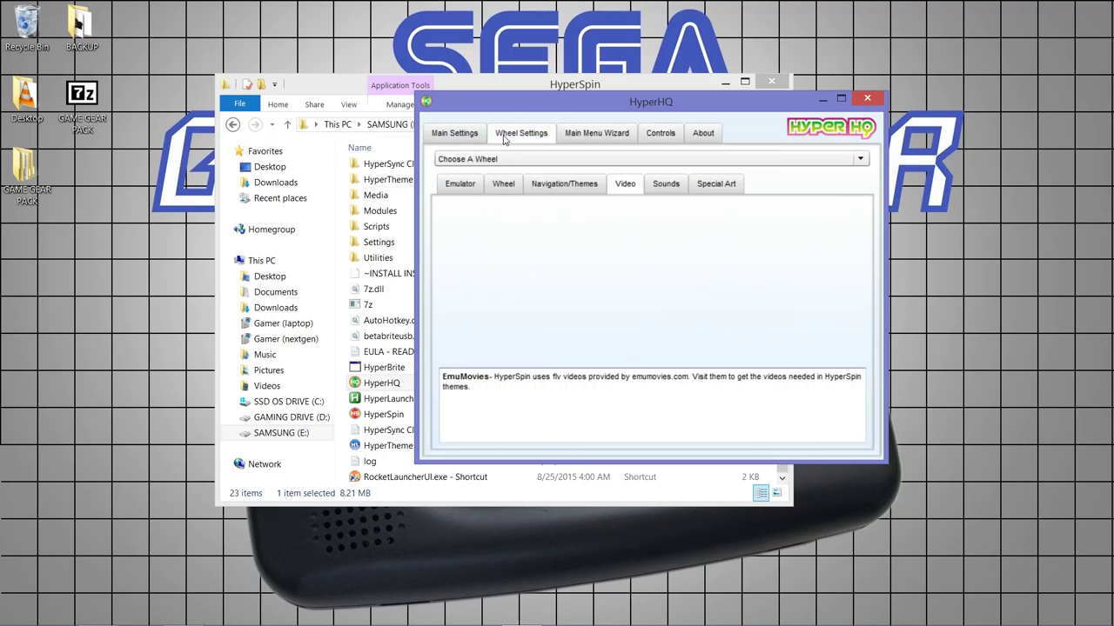
click(449, 137)
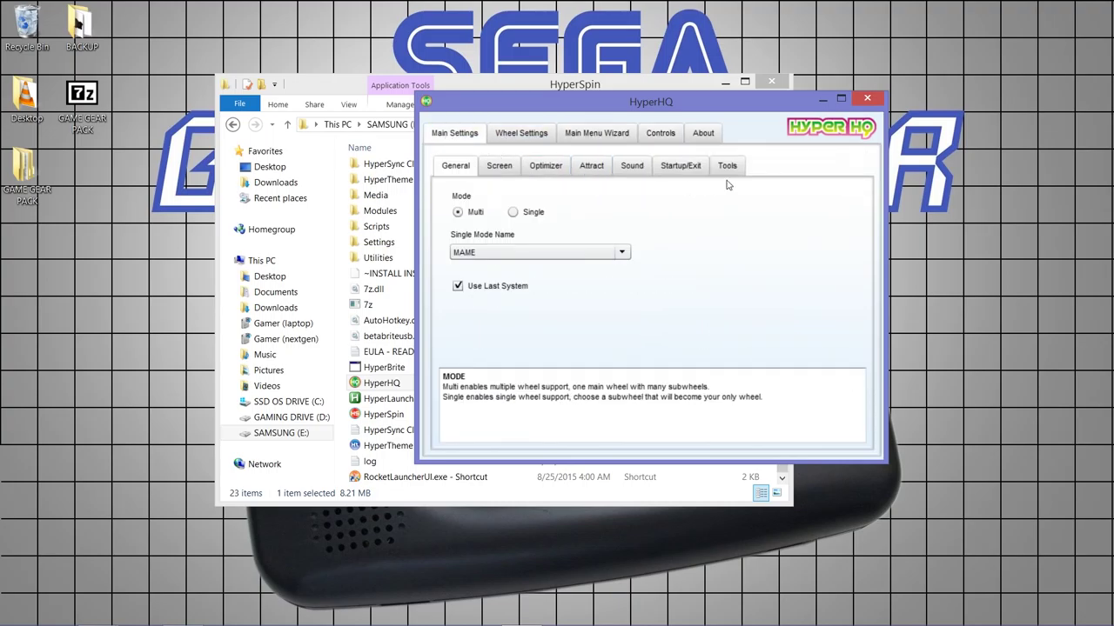
click(509, 173)
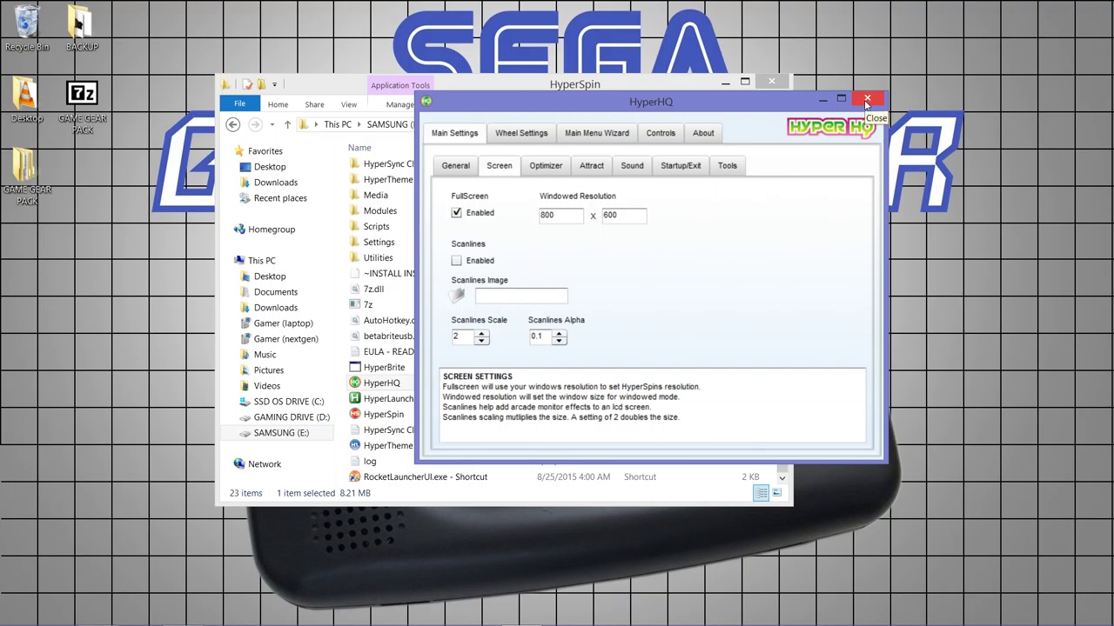
Close HyperHQ and launch HyperSpin from the HyperSpin folder on drive E:.
click(867, 102)
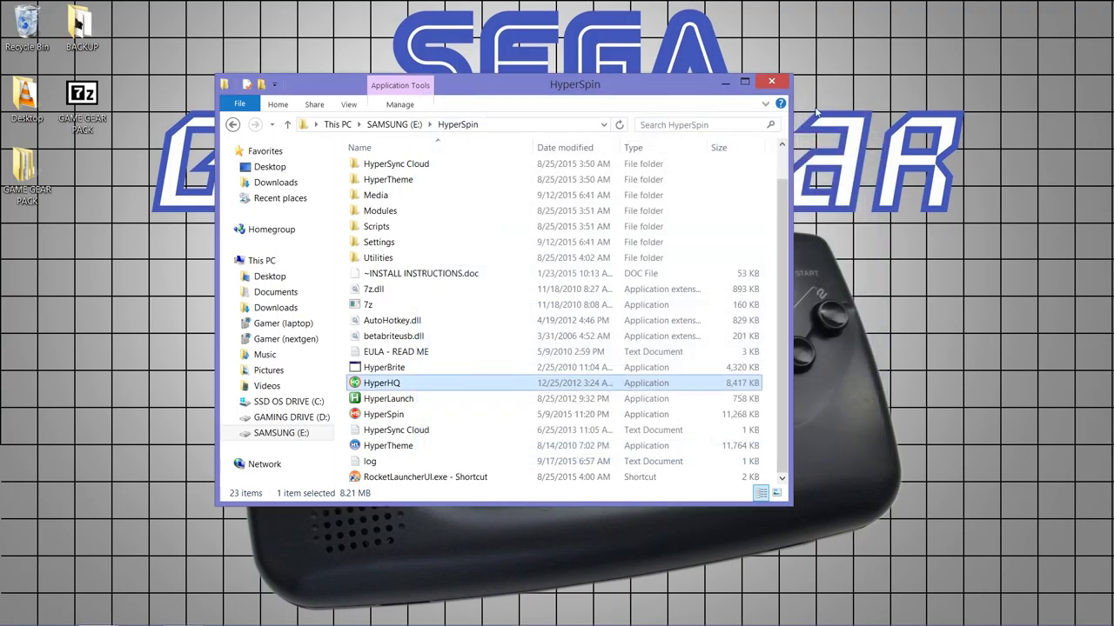
double_click(415, 416)
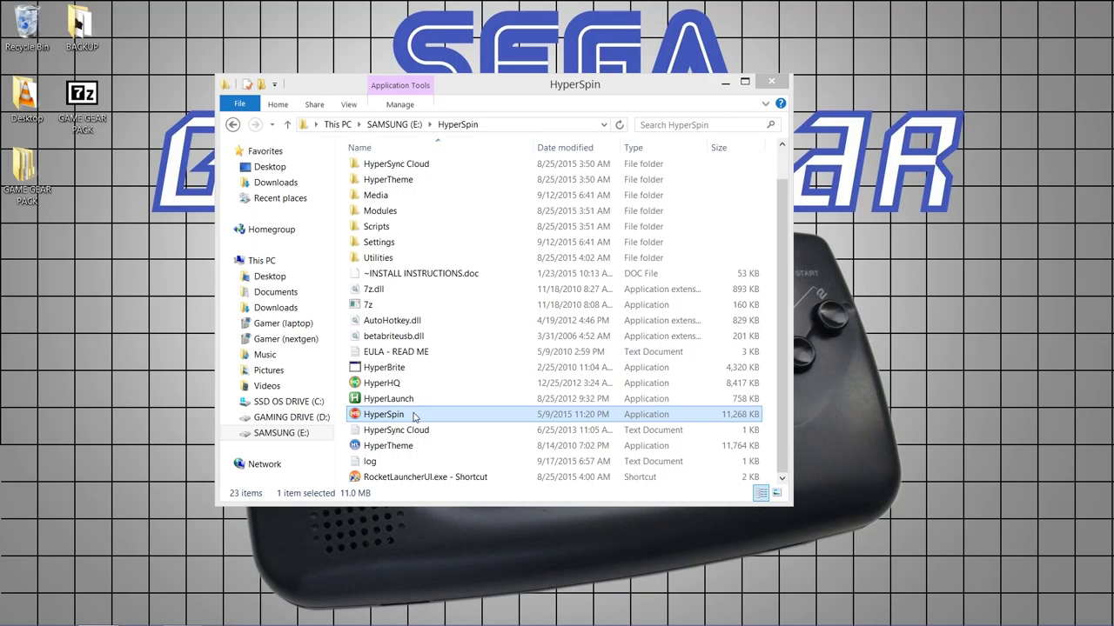